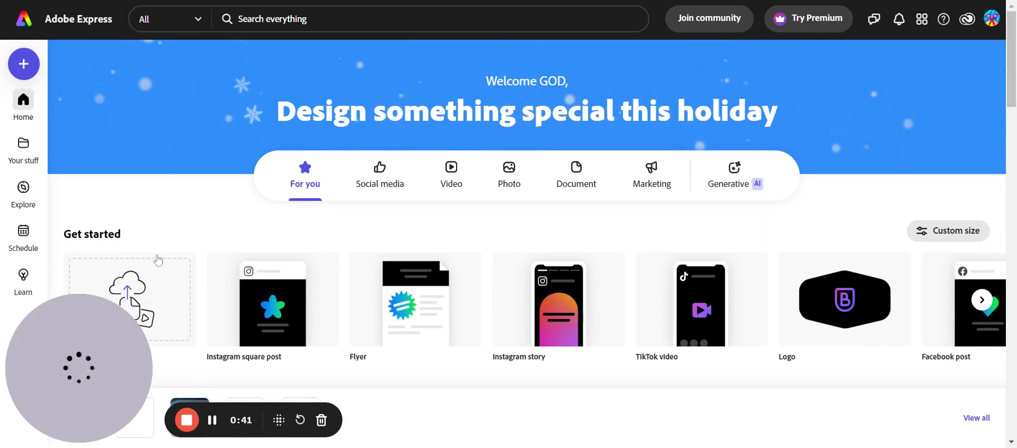
Open the generative text-to-image tool and enter the prompt "create ganesha picture with dark background with lighting".
mouse_move(218, 276)
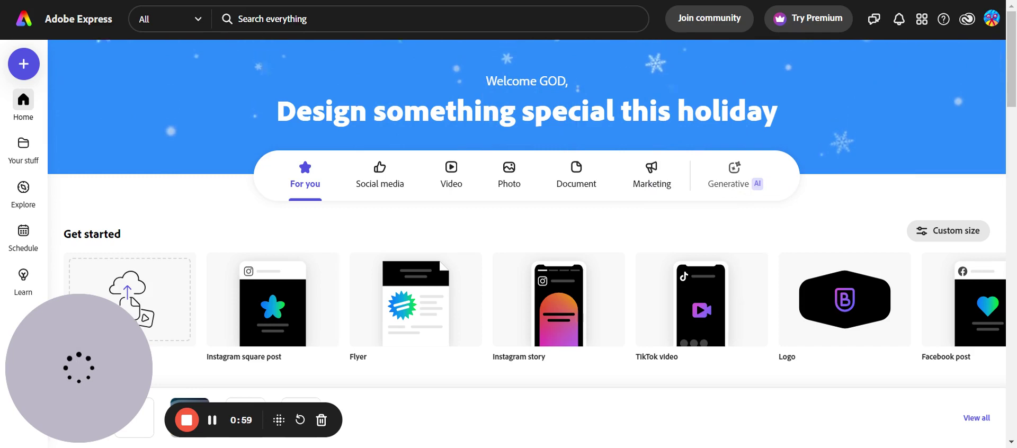
left_click(737, 188)
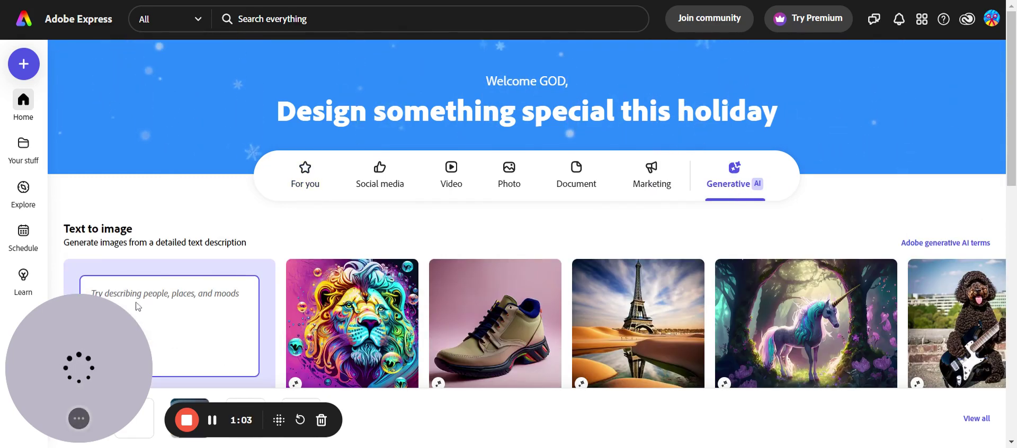
left_click(142, 303)
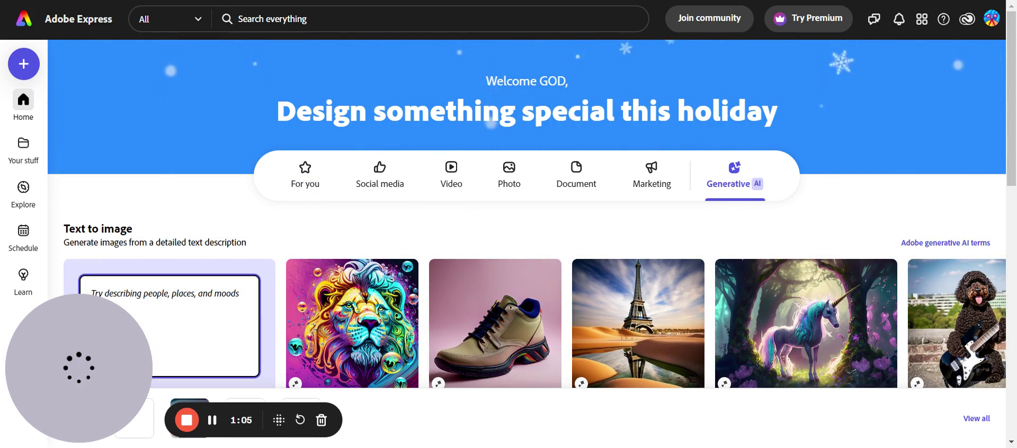
type("cre")
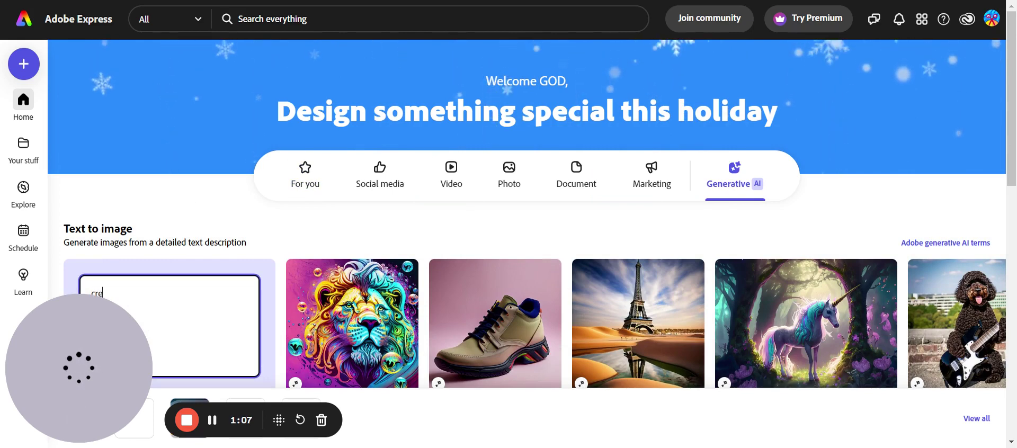
type("ate ganes")
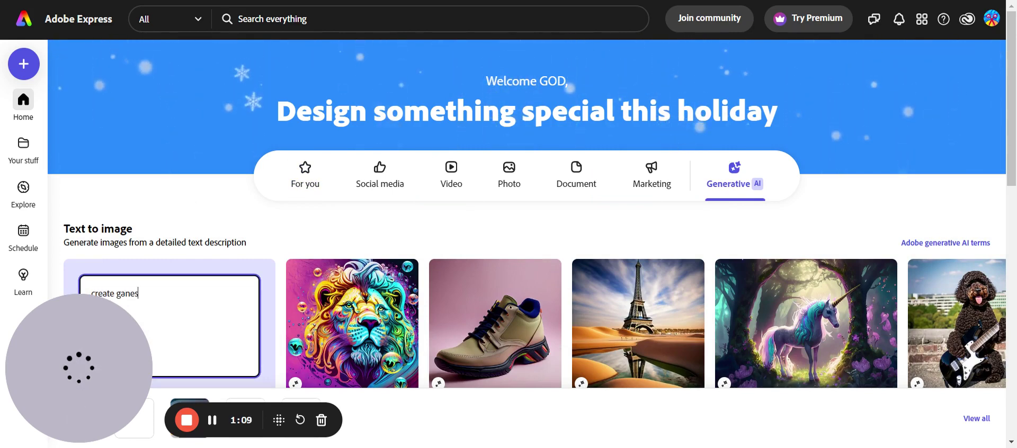
type("ha ")
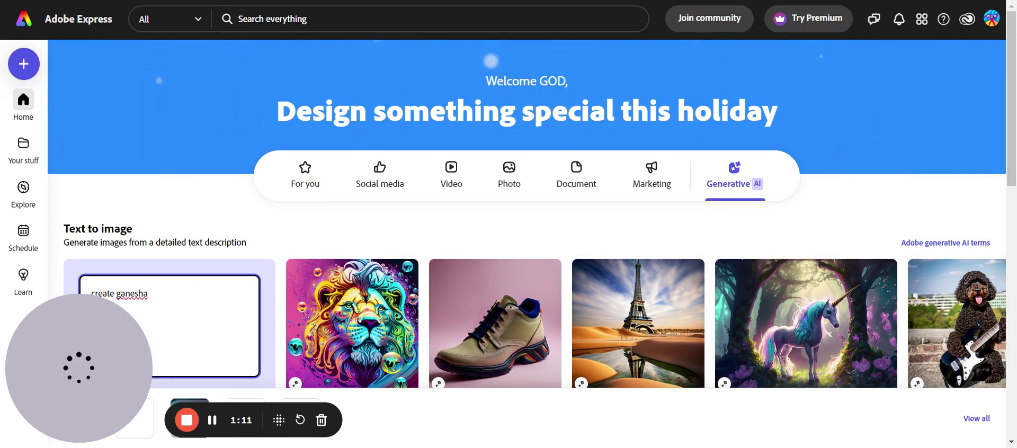
type("picture with")
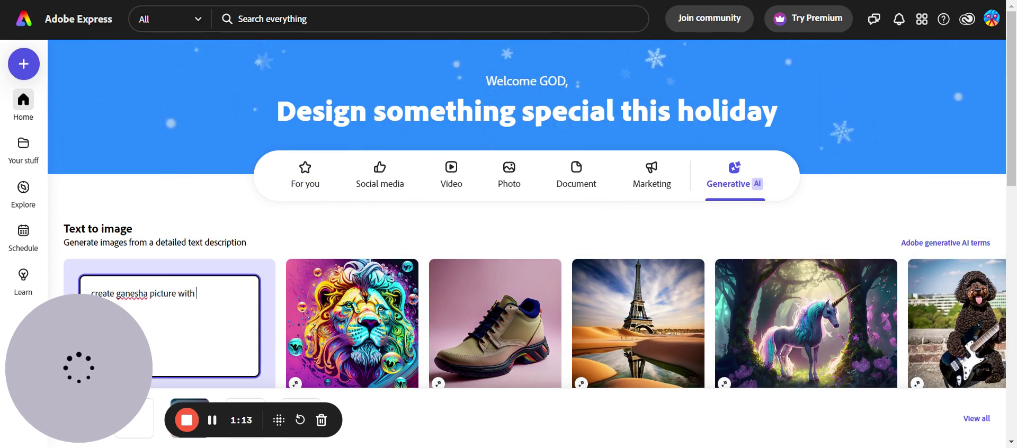
type(" dark and")
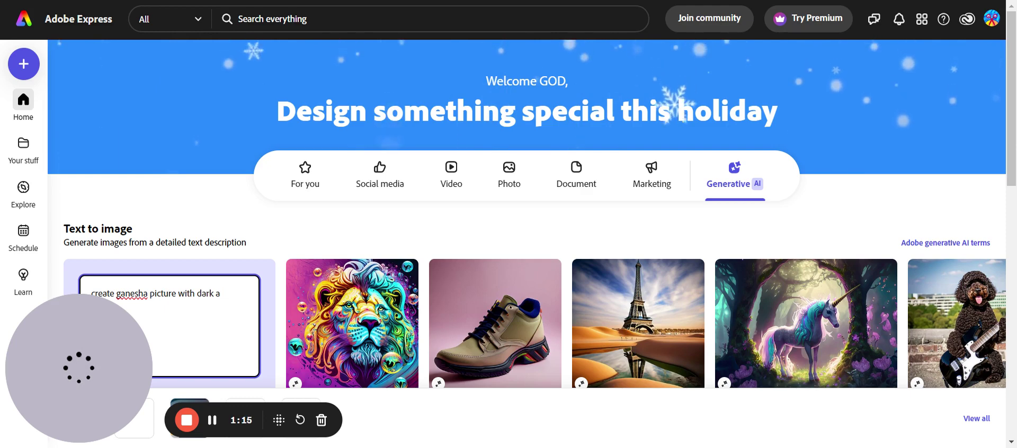
key("BackSpace")
key("BackSpace")
key("BackSpace")
type("bac")
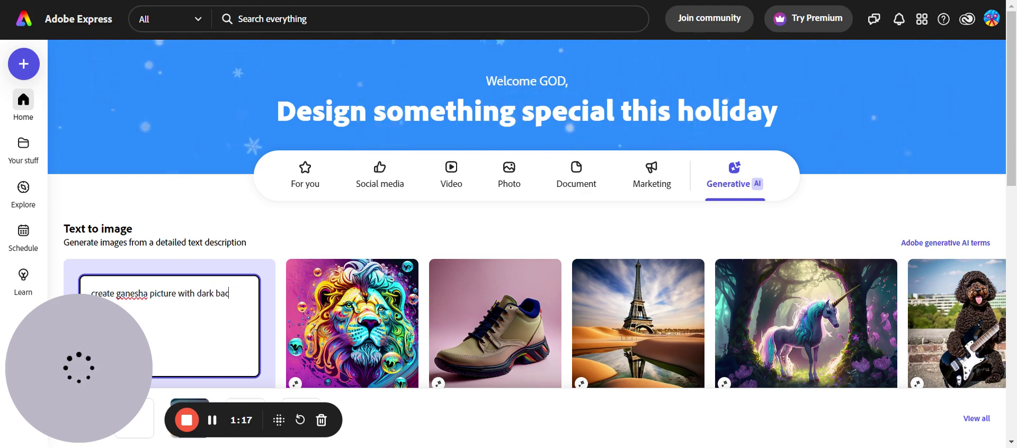
type("kgr")
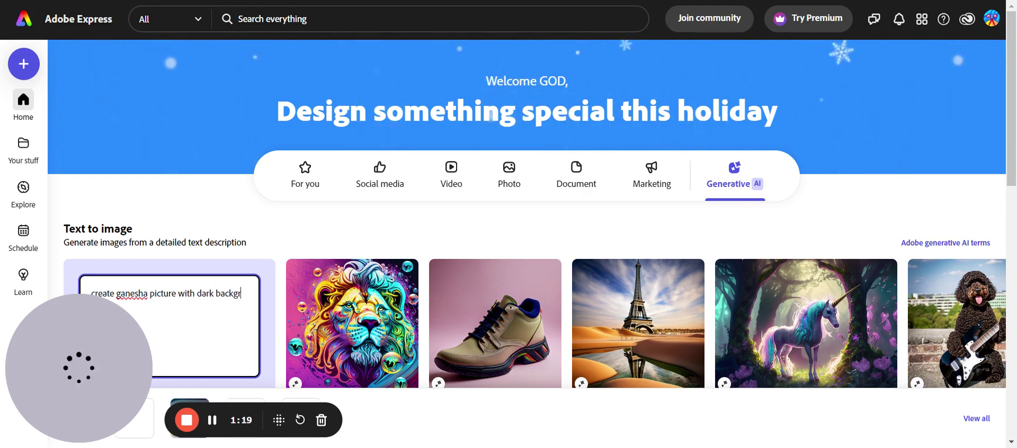
type("ound with")
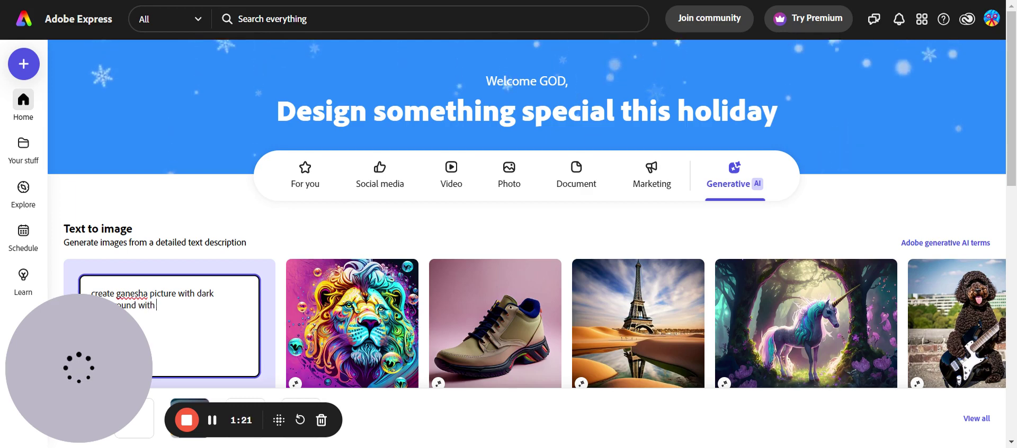
type(" lightin")
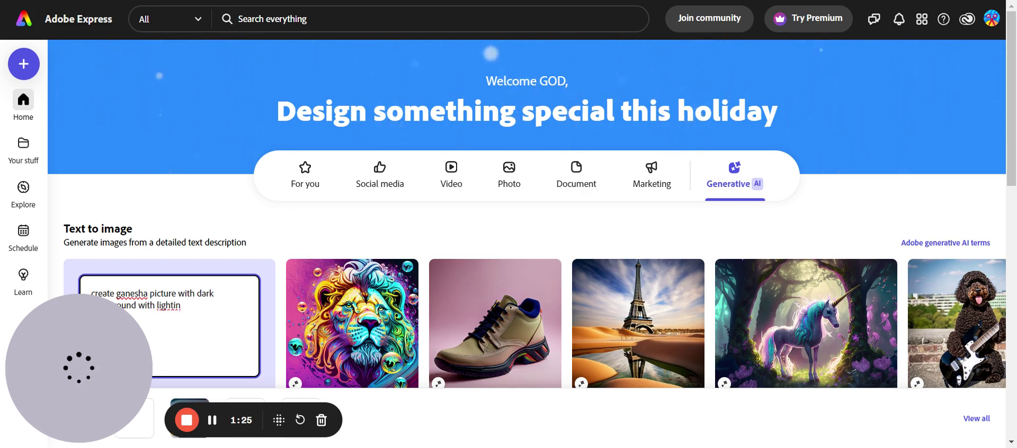
key("BackSpace")
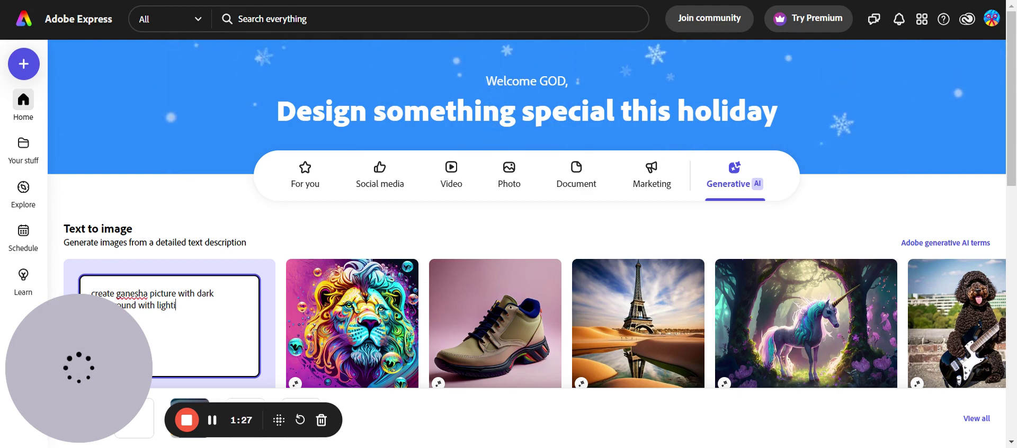
type("ng")
Generate images from the entered Ganesha prompt in a new design.
left_click_drag(124, 337, 616, 48)
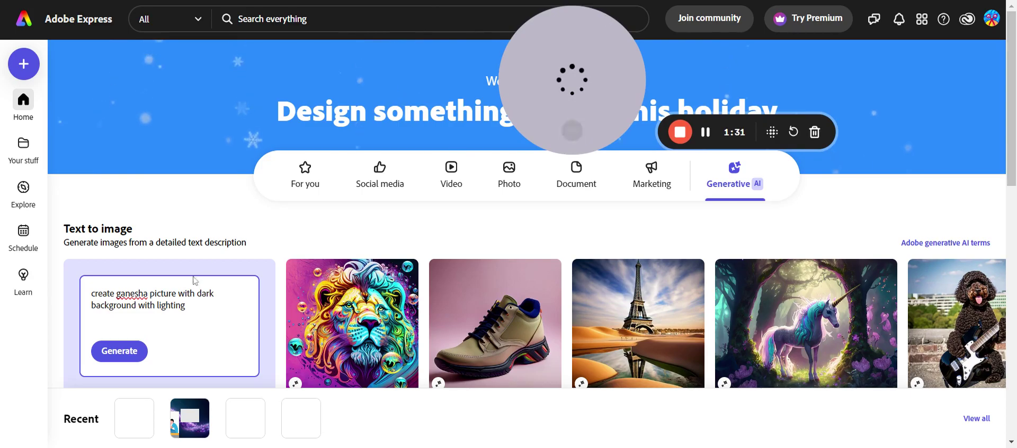
left_click(120, 354)
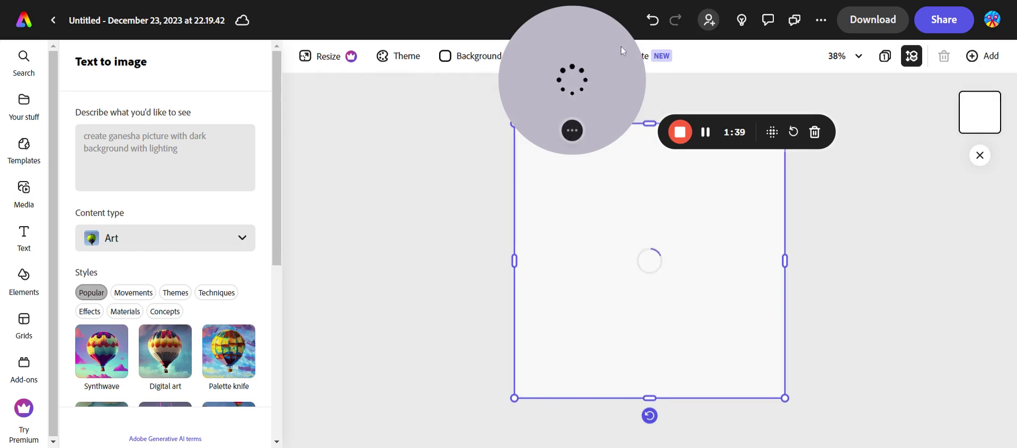
left_click_drag(620, 40, 921, 40)
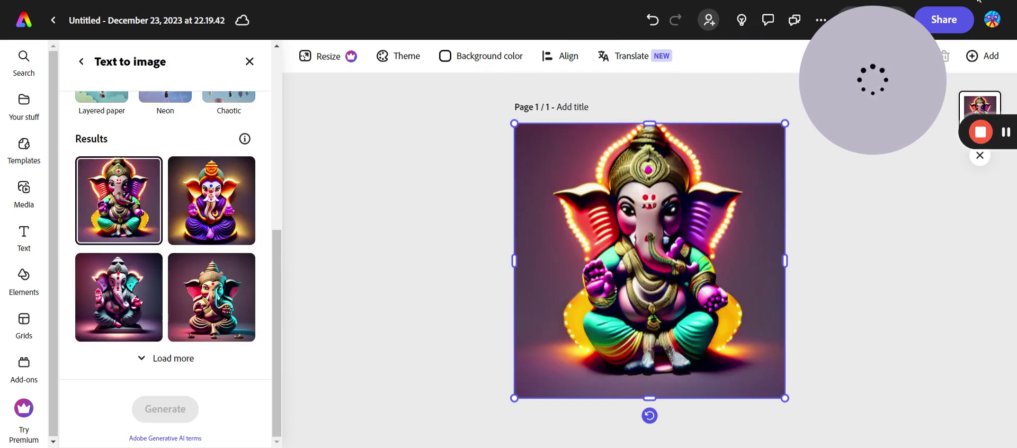
Try cropping the generated Ganesha image to the Landscape ratio and to an oval shape.
double_click(556, 169)
scroll(163, 174, "down", 4)
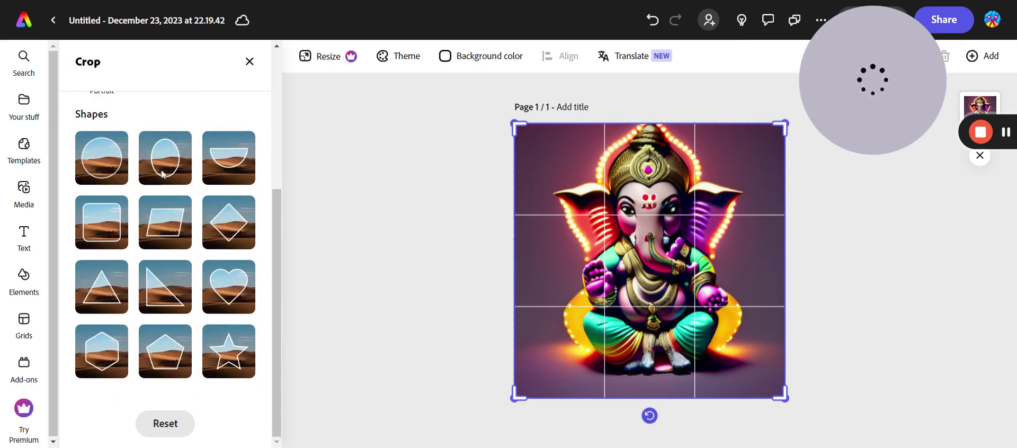
scroll(163, 174, "up", 4)
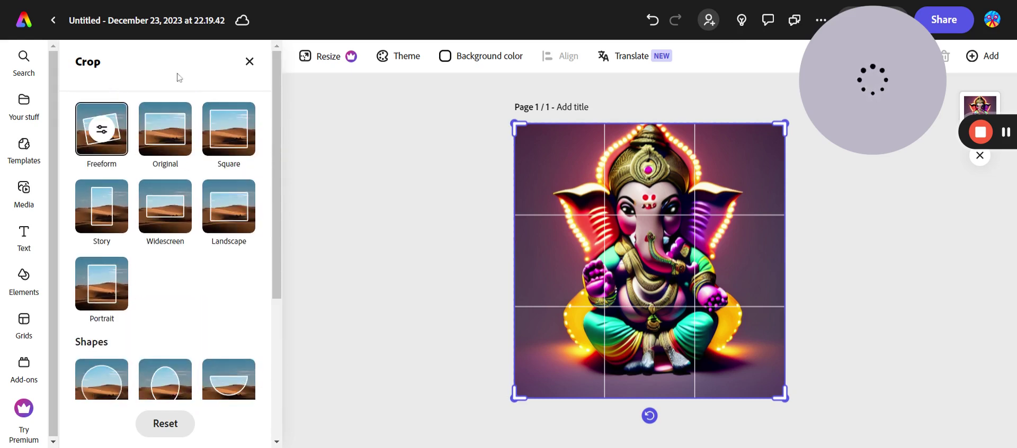
left_click(228, 218)
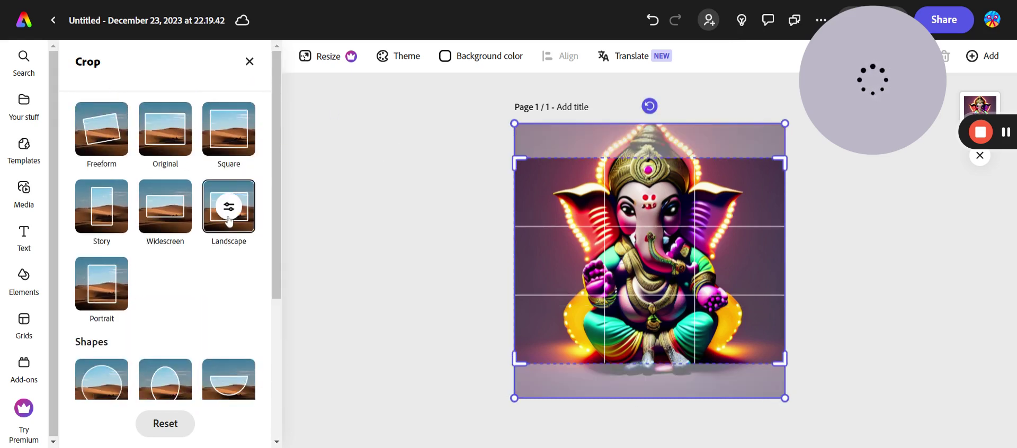
scroll(229, 218, "down", 4)
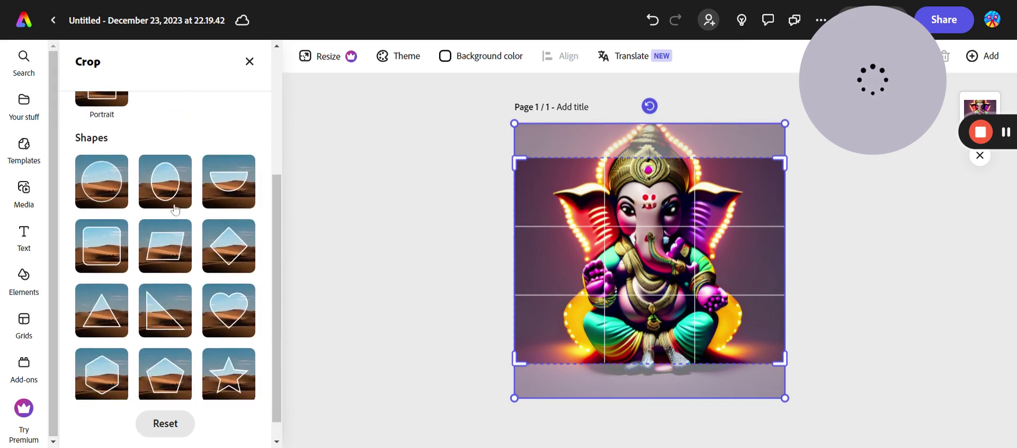
left_click(175, 210)
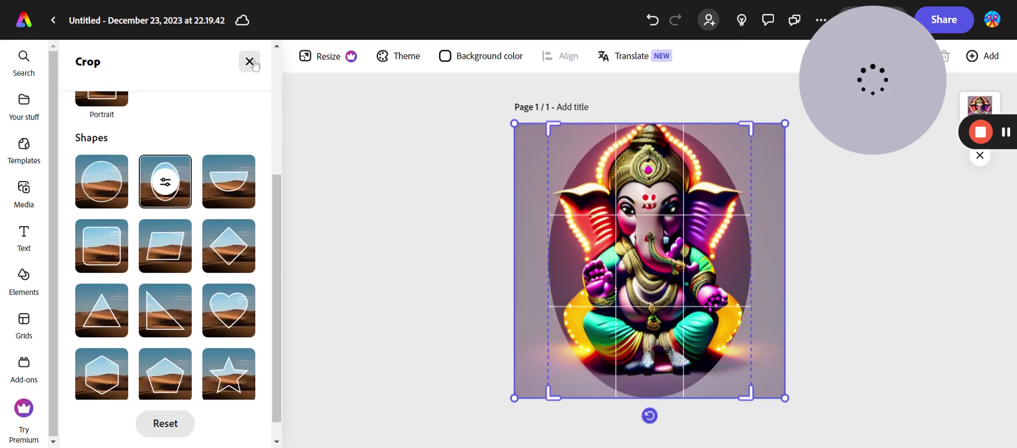
Reset the crop on the Ganesha image and leave the crop settings.
scroll(206, 241, "down", 1)
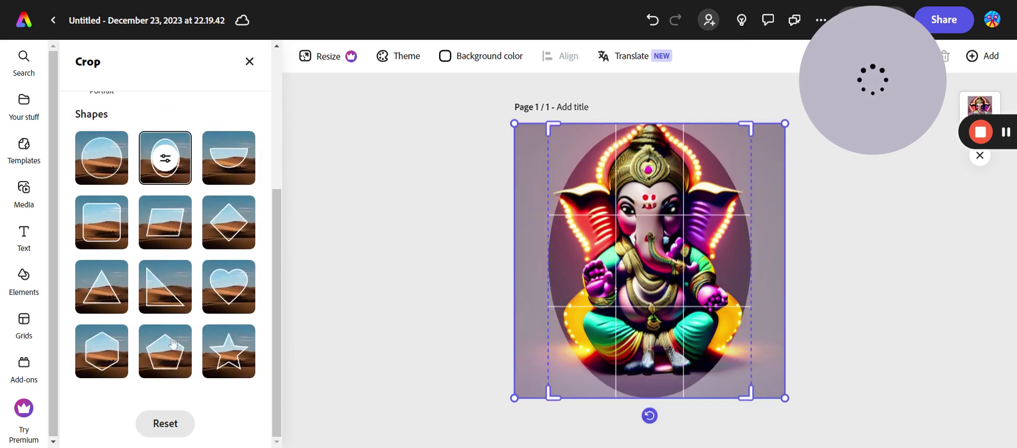
left_click(169, 427)
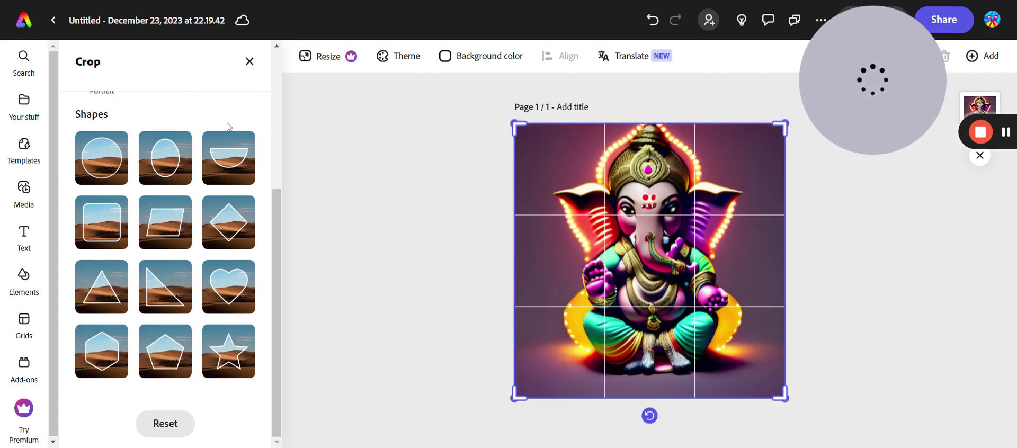
left_click(249, 62)
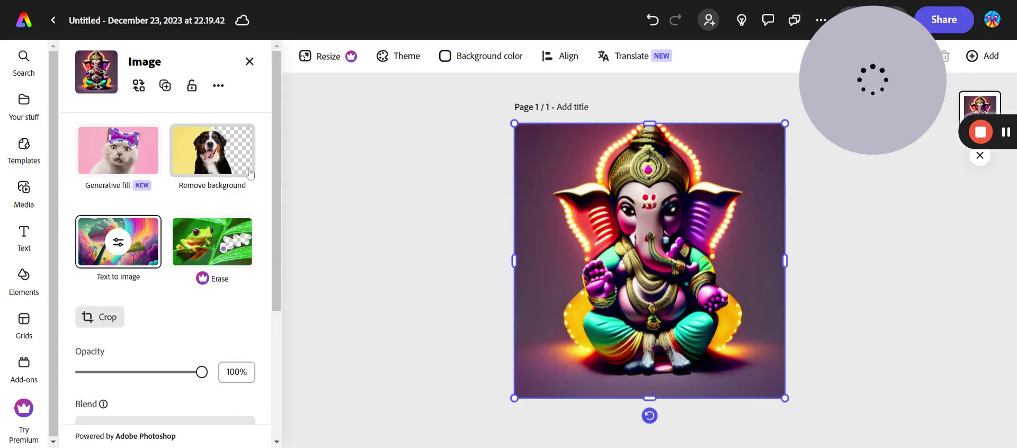
Try the Multiply blend mode on the Ganesha image and set it back to Normal.
scroll(241, 207, "down", 4)
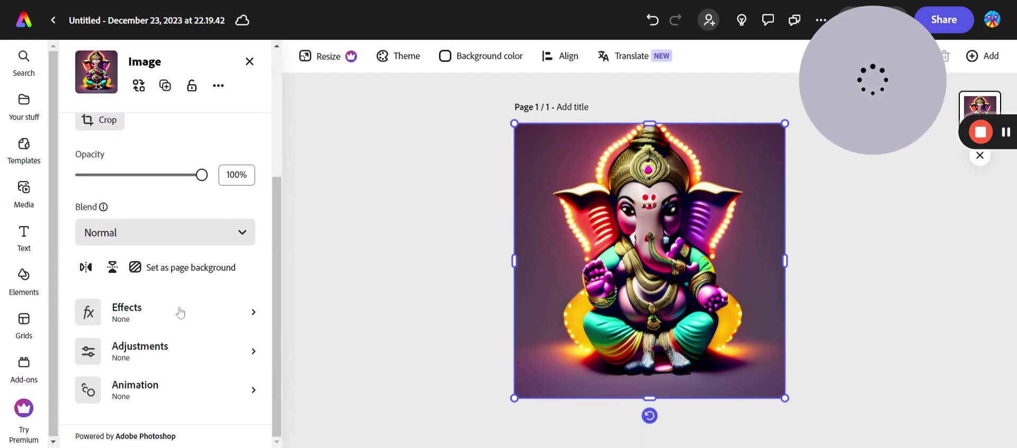
left_click(157, 239)
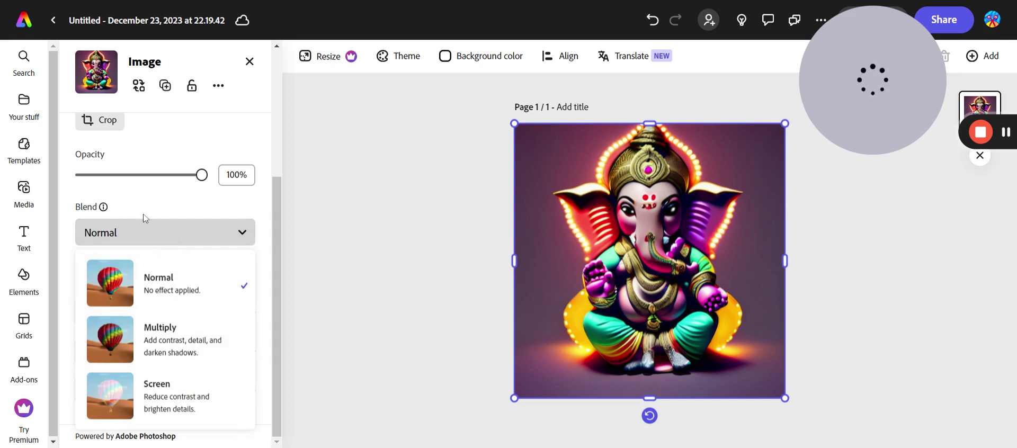
left_click(167, 336)
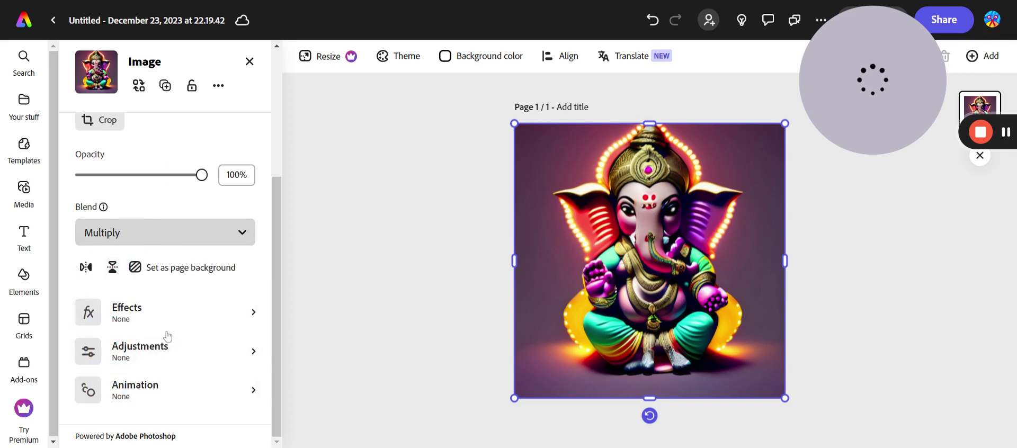
left_click(159, 231)
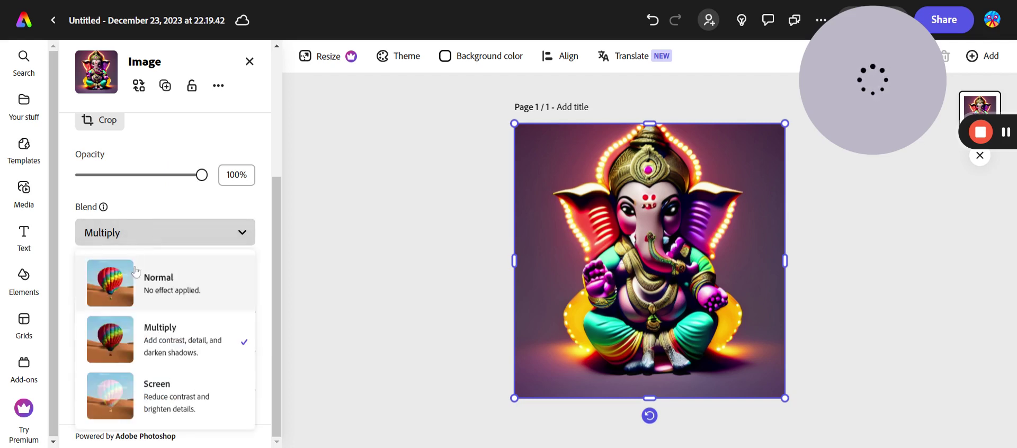
left_click(177, 288)
left_click(155, 317)
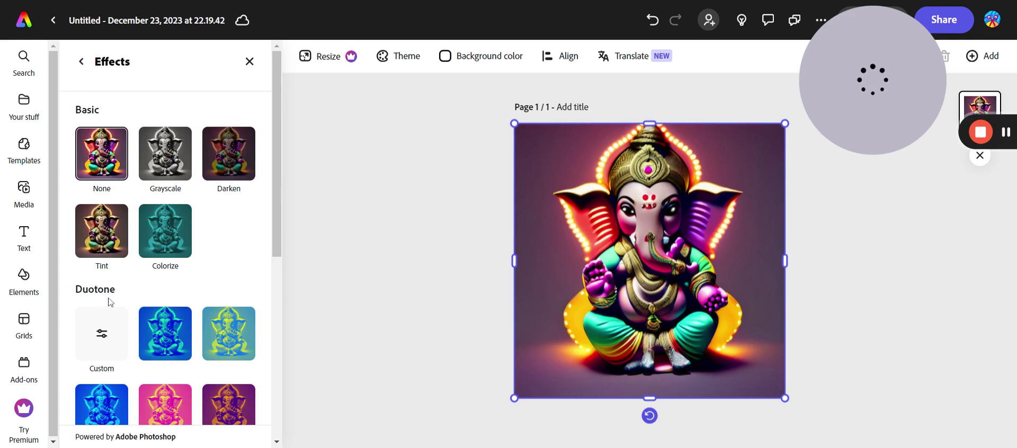
scroll(202, 291, "down", 7)
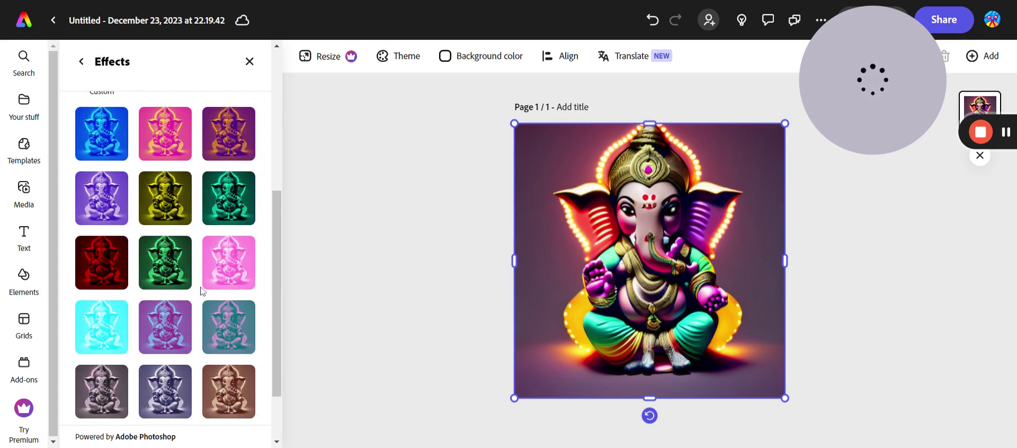
scroll(136, 146, "up", 8)
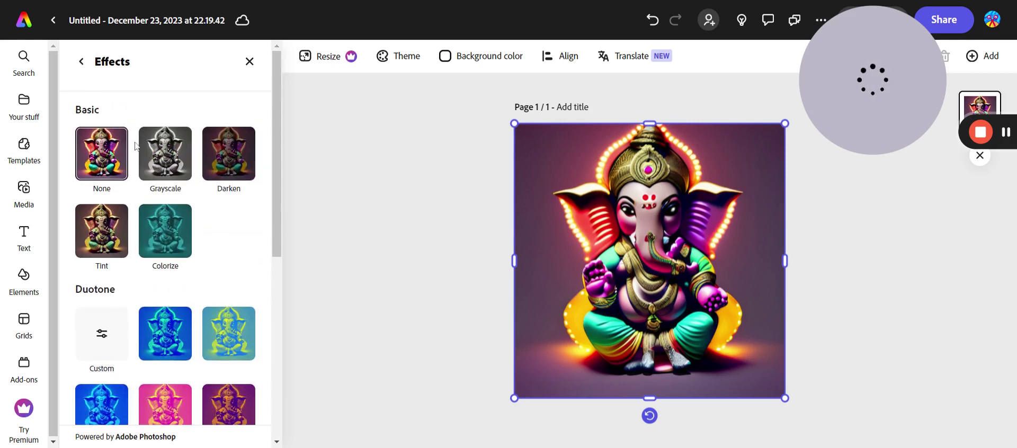
left_click(81, 62)
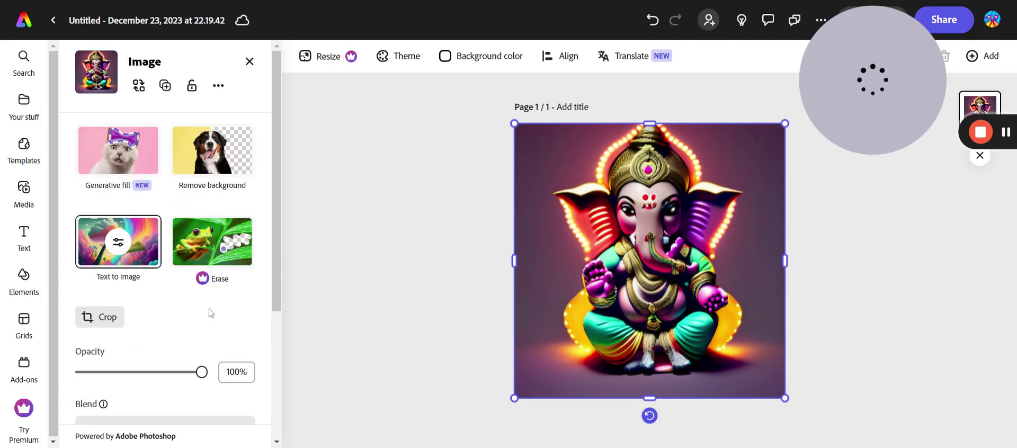
Try raising the contrast and the shadows of the Ganesha image slightly in its light adjustments.
scroll(208, 312, "down", 4)
left_click(178, 364)
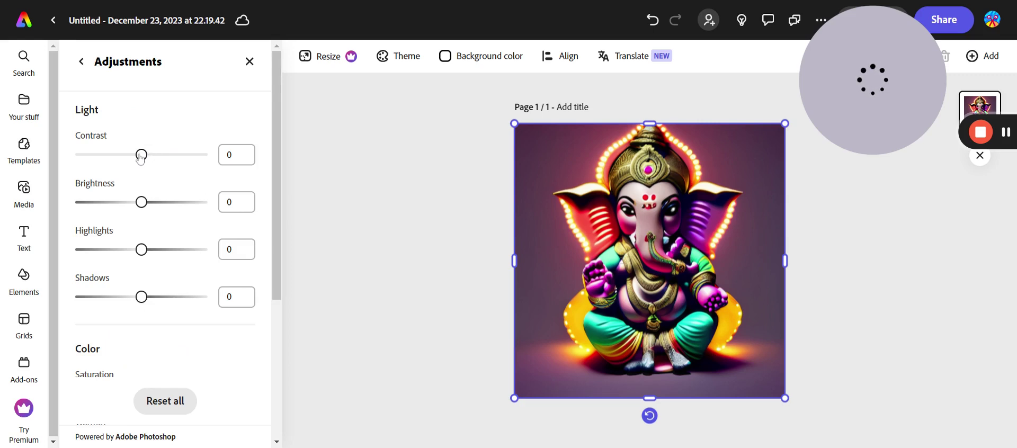
left_click_drag(62, 155, 154, 155)
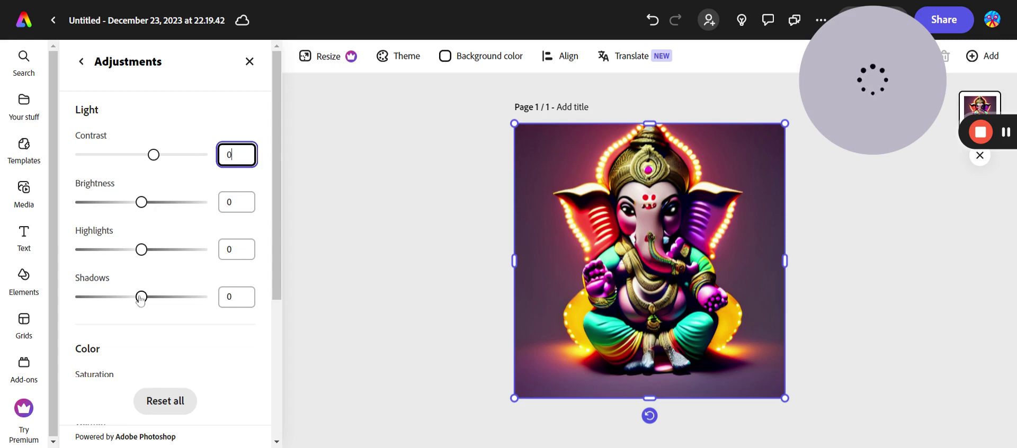
left_click_drag(141, 297, 155, 309)
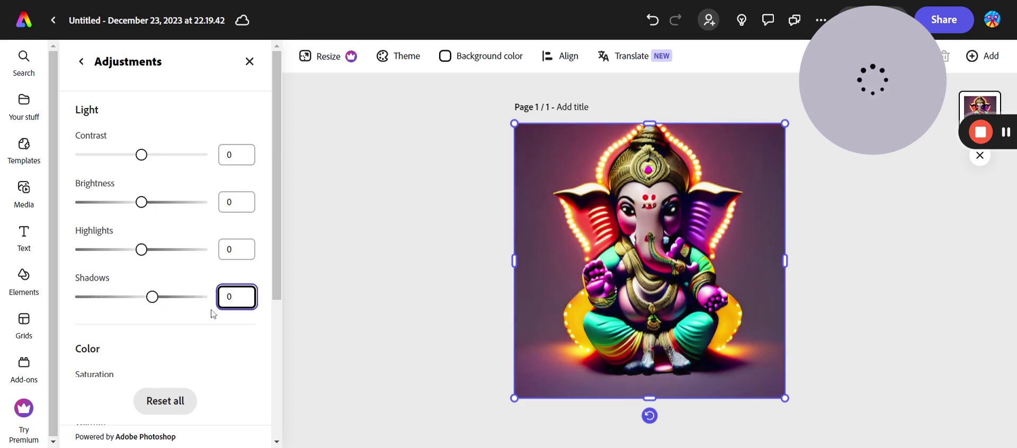
Try lowering the Ganesha image's saturation to -24 and set it back to 0.
scroll(136, 350, "down", 2)
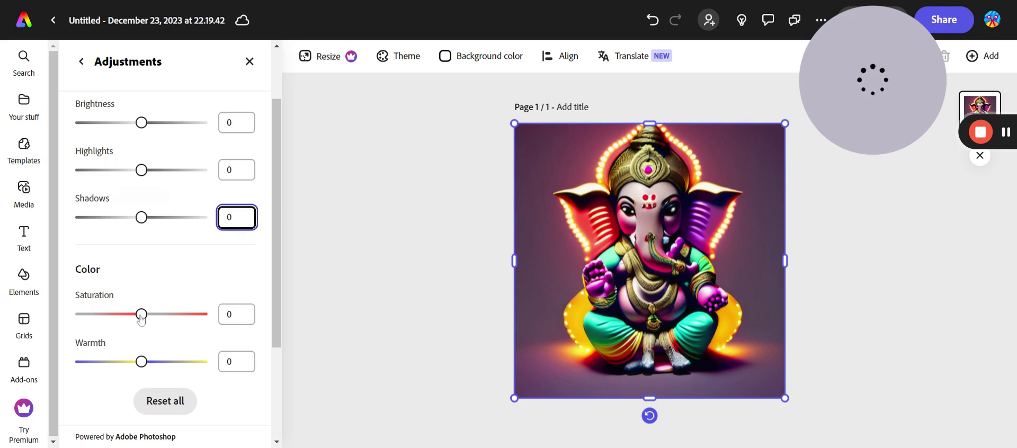
mouse_move(141, 316)
left_mouse_down()
mouse_move(178, 316)
mouse_move(126, 316)
left_mouse_up()
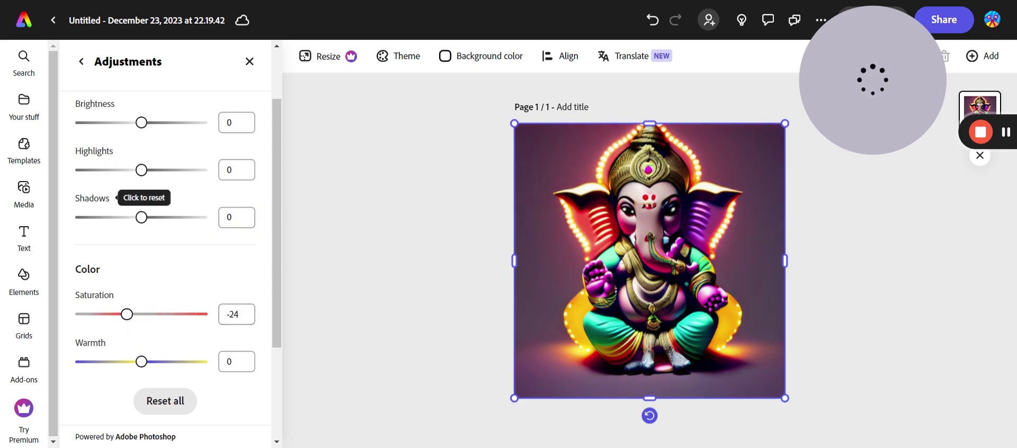
left_click(236, 314)
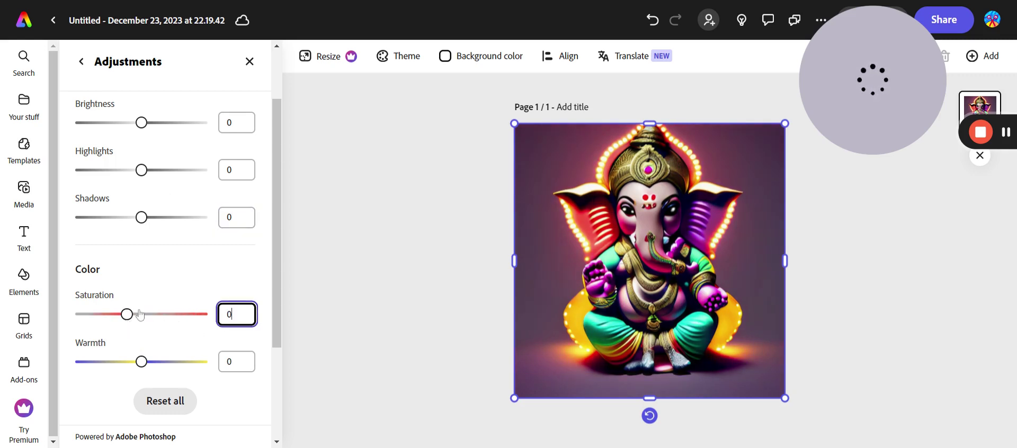
scroll(139, 315, "down", 4)
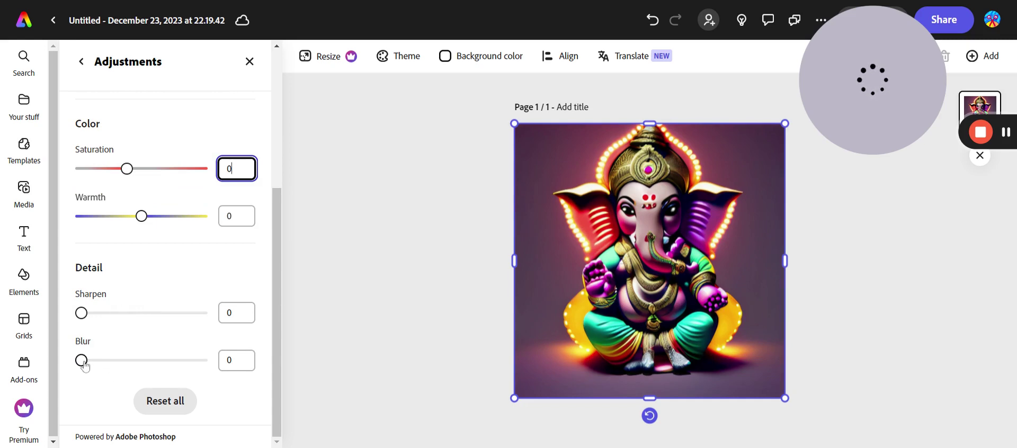
key("Return")
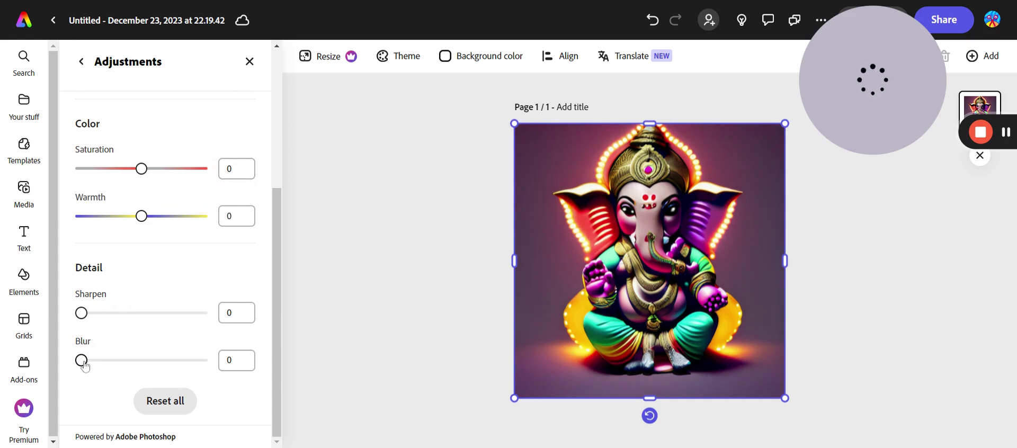
Leave the adjustments and look at the In, Looping and Out animation options for the Ganesha image.
left_click(81, 62)
scroll(209, 315, "down", 4)
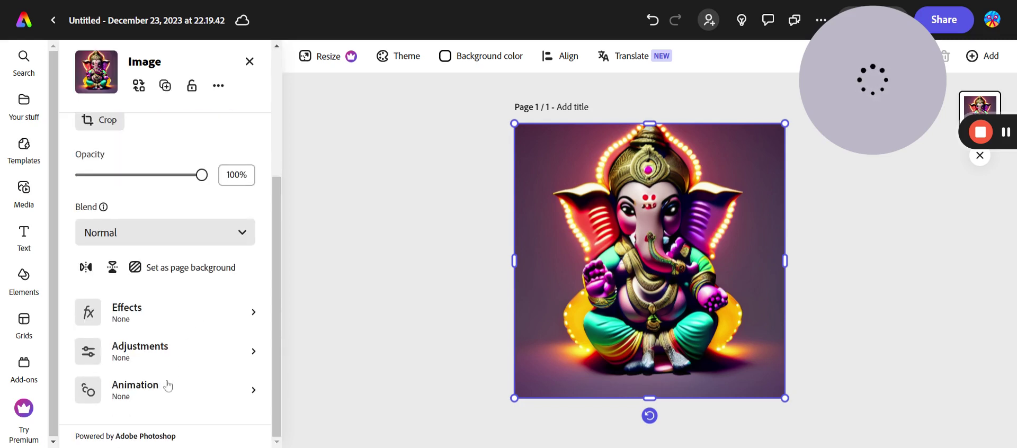
left_click(166, 399)
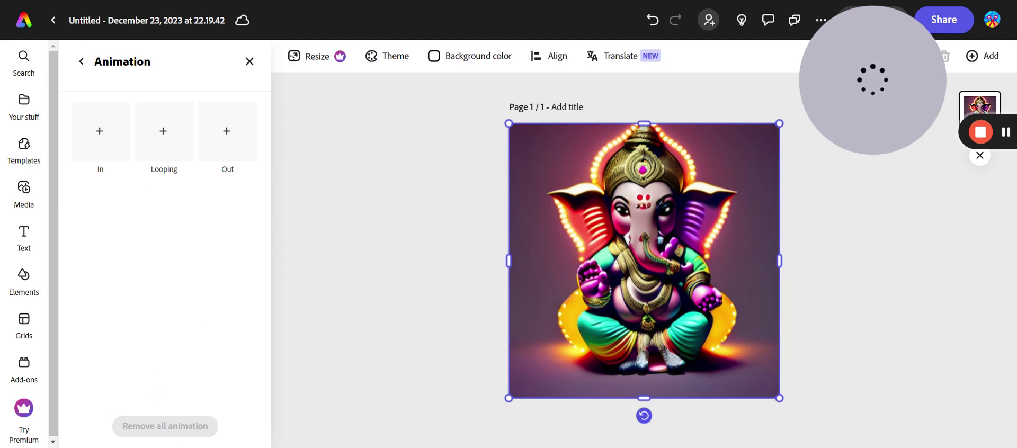
left_click(81, 61)
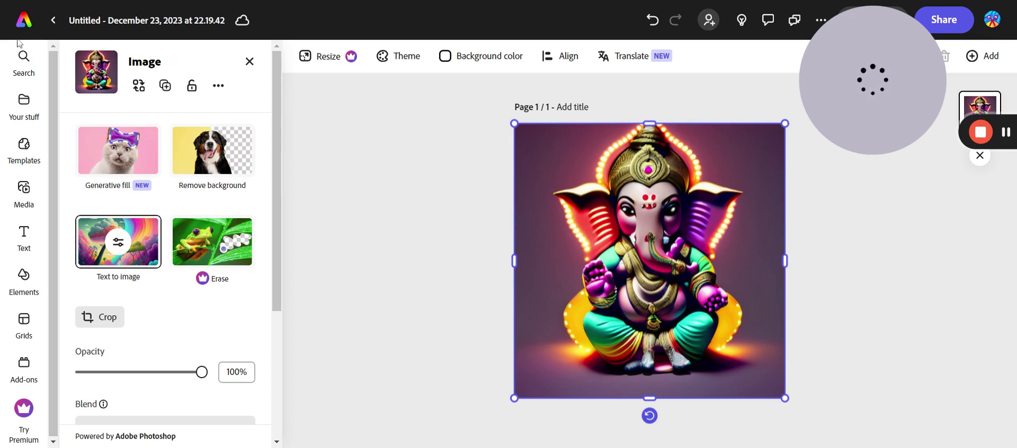
Delete the Ganesha image from the page and return to the home page.
left_click(24, 64)
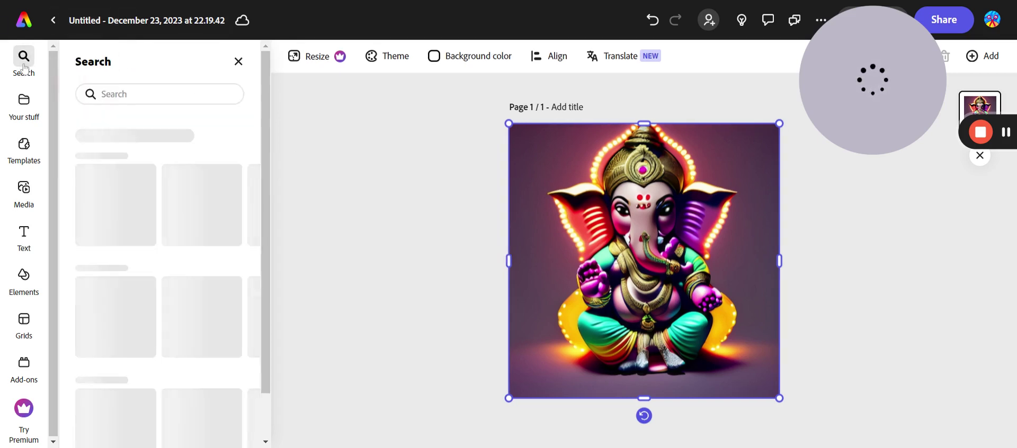
left_click(699, 247)
key("Delete")
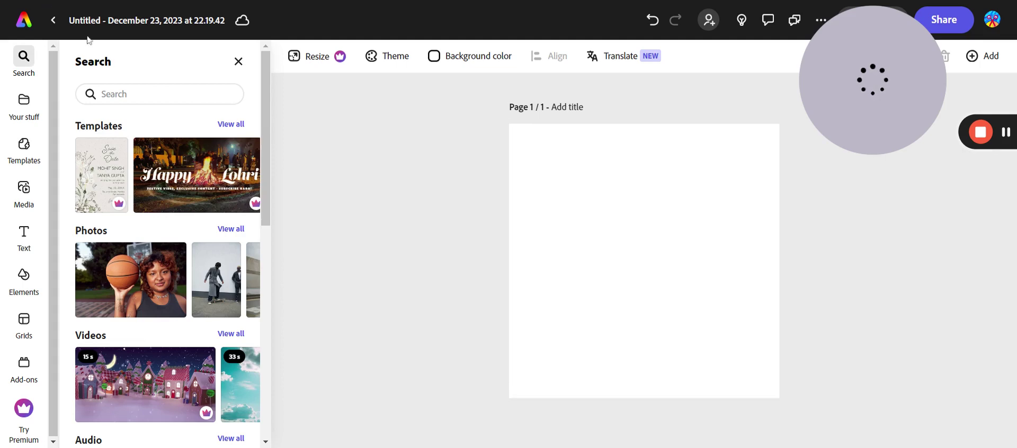
left_click(24, 27)
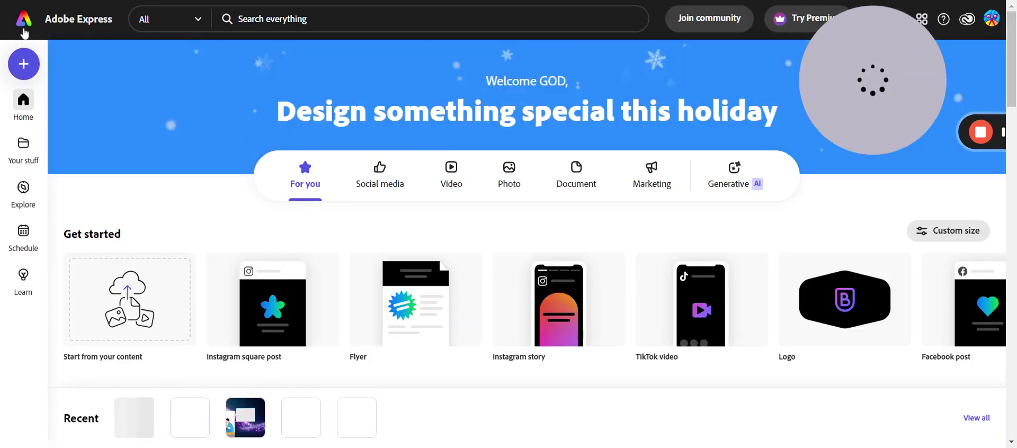
Browse the canvas sizes offered for a new design and the project types and templates of the Photo category.
left_click(501, 180)
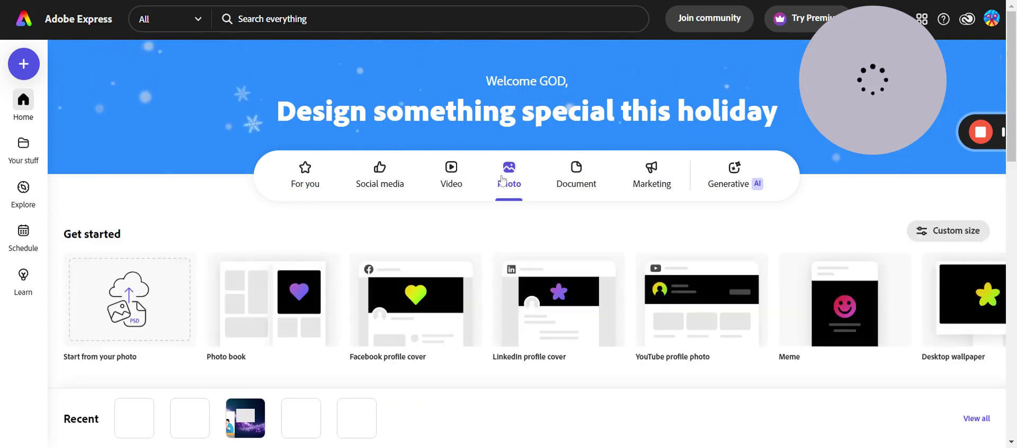
left_click(23, 64)
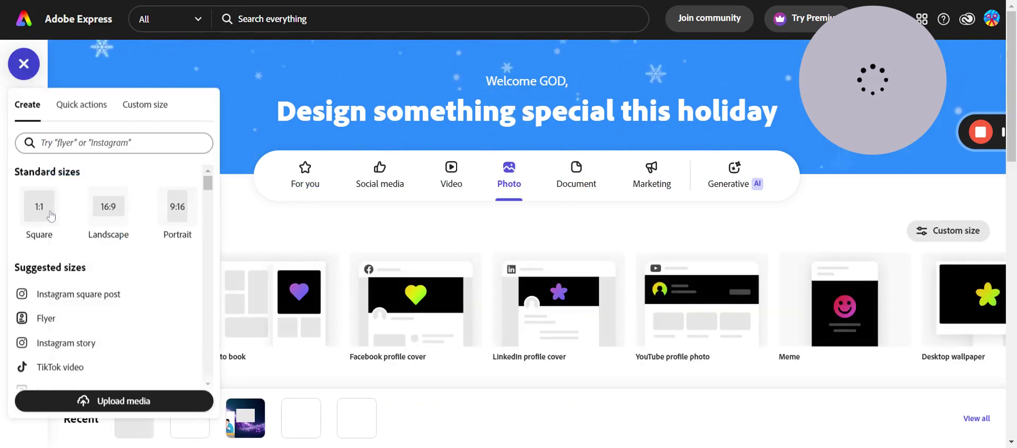
scroll(121, 292, "down", 2)
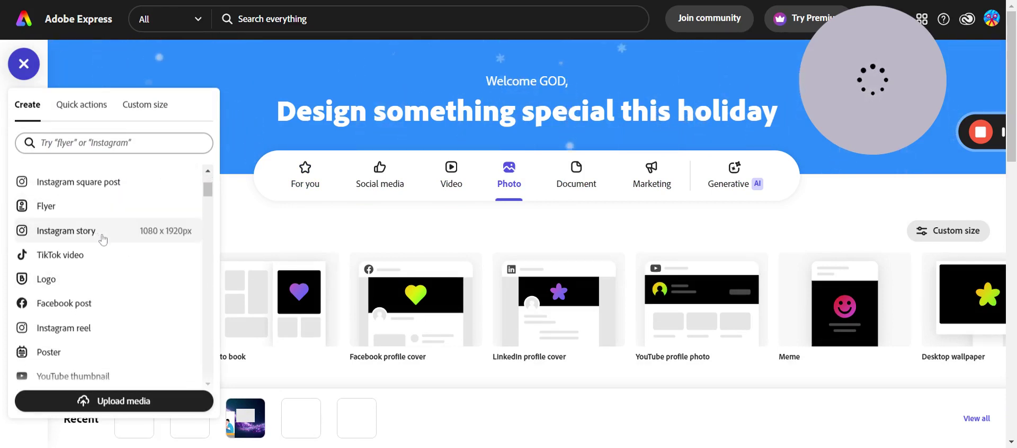
scroll(102, 233, "down", 1)
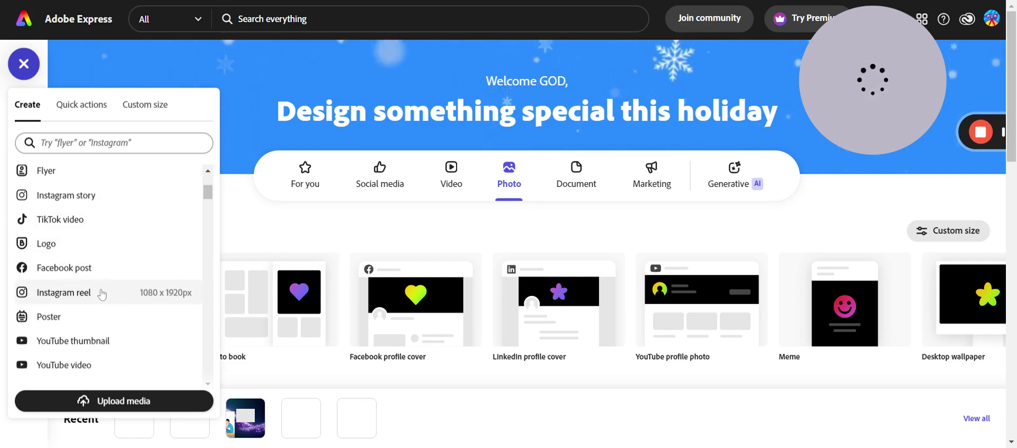
scroll(100, 292, "down", 2)
scroll(102, 294, "down", 1)
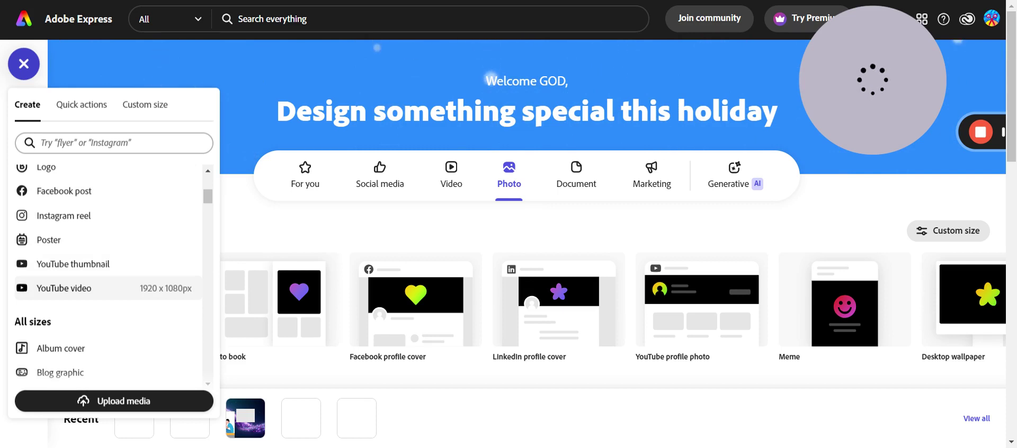
scroll(100, 288, "down", 2)
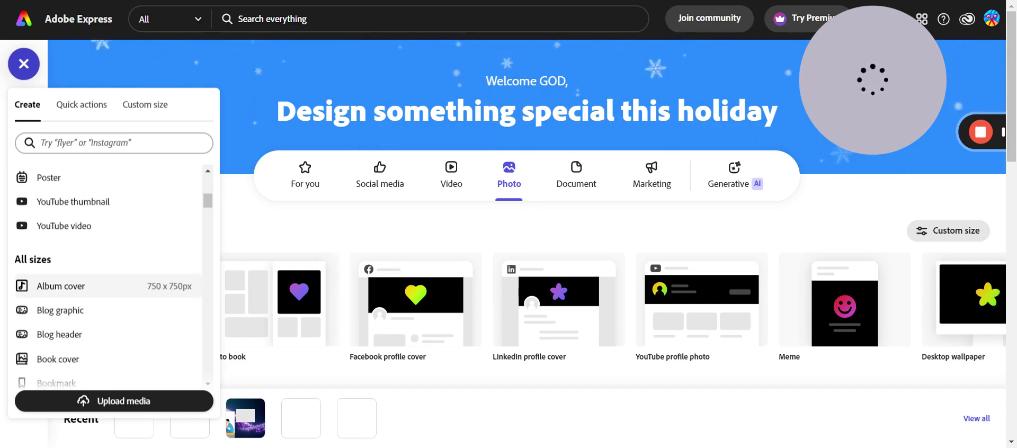
scroll(101, 289, "down", 3)
scroll(101, 289, "up", 5)
scroll(101, 289, "up", 1)
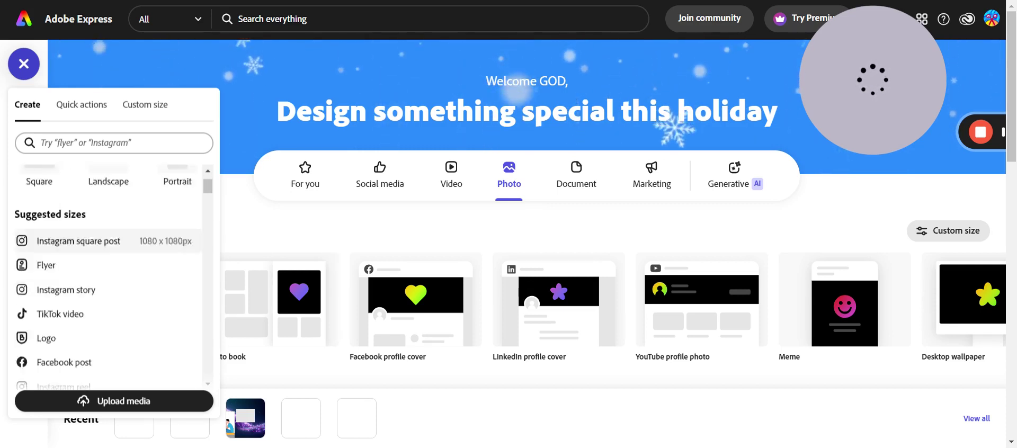
scroll(101, 289, "down", 6)
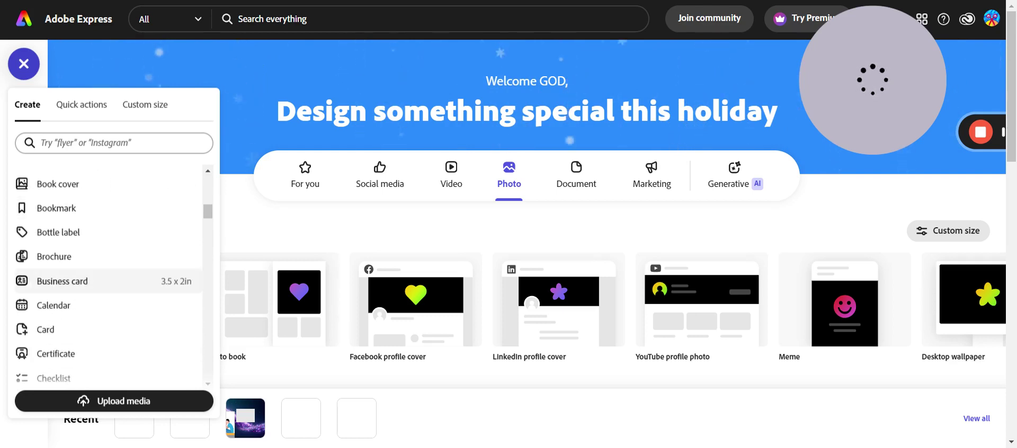
scroll(101, 275, "down", 2)
scroll(100, 275, "up", 10)
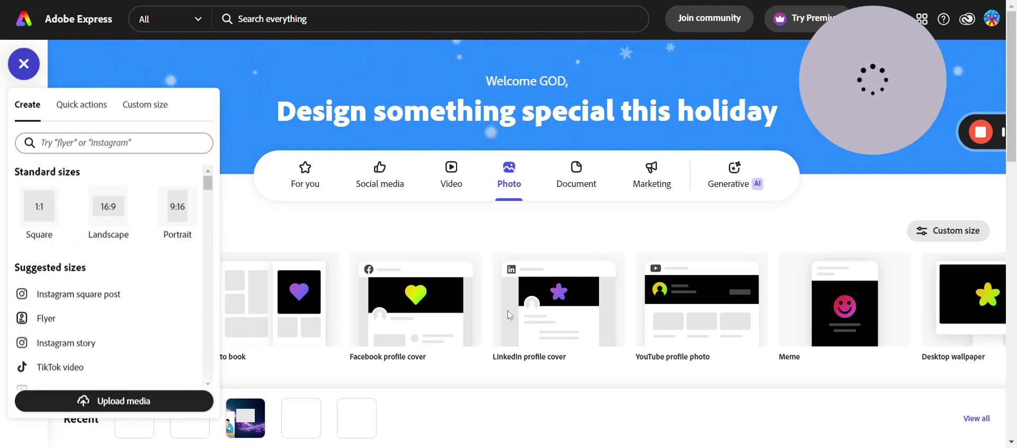
scroll(568, 333, "down", 10)
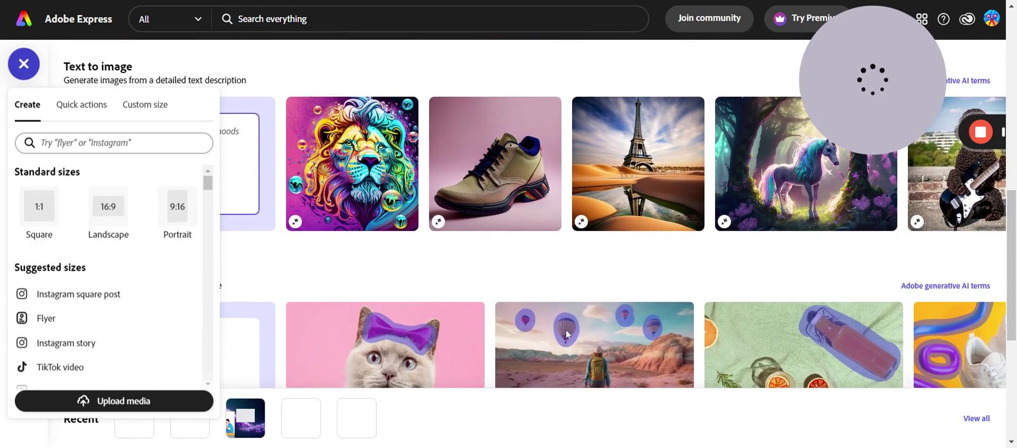
scroll(567, 334, "down", 2)
scroll(649, 253, "down", 5)
scroll(650, 258, "down", 5)
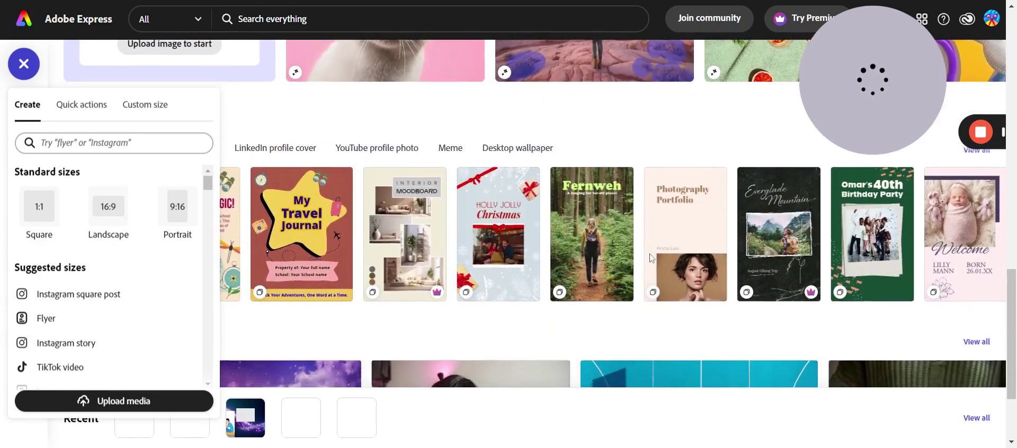
scroll(609, 238, "up", 5)
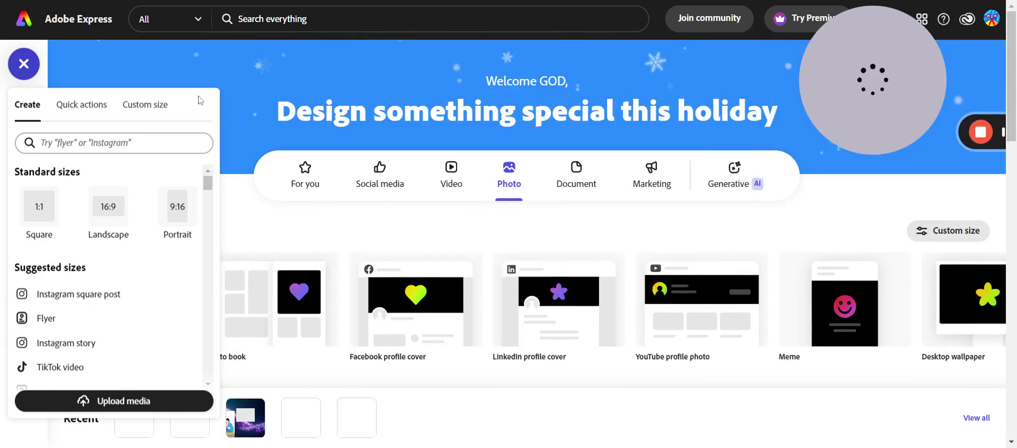
Create a blank 16:9 Landscape design and upload the illustration of the man working on a laptop from the device.
left_click(102, 216)
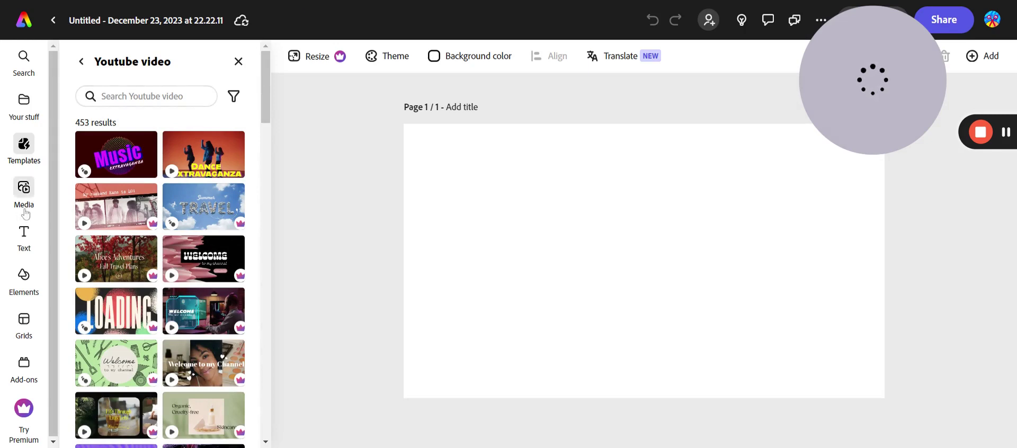
left_click(28, 207)
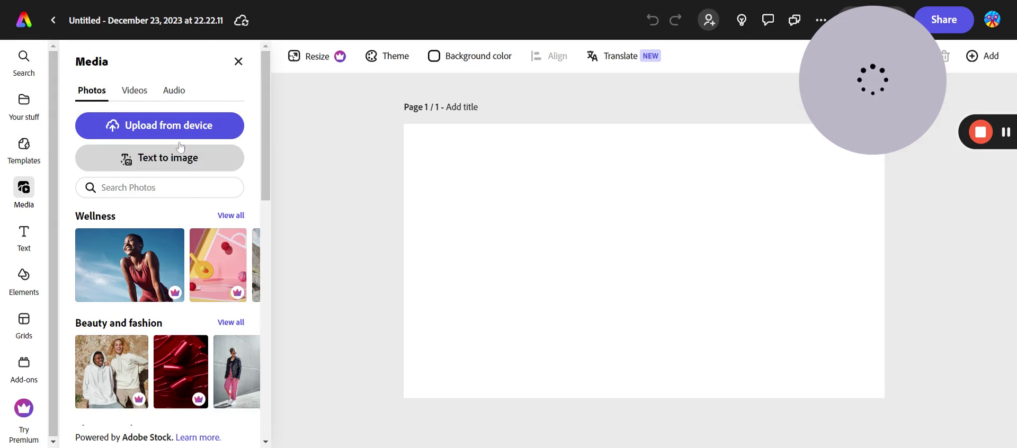
left_click(186, 134)
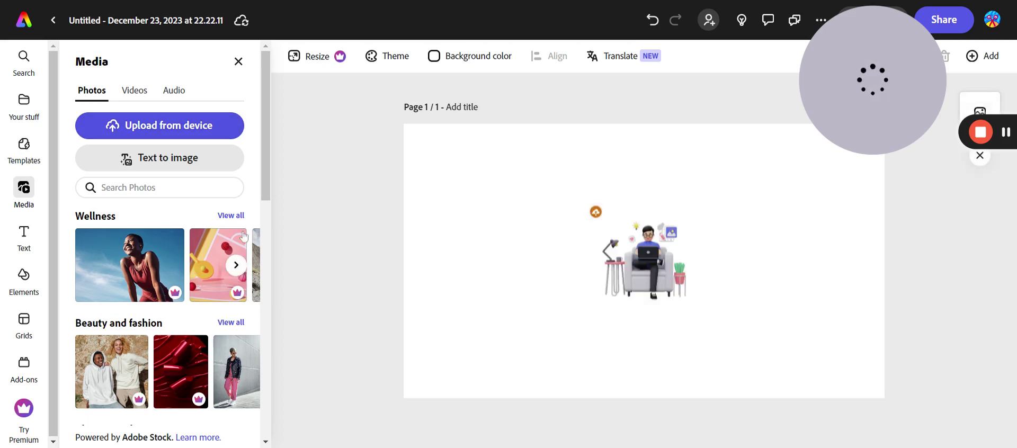
Enlarge the uploaded illustration to well over half the page height and place it in the left half of the page.
left_click(604, 312)
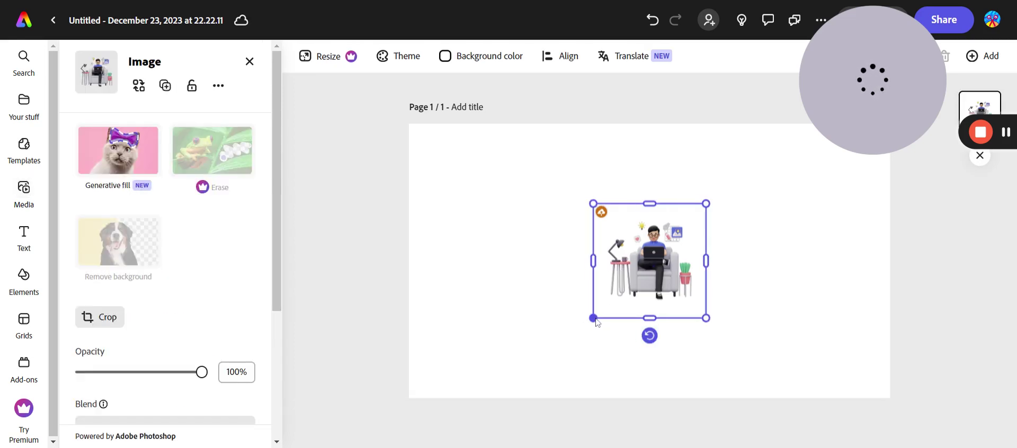
left_click_drag(595, 320, 444, 411)
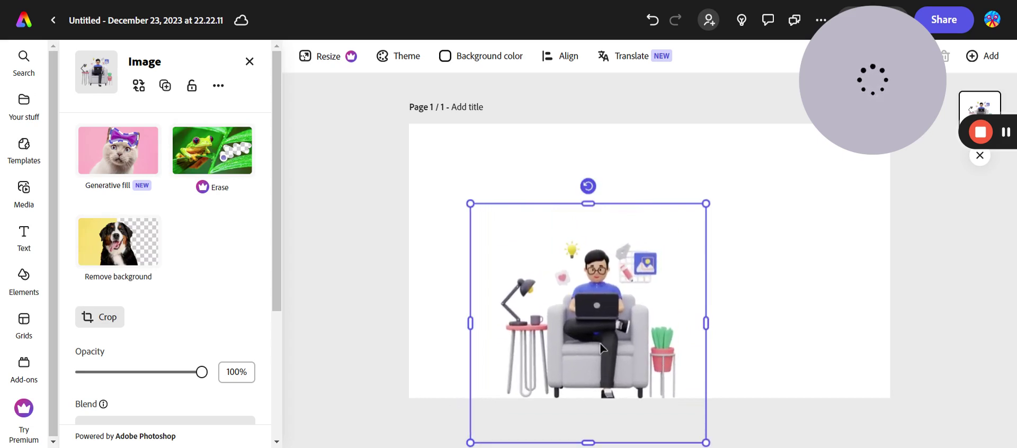
left_click_drag(603, 343, 557, 264)
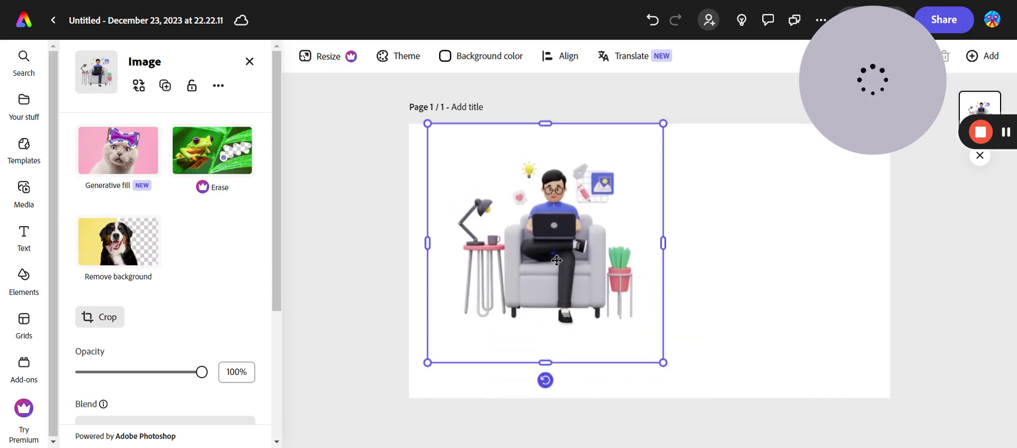
left_click_drag(663, 123, 598, 188)
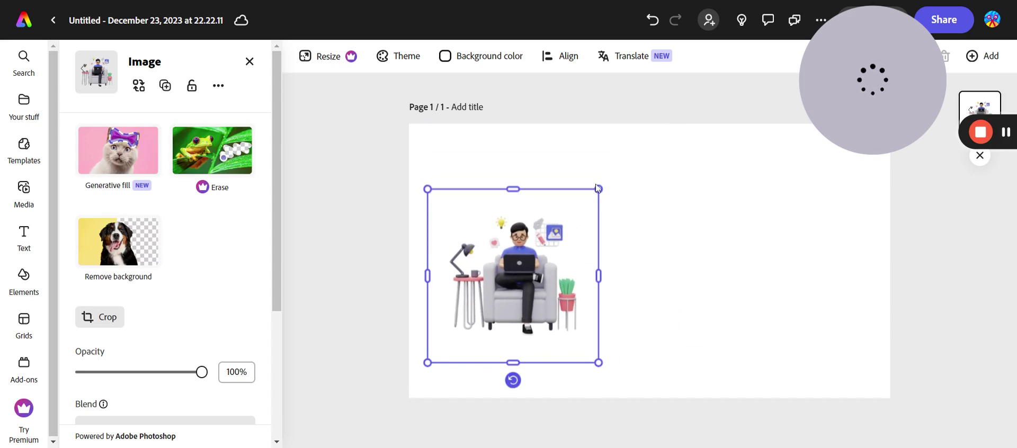
left_click_drag(517, 287, 539, 268)
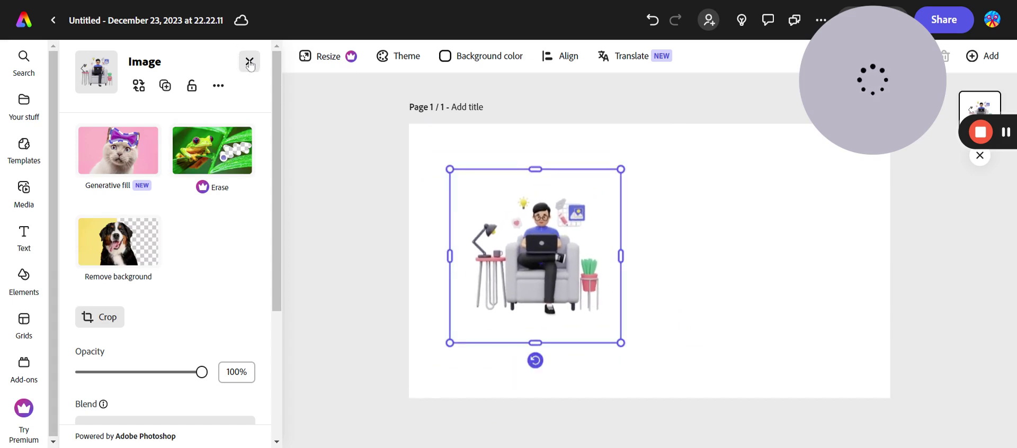
Apply the Grow entrance animation to the laptop illustration.
scroll(186, 222, "down", 4)
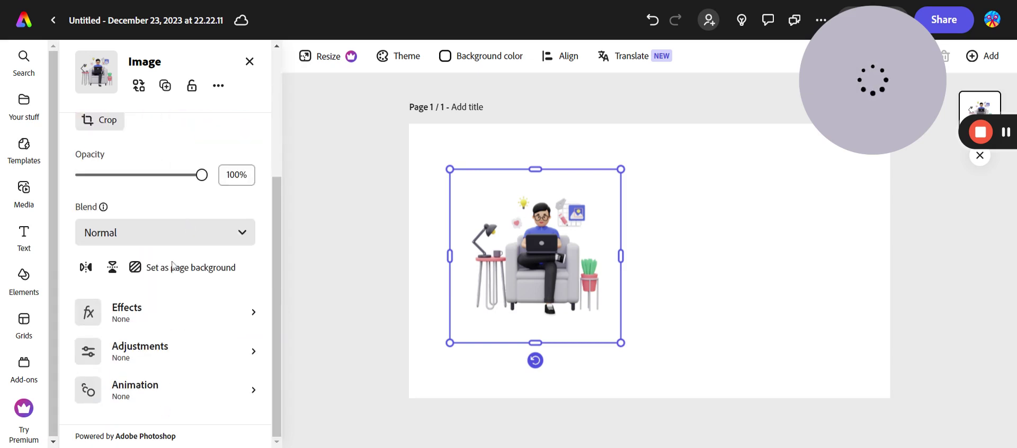
left_click(141, 393)
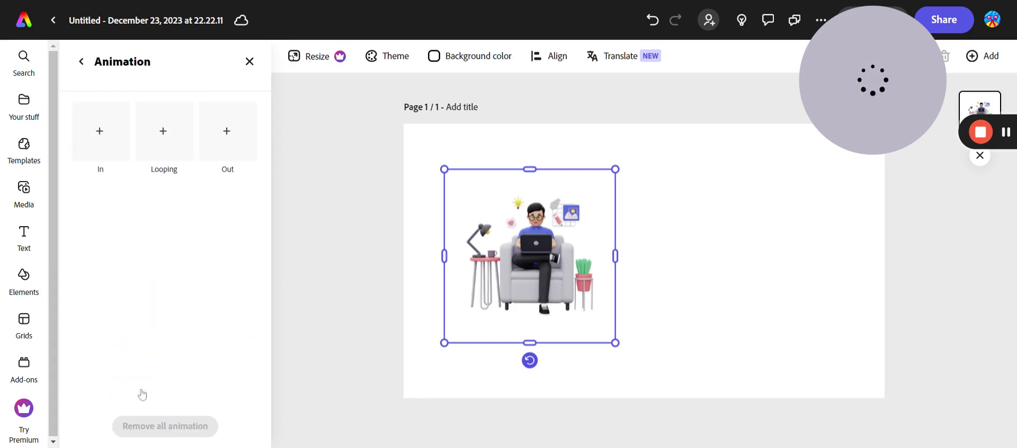
left_click(95, 135)
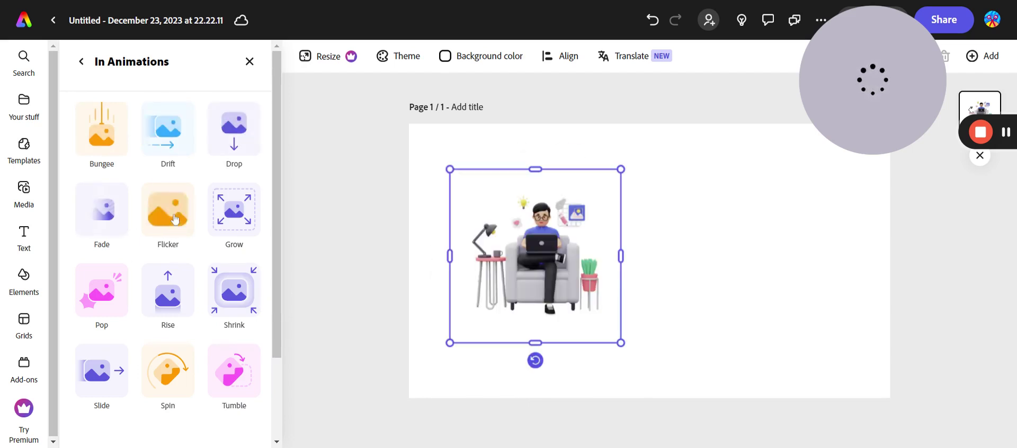
left_click(231, 215)
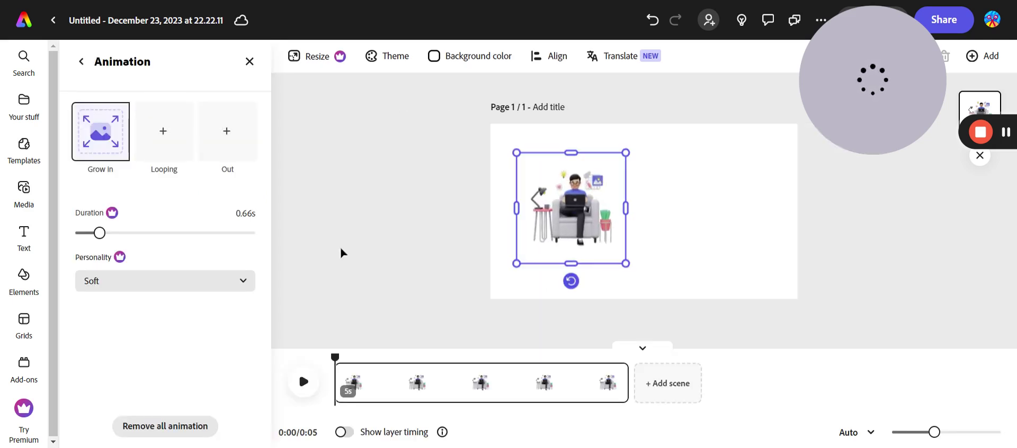
Play back the illustration's entrance animation, collapse the timeline and return to the image options.
left_click(313, 390)
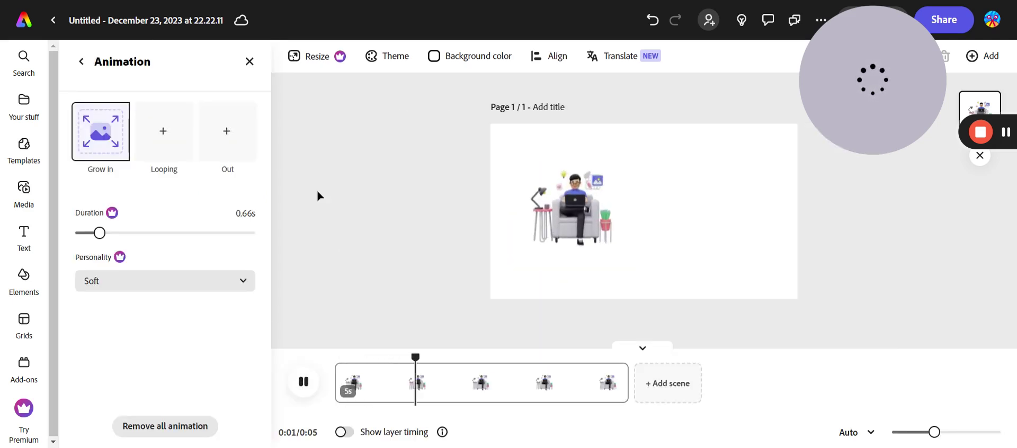
left_click(648, 347)
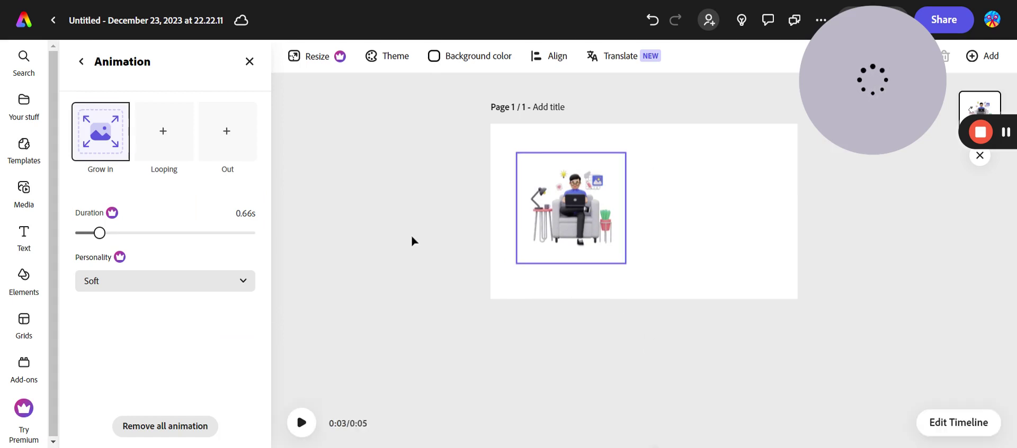
left_click(82, 63)
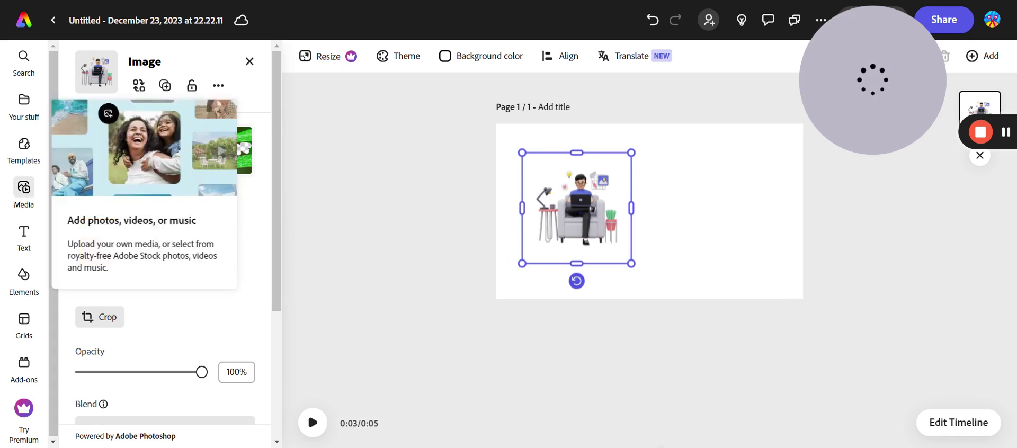
Search the text designs for marketing, add the PROMO Sale design and place it in the upper-right part of the page.
left_click(24, 188)
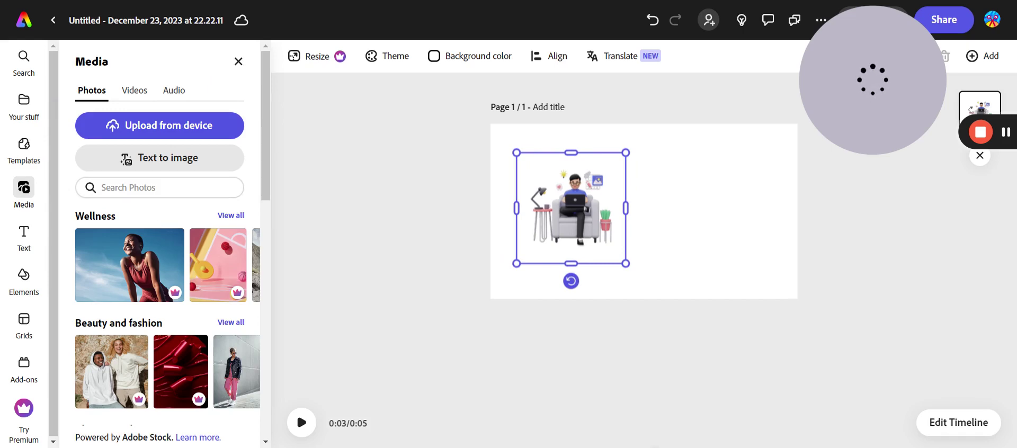
left_click(32, 236)
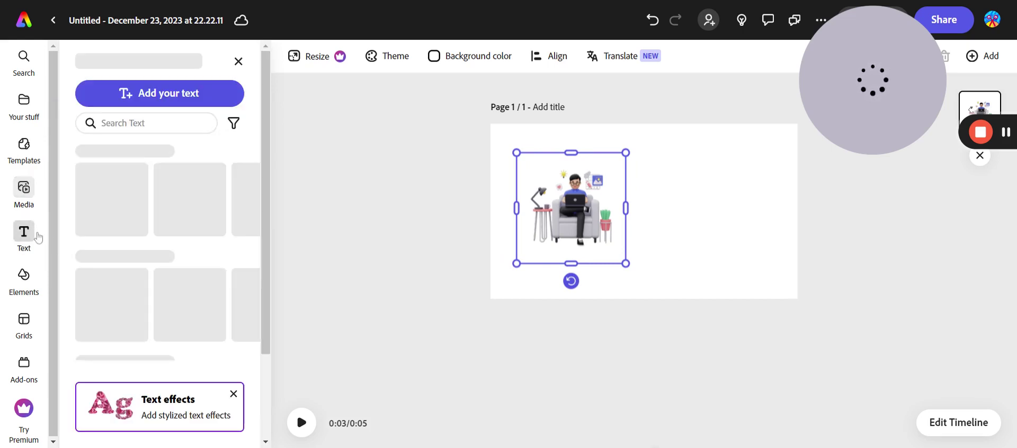
left_click(103, 123)
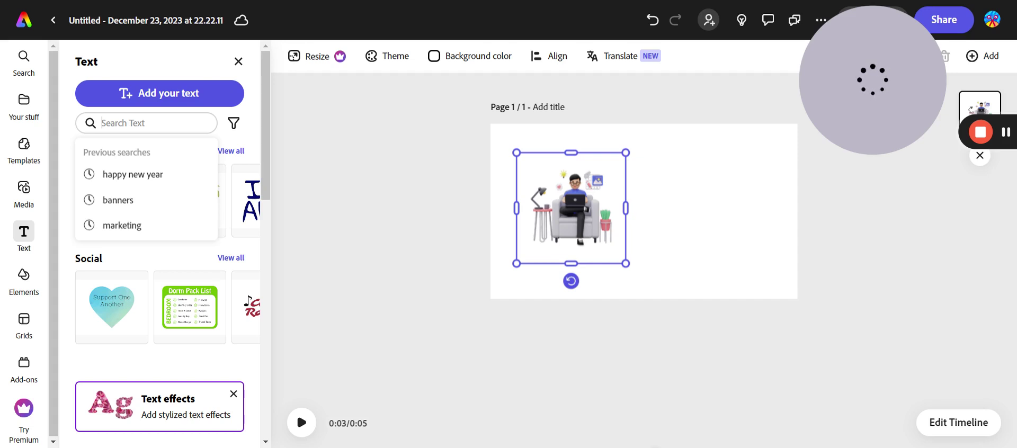
type("mar")
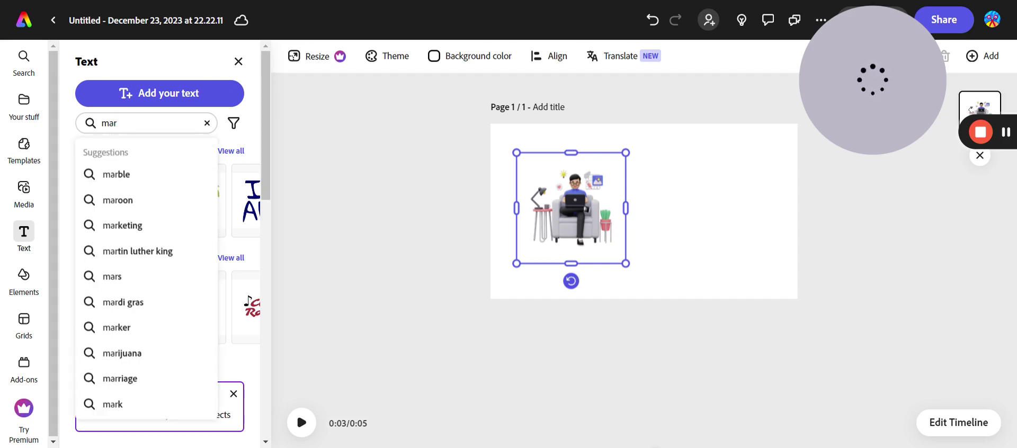
left_click(147, 225)
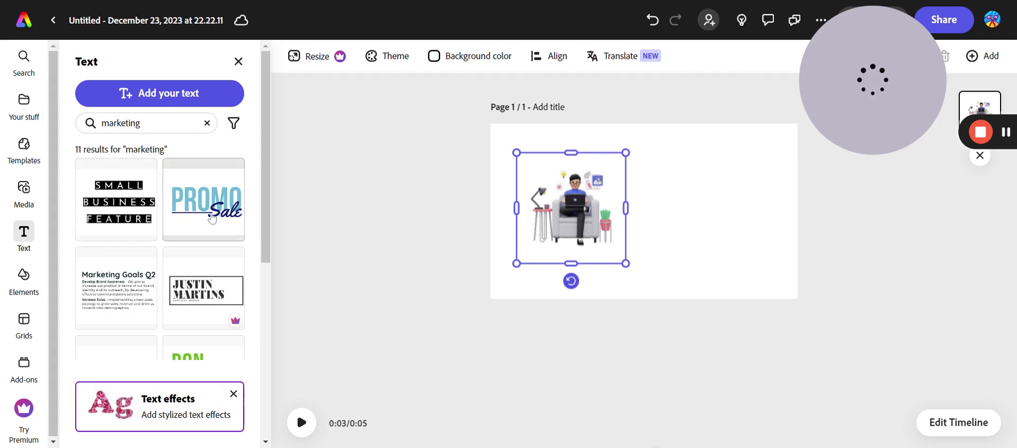
left_click(212, 218)
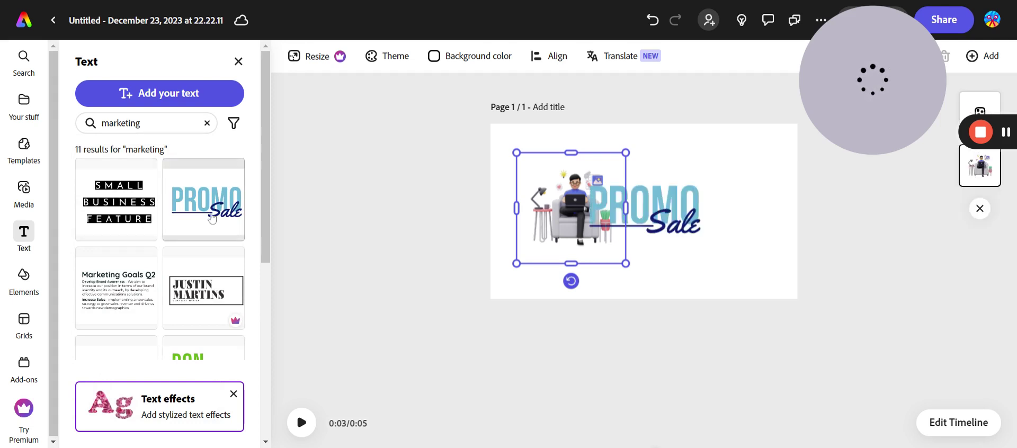
left_click_drag(672, 198, 706, 165)
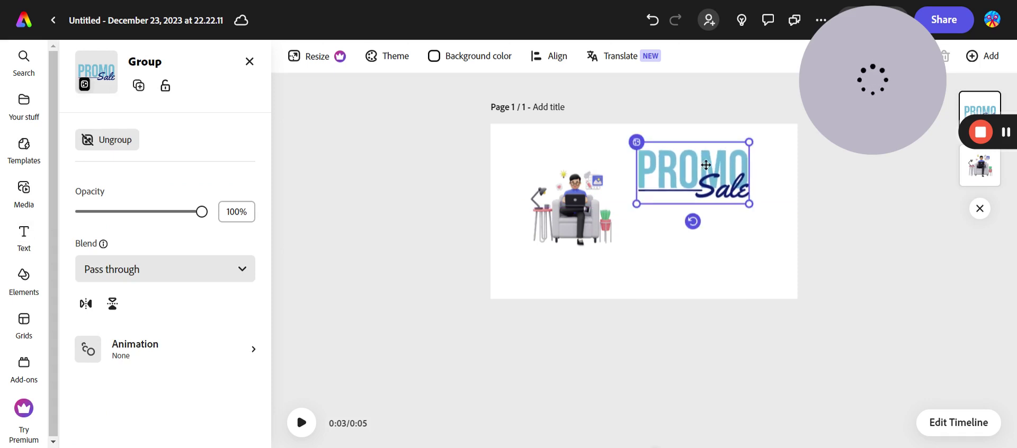
Replace the word PROMO with WEBSITE DESIGN and widen its text box so the heading fits on one line.
double_click(706, 165)
double_click(702, 164)
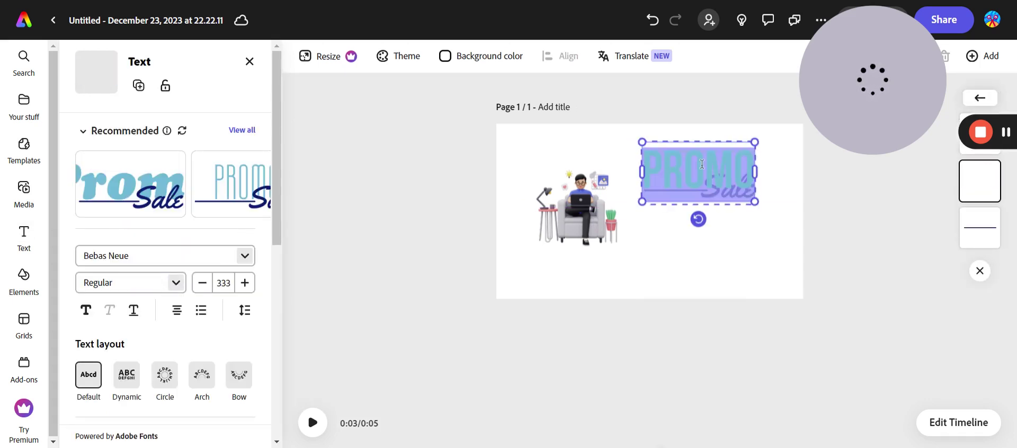
type("WEB SIT")
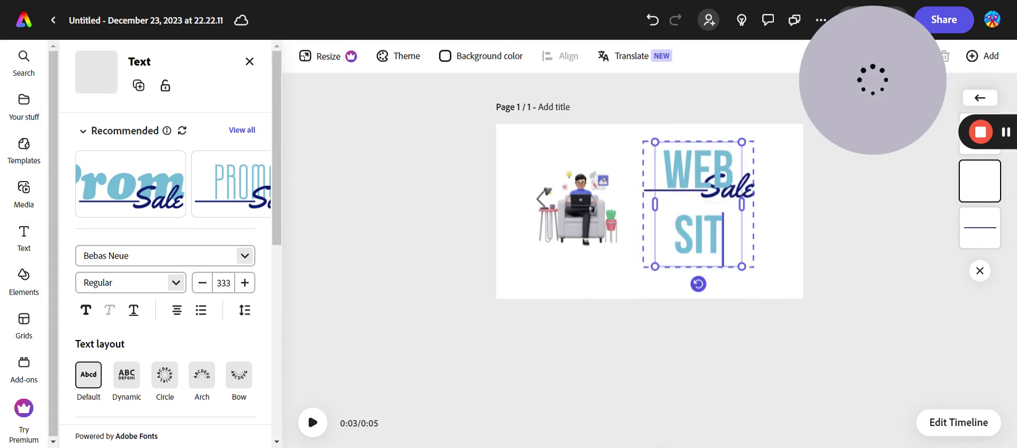
type("E DESIGN")
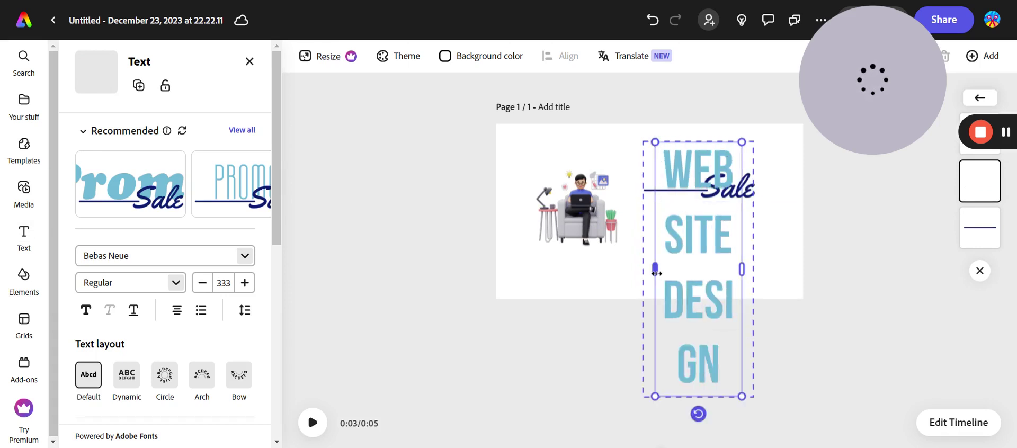
left_click_drag(656, 269, 461, 238)
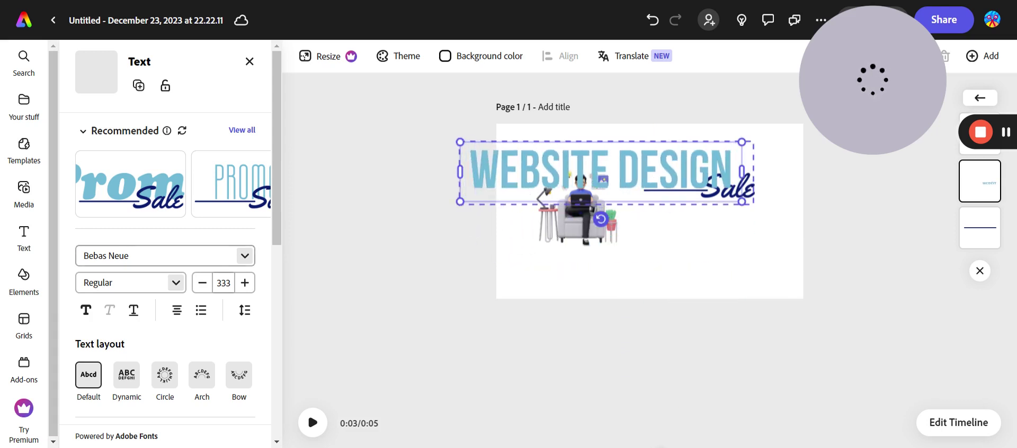
Scale down the WEBSITE DESIGN heading, reduce its font size to 207 and shift it toward the page's right edge.
left_click_drag(460, 201, 528, 179)
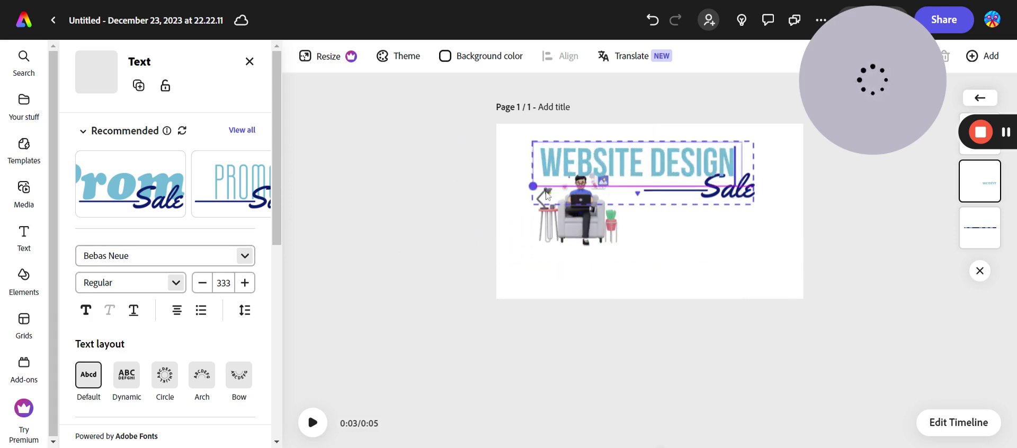
left_click(202, 284)
left_click(203, 283)
left_click(202, 283)
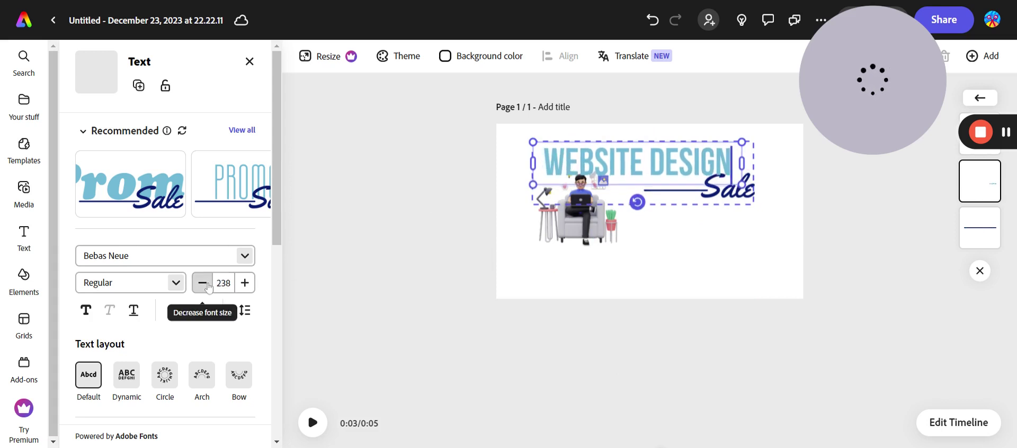
left_click(205, 286)
left_click(206, 285)
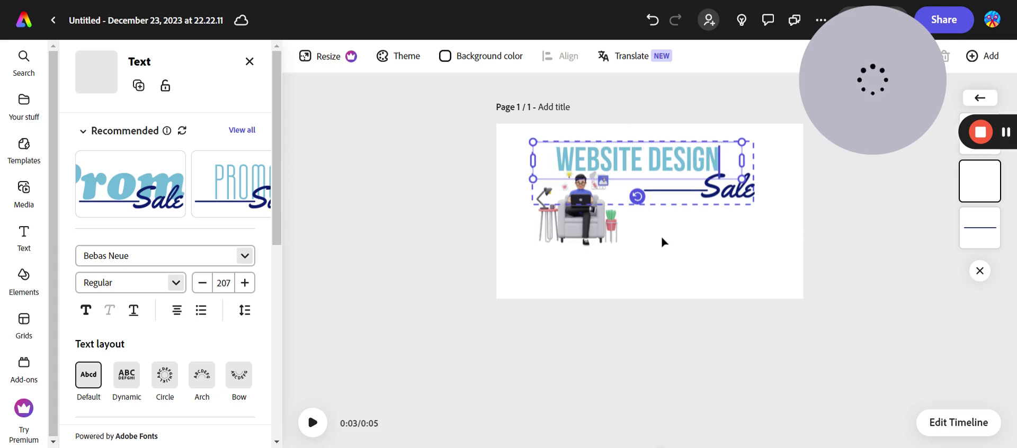
left_click_drag(668, 151, 726, 145)
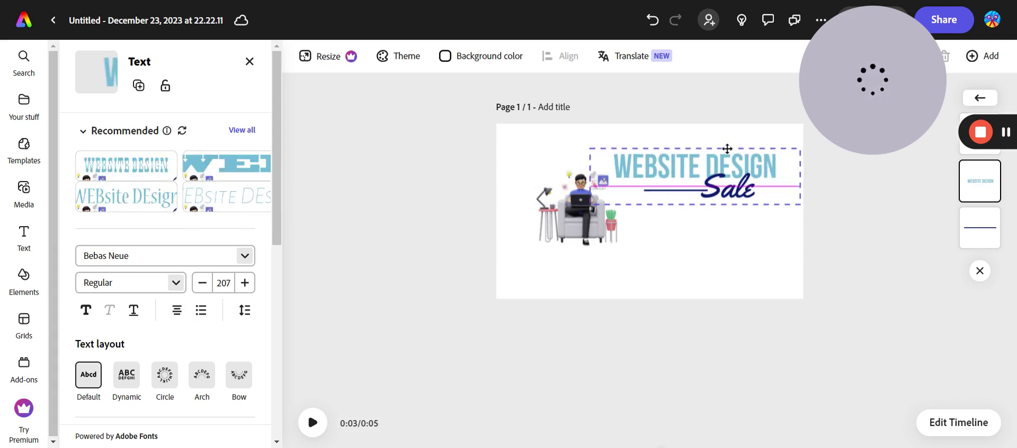
Delete the word Sale and the dark blue line beneath the WEBSITE DESIGN heading.
left_click(741, 189)
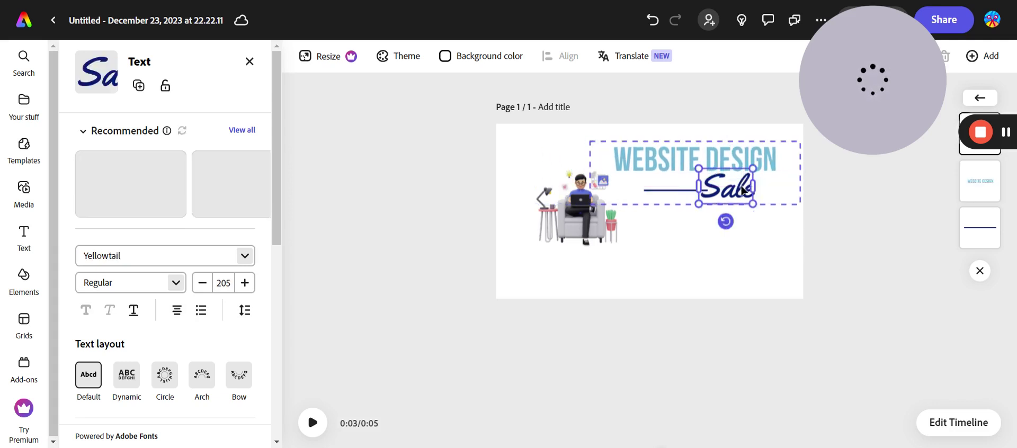
key("Delete")
left_click(677, 190)
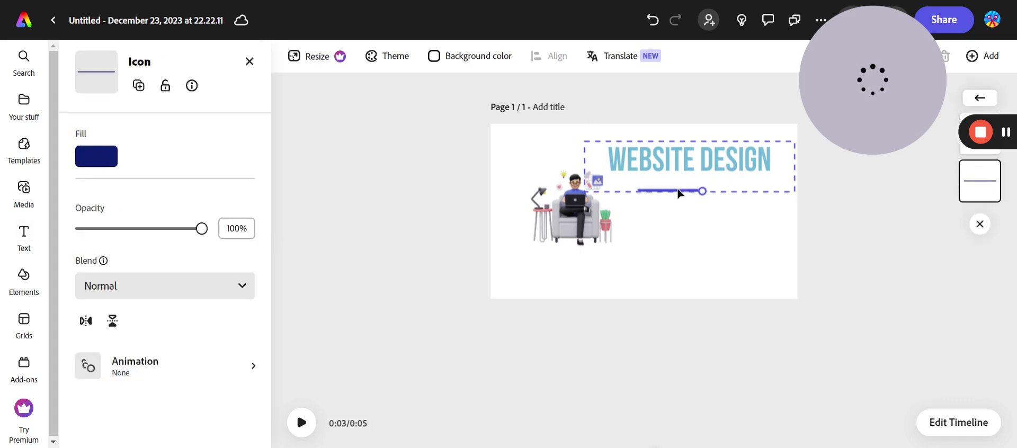
key("Delete")
Shrink the WEBSITE DESIGN heading to font size 134 and place it to the upper right of the illustration.
left_click(692, 168)
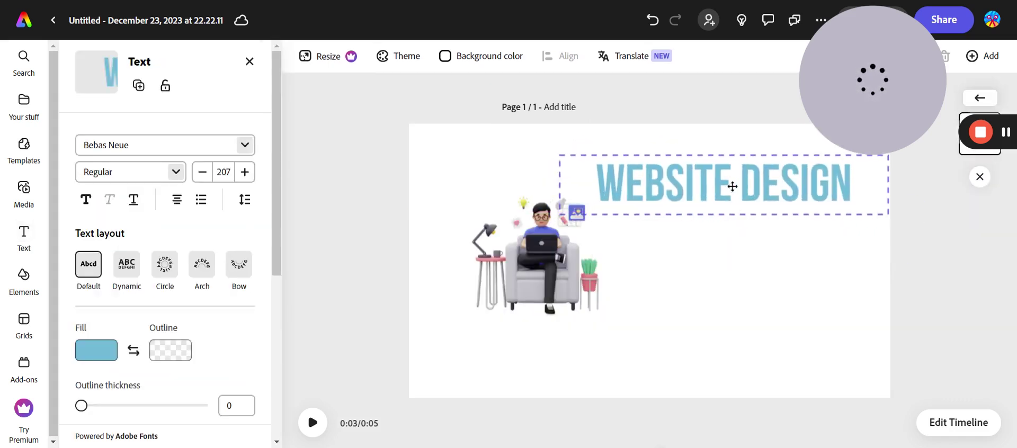
mouse_move(727, 194)
left_mouse_down()
mouse_move(707, 194)
mouse_move(735, 193)
left_mouse_up()
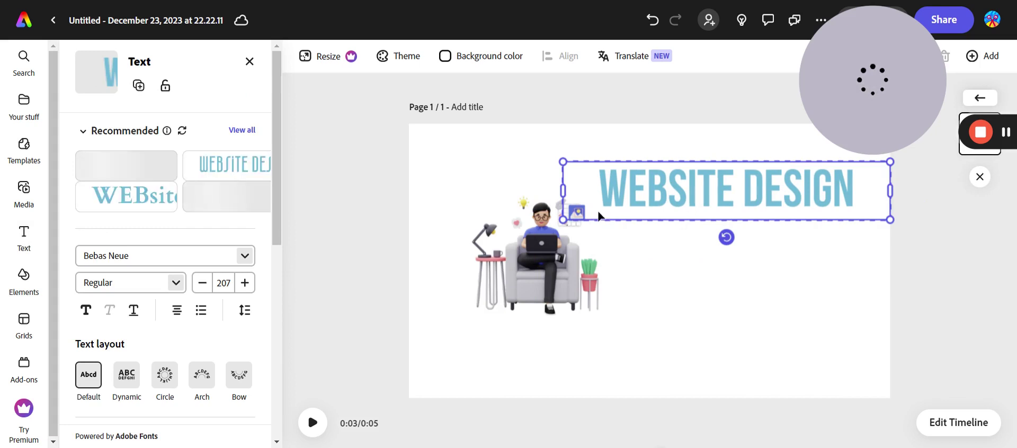
left_click_drag(564, 219, 678, 199)
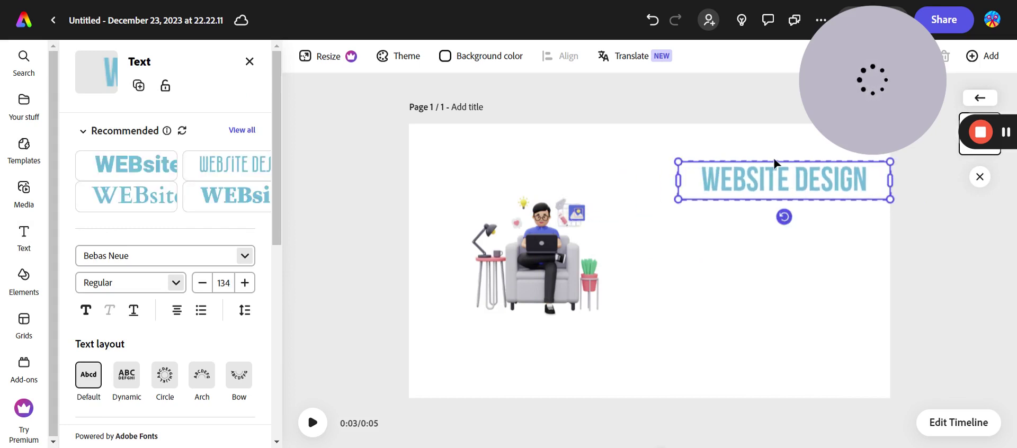
left_click_drag(767, 182, 726, 196)
Select the whole WEBSITE DESIGN heading and browse the fonts available for it.
double_click(745, 186)
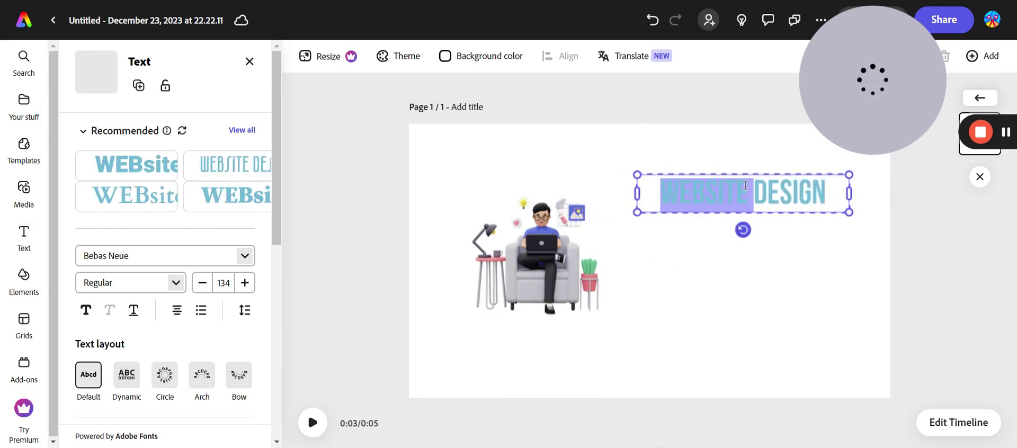
left_click(745, 185)
triple_click(745, 185)
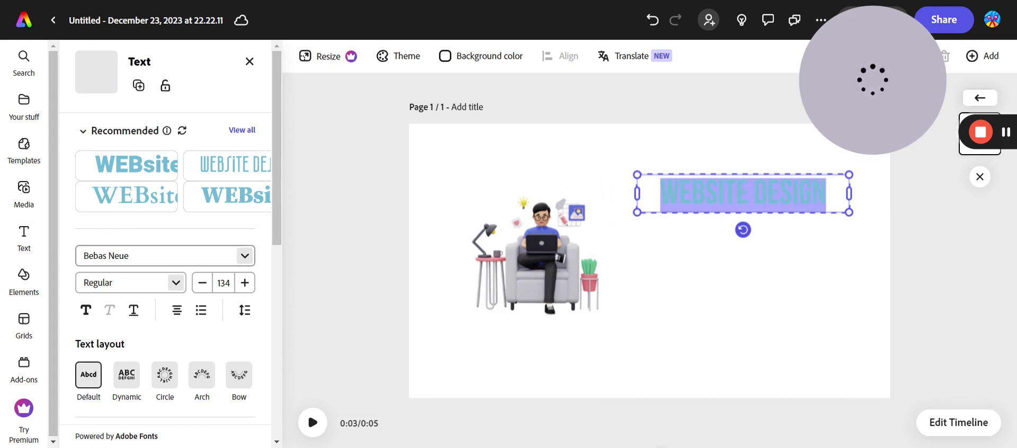
left_click(133, 256)
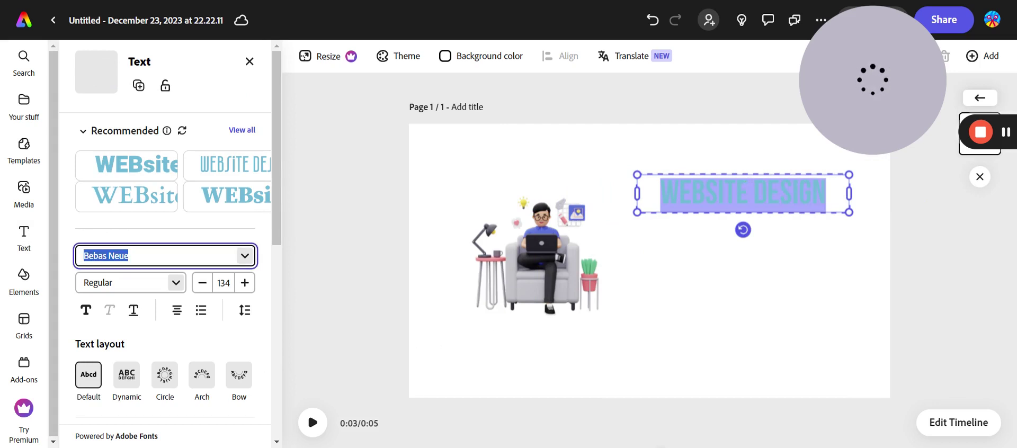
left_click(244, 257)
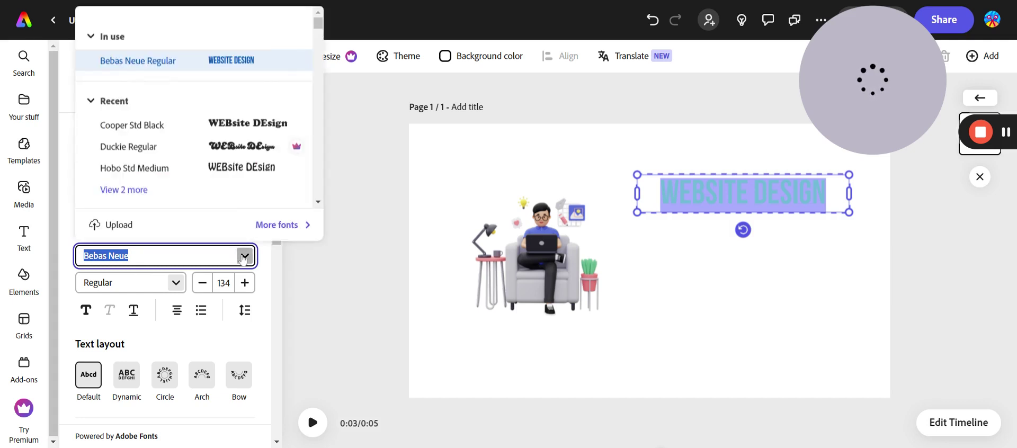
scroll(242, 166, "down", 10)
scroll(242, 166, "down", 1)
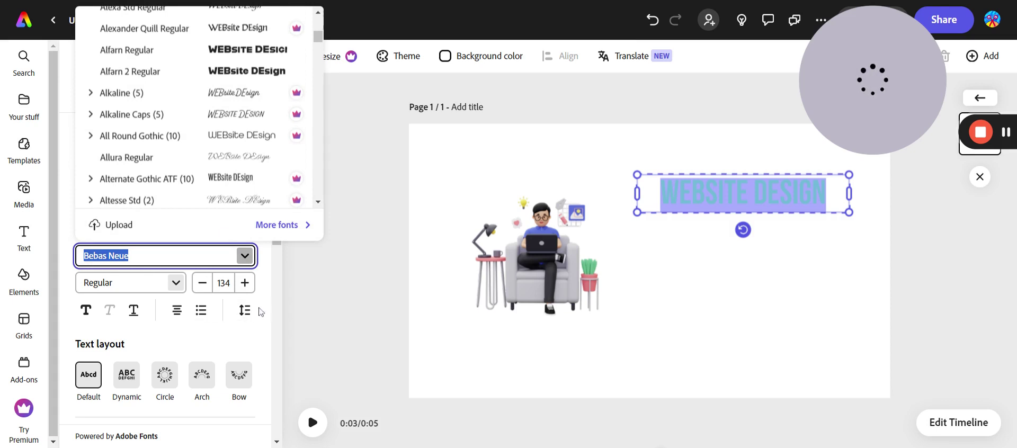
left_click(256, 339)
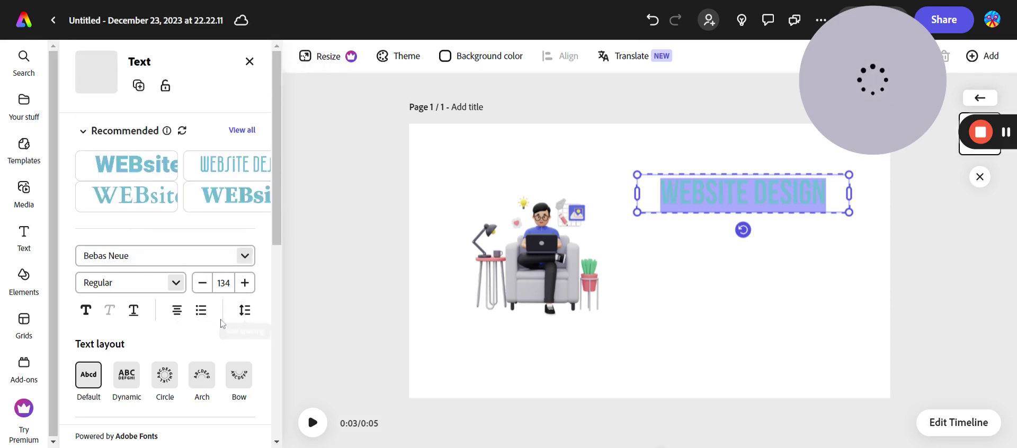
Try the Circle, Arch and Bow text layouts on the WEBSITE DESIGN heading and restore the Default layout.
scroll(217, 340, "down", 2)
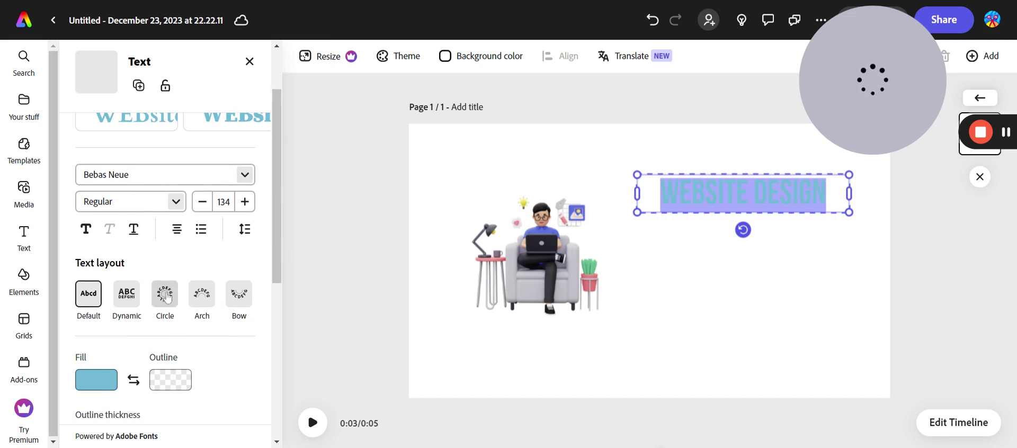
left_click(166, 298)
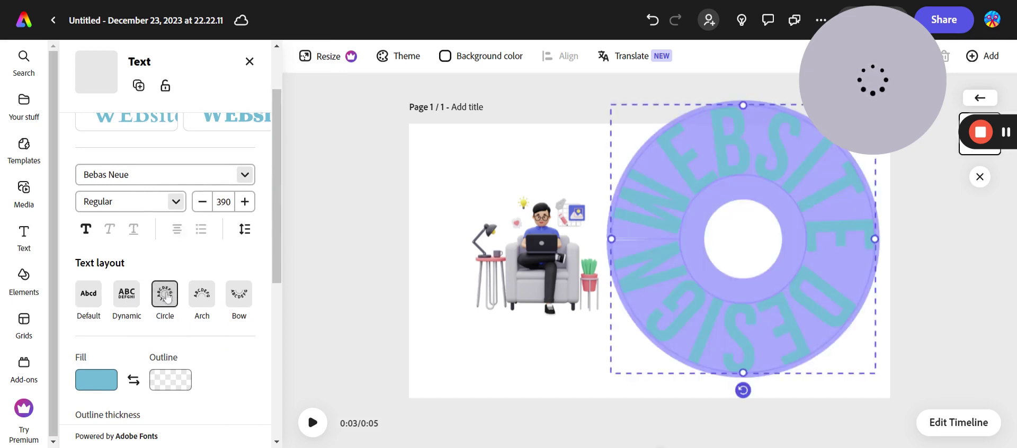
left_click(202, 293)
left_click(235, 294)
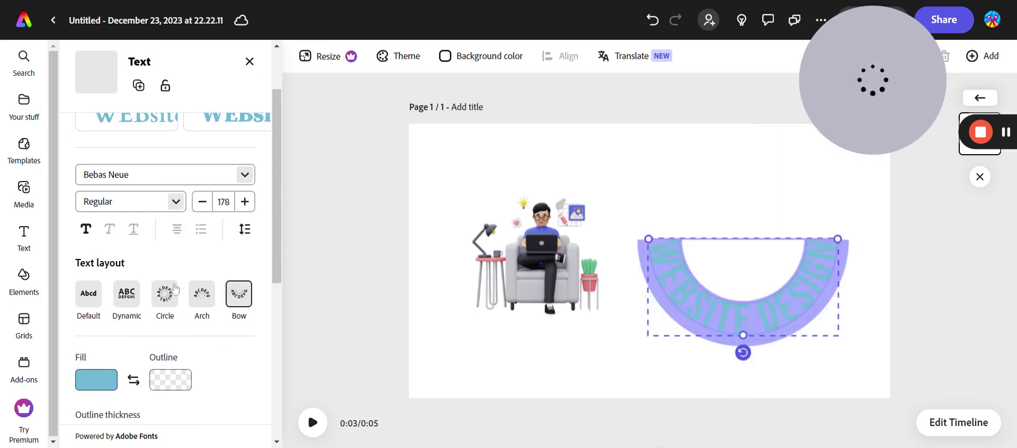
left_click(88, 294)
Examine the heading's outline thickness and opacity settings and its text effects, shadow, shape and animation options.
scroll(192, 363, "down", 2)
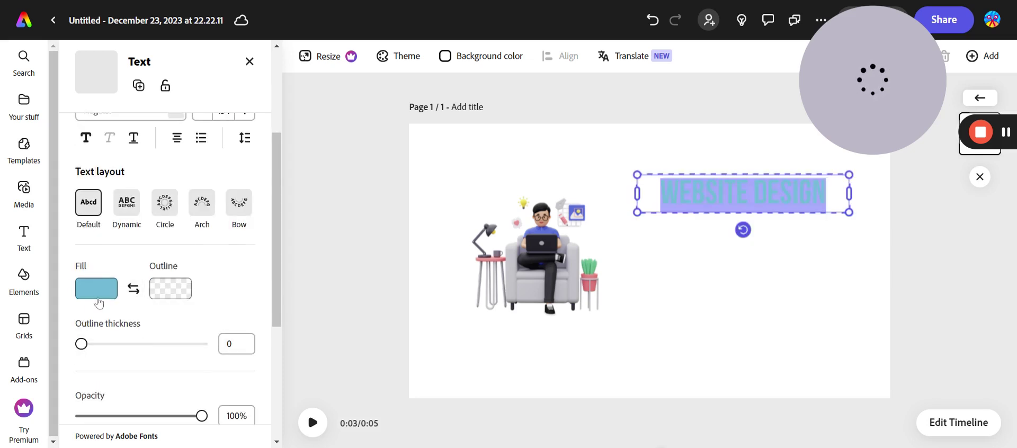
mouse_move(82, 343)
left_mouse_down()
mouse_move(161, 343)
mouse_move(79, 344)
left_mouse_up()
scroll(156, 360, "down", 3)
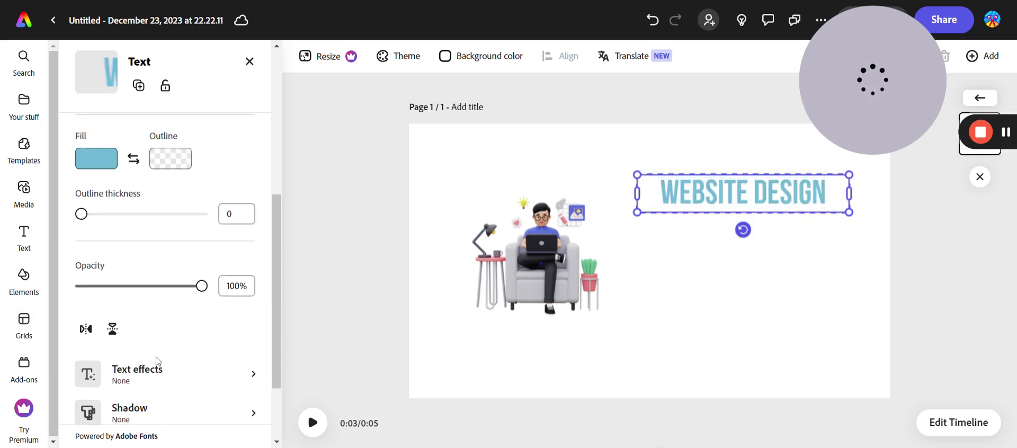
mouse_move(201, 280)
left_mouse_down()
mouse_move(82, 280)
mouse_move(212, 281)
left_mouse_up()
scroll(207, 328, "down", 2)
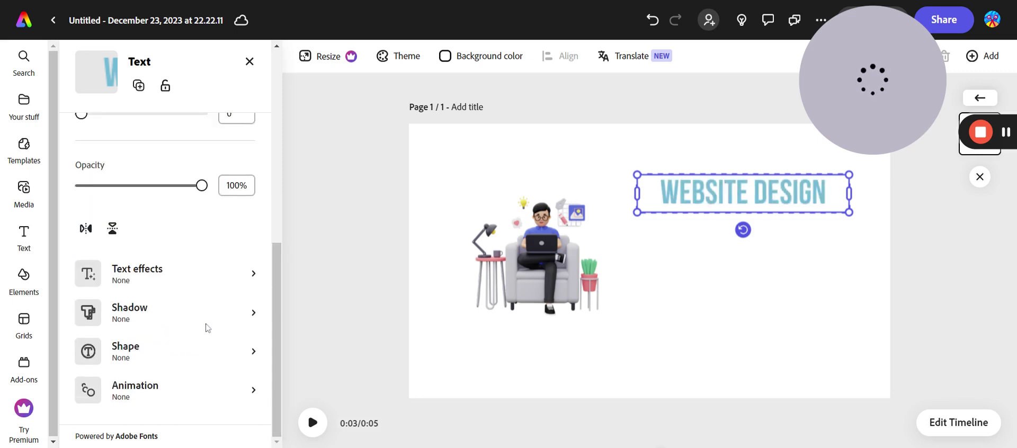
Try the Hazy, Glow, Classic, Custom and Lift shadows on the WEBSITE DESIGN heading and set the shadow back to None.
left_click(174, 323)
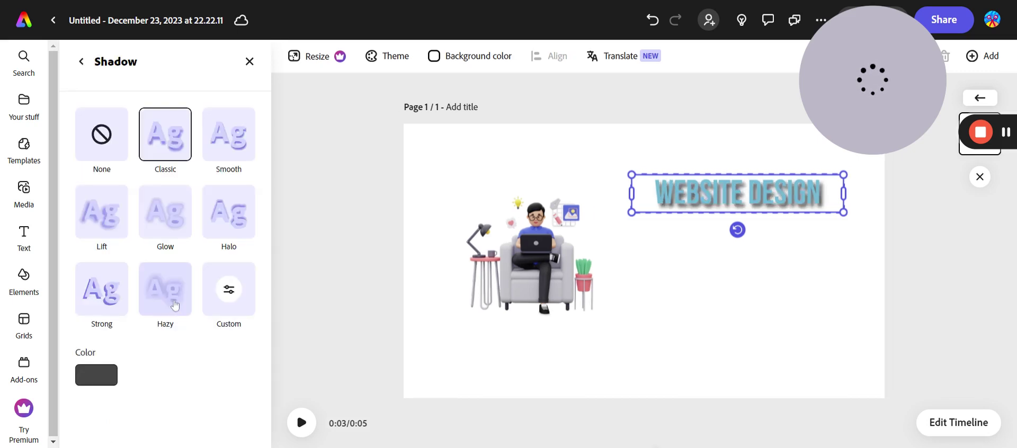
left_click(174, 305)
left_click(183, 210)
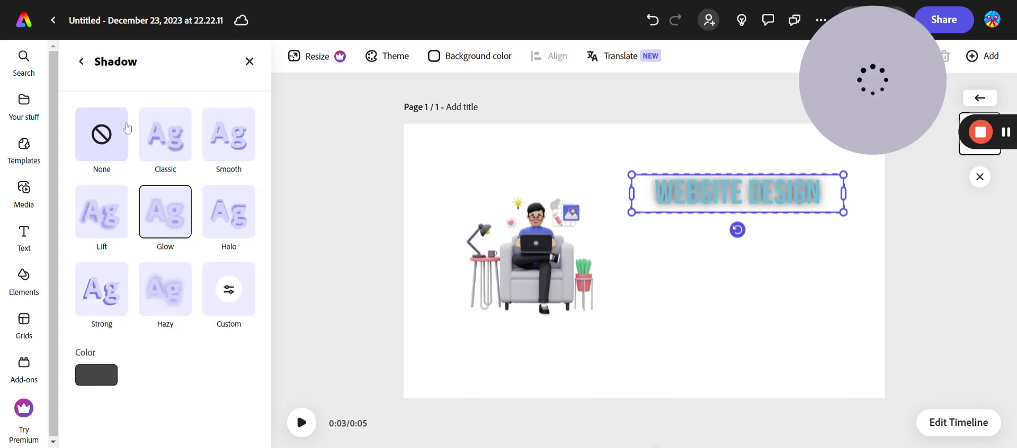
left_click(155, 127)
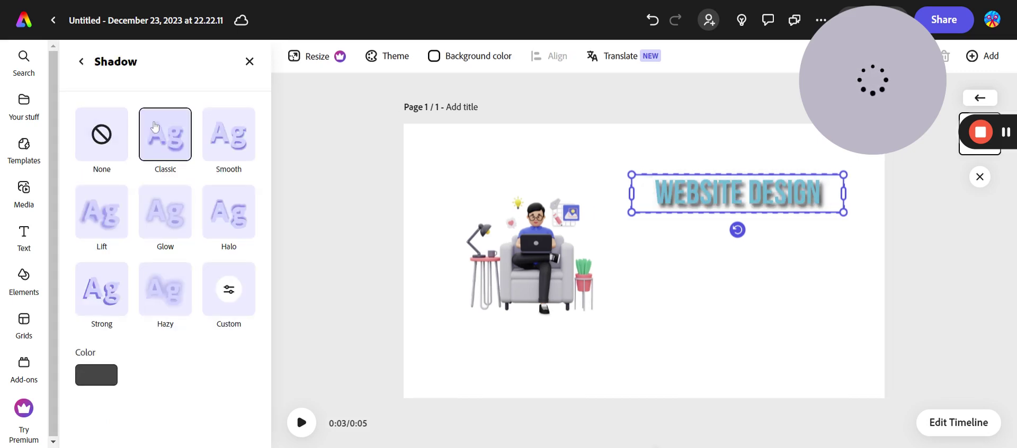
left_click(233, 303)
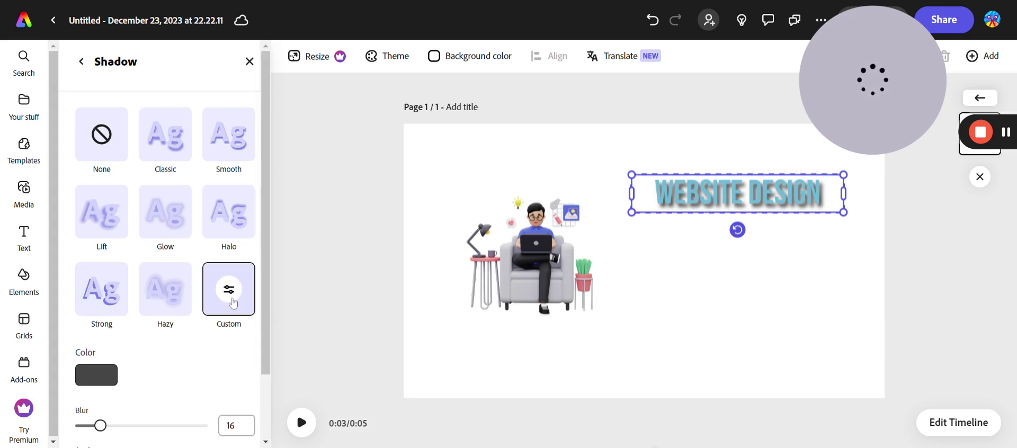
scroll(233, 335, "down", 2)
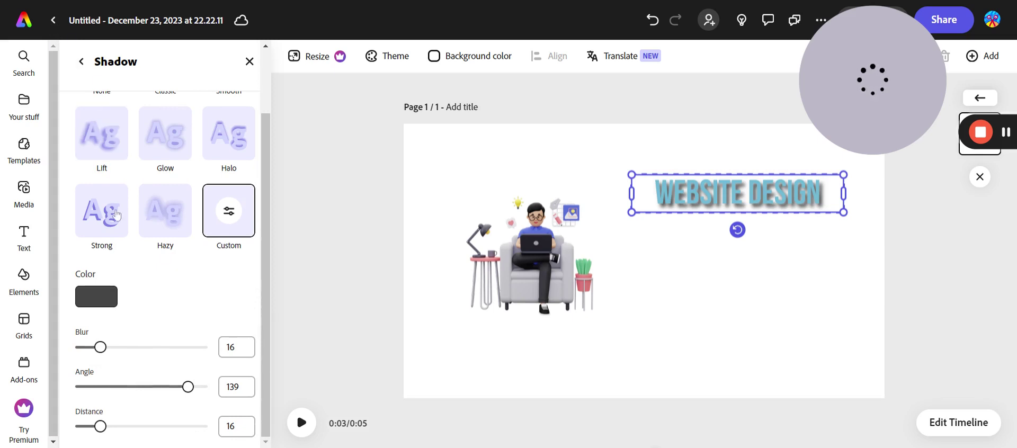
left_click(117, 165)
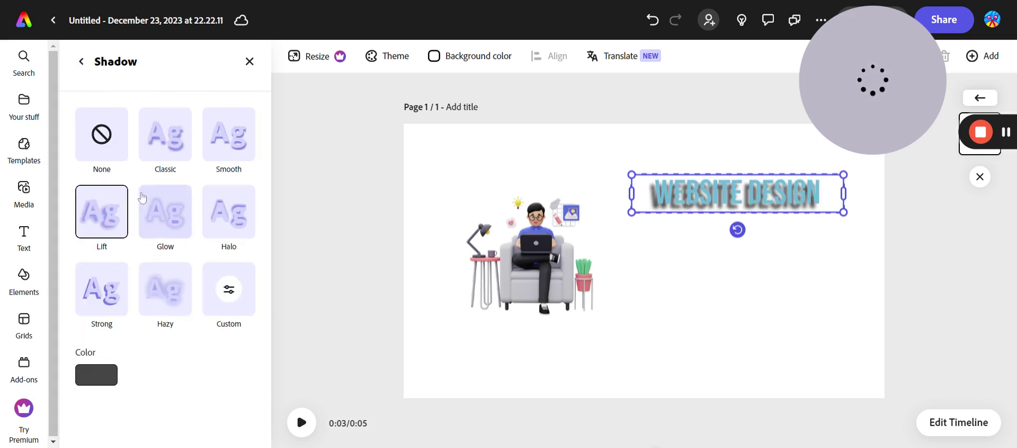
left_click(113, 127)
left_click(81, 62)
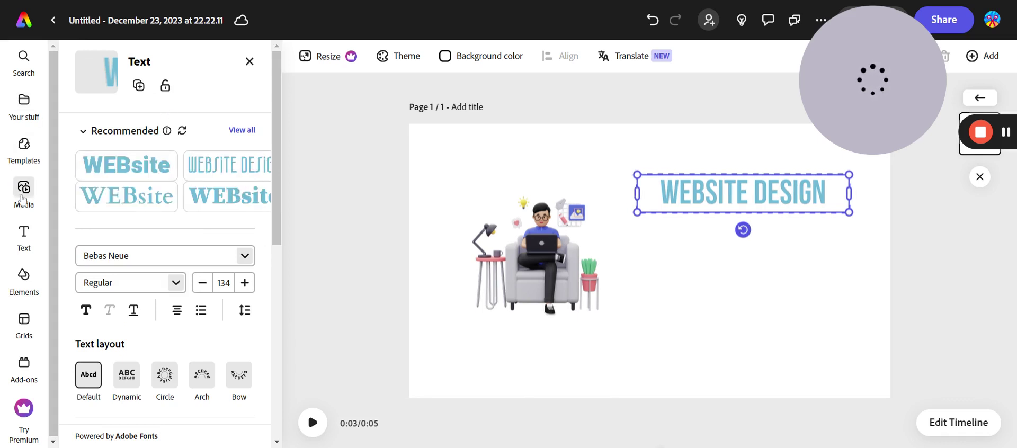
Search the stock photos for "shadow" and browse the results for a suitable shadow image.
left_click(22, 197)
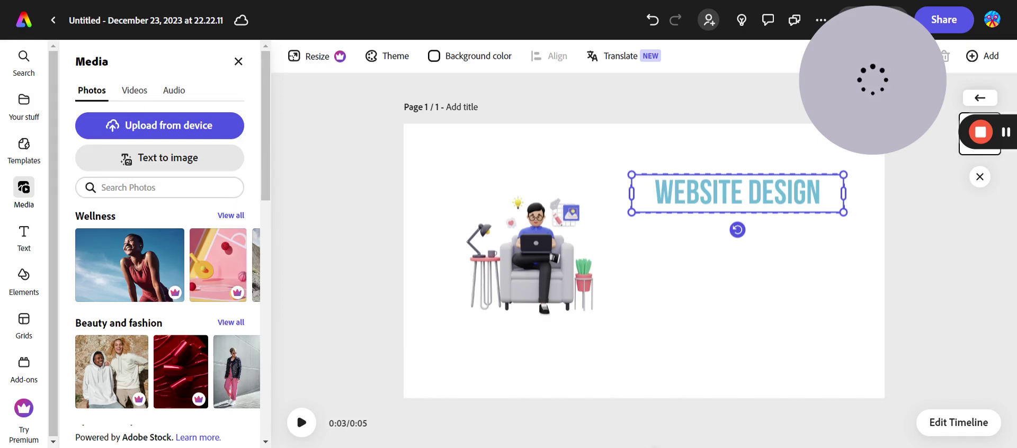
type("shadow")
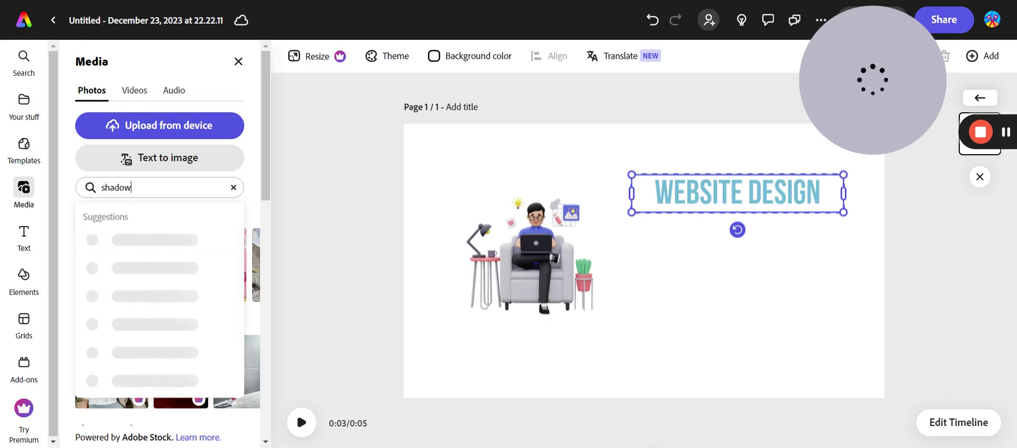
left_click(139, 242)
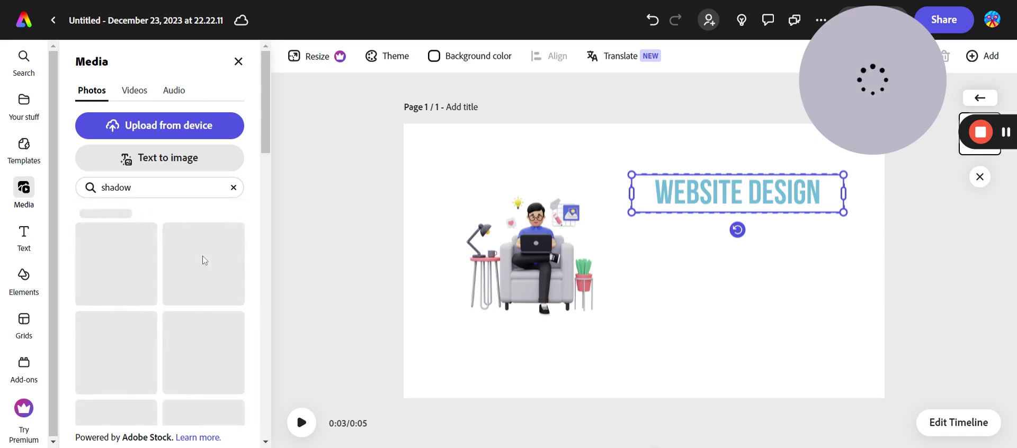
scroll(203, 260, "down", 5)
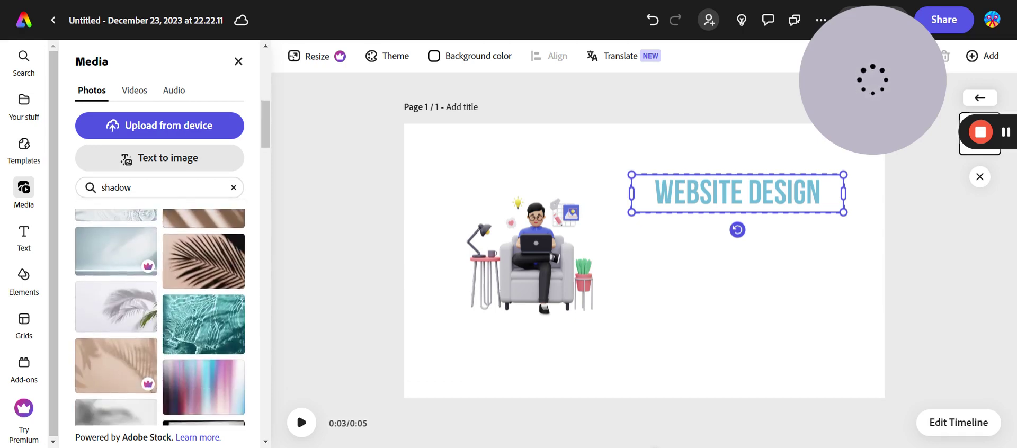
scroll(204, 259, "down", 10)
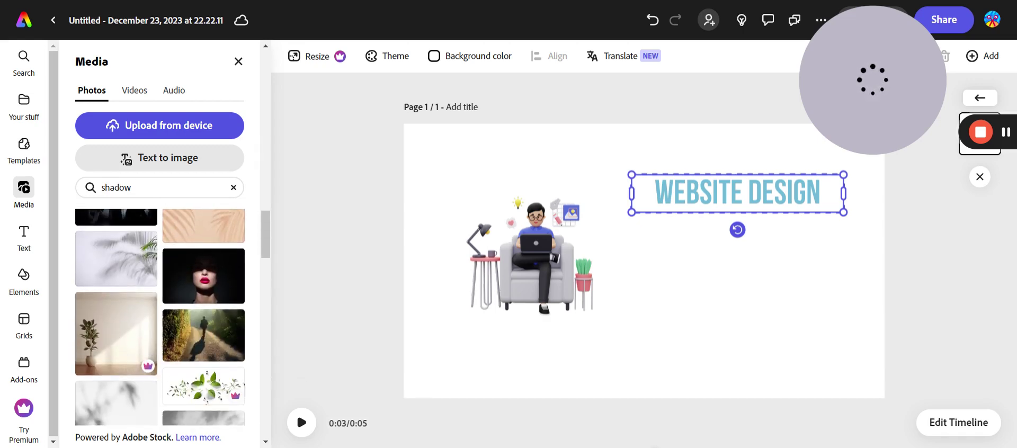
scroll(203, 317, "down", 10)
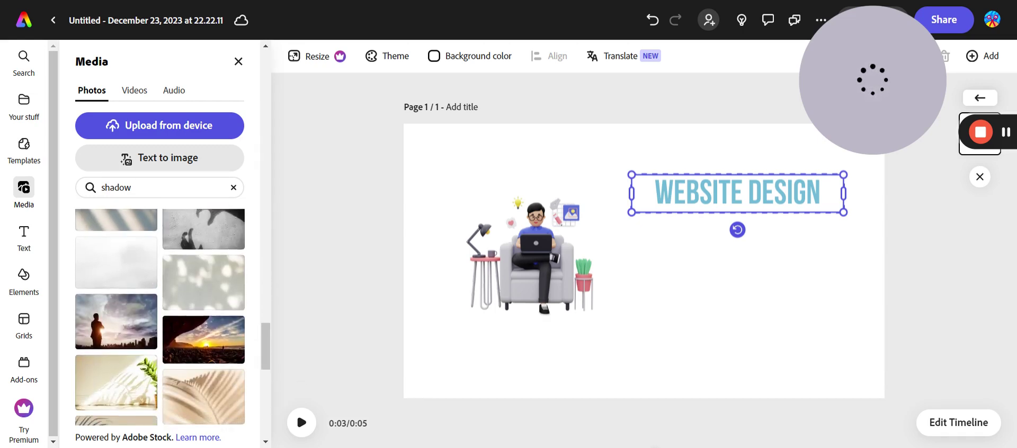
scroll(159, 318, "up", 8)
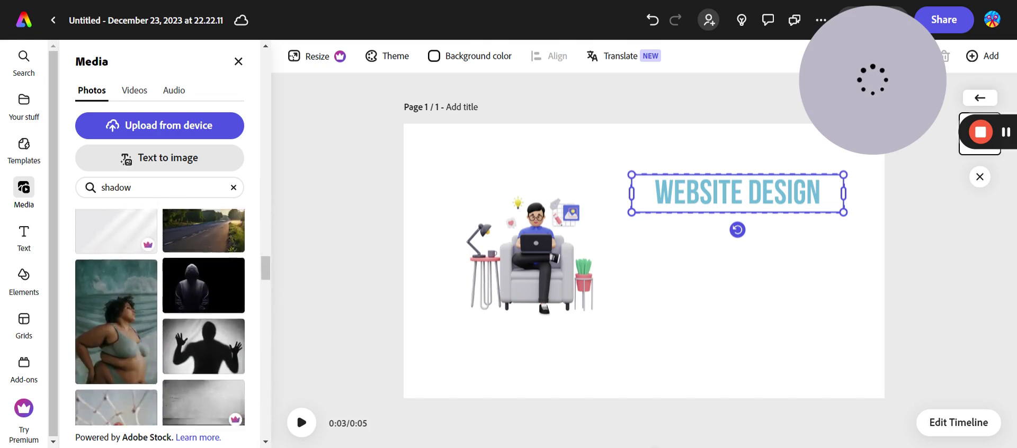
scroll(159, 318, "down", 6)
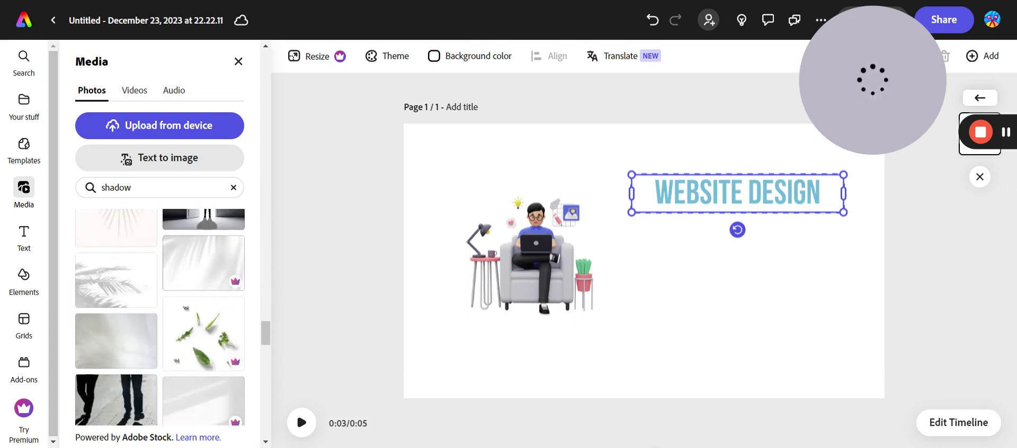
scroll(159, 318, "down", 5)
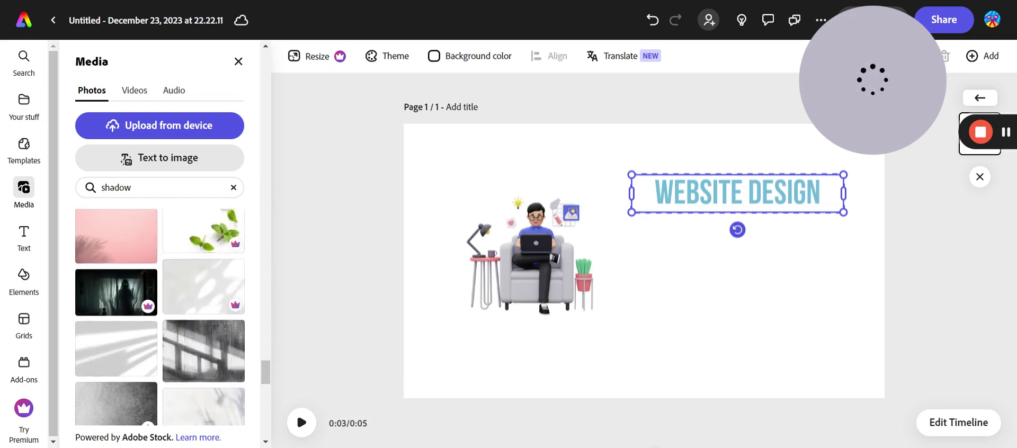
scroll(159, 317, "up", 8)
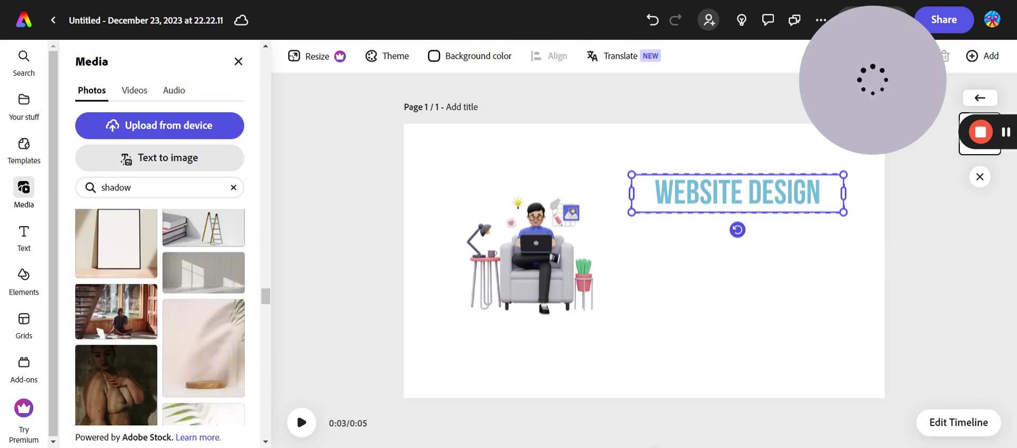
scroll(159, 317, "down", 1)
Search the stock photos for "dark shadow", look through the results and clear the search.
left_click(159, 187)
key("ctrl+a")
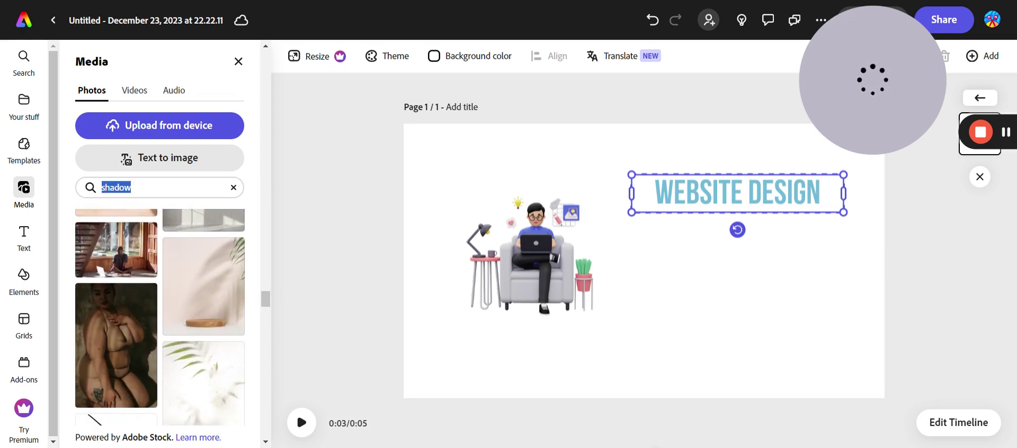
type("dark shad")
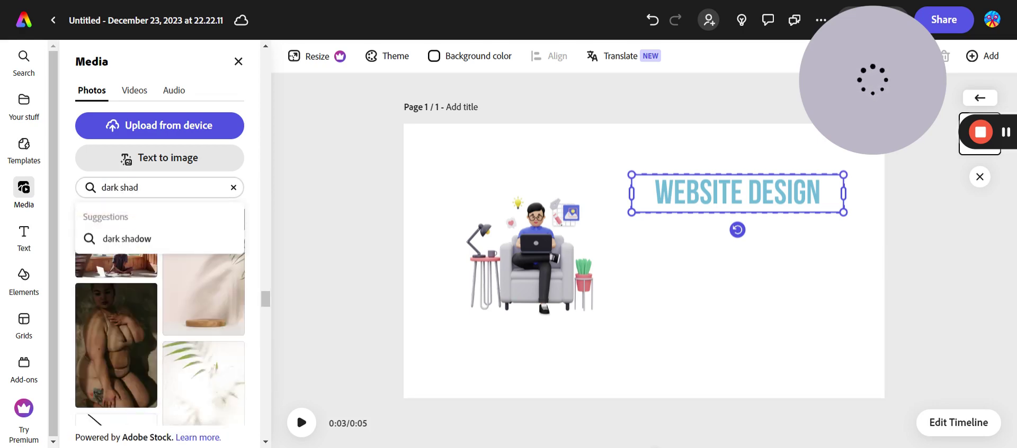
type("ow")
key("Return")
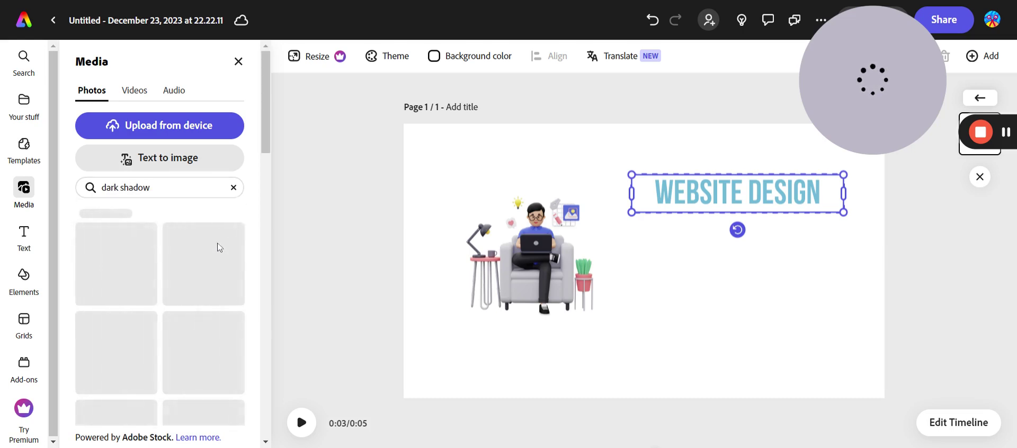
scroll(217, 247, "down", 5)
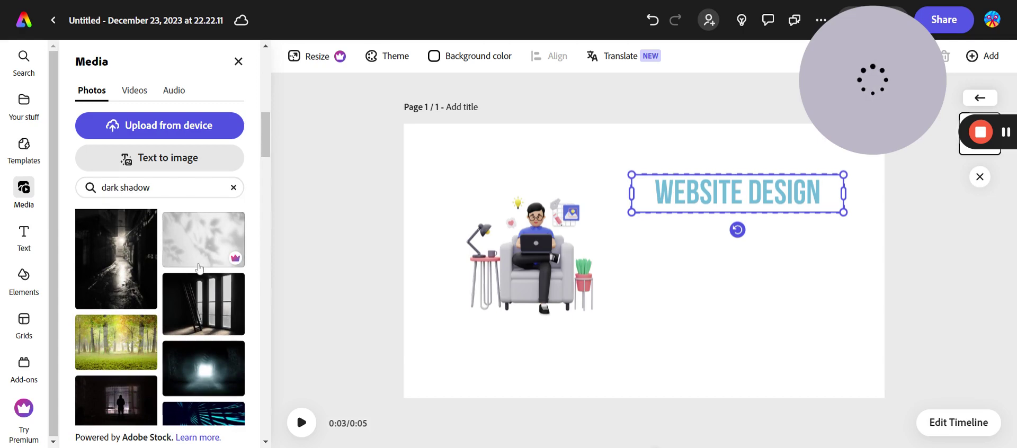
scroll(200, 269, "down", 3)
scroll(200, 269, "down", 10)
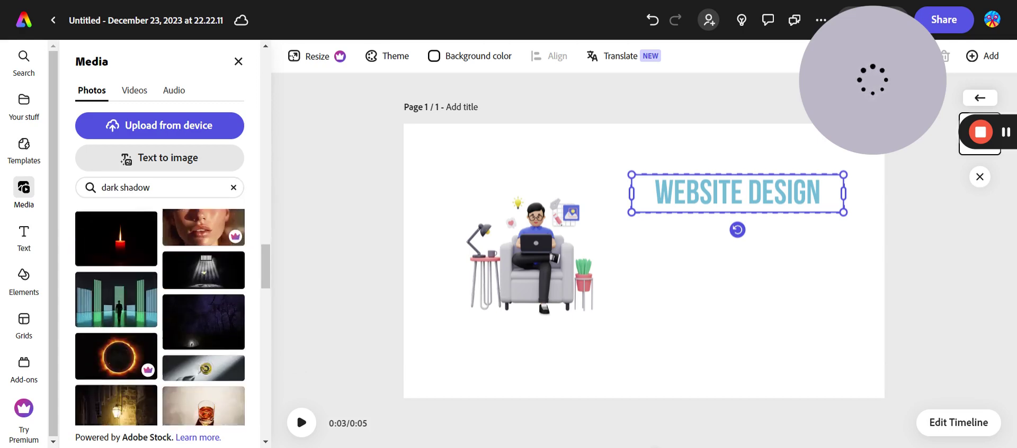
scroll(199, 269, "down", 8)
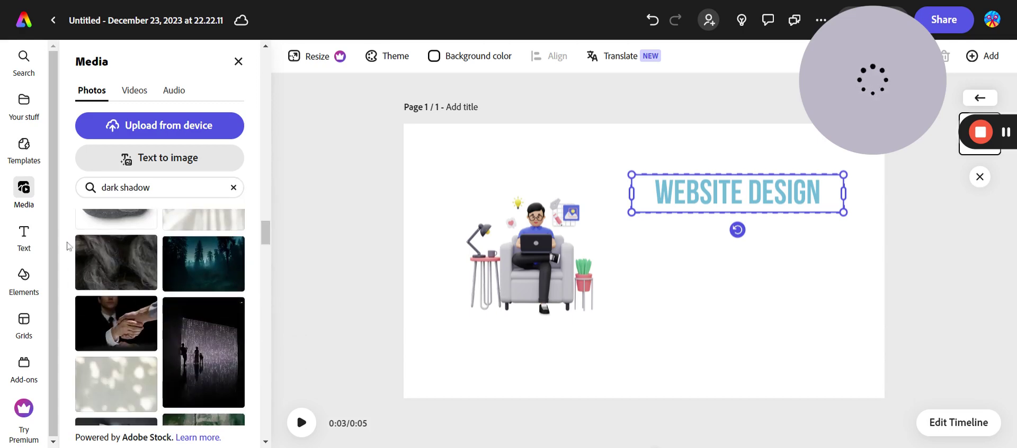
left_click(233, 187)
Search the design assets for "dark shadow" and browse the shadow graphics.
left_click(23, 277)
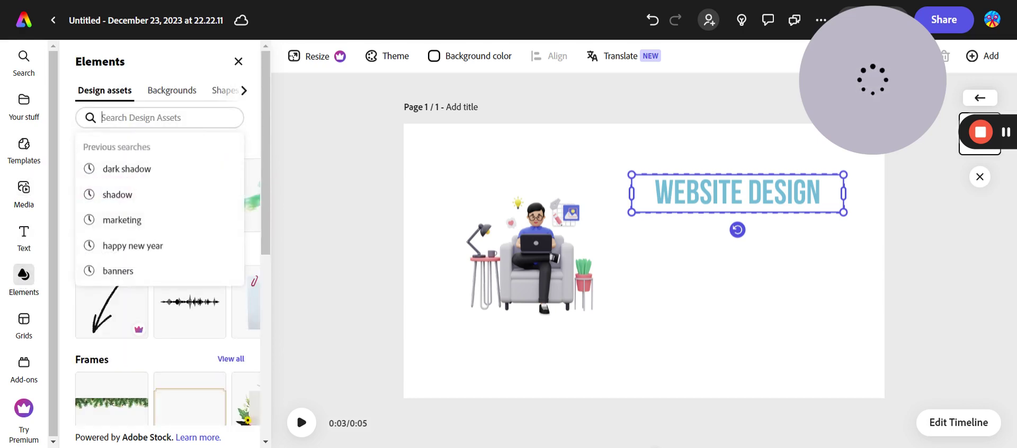
left_click(154, 173)
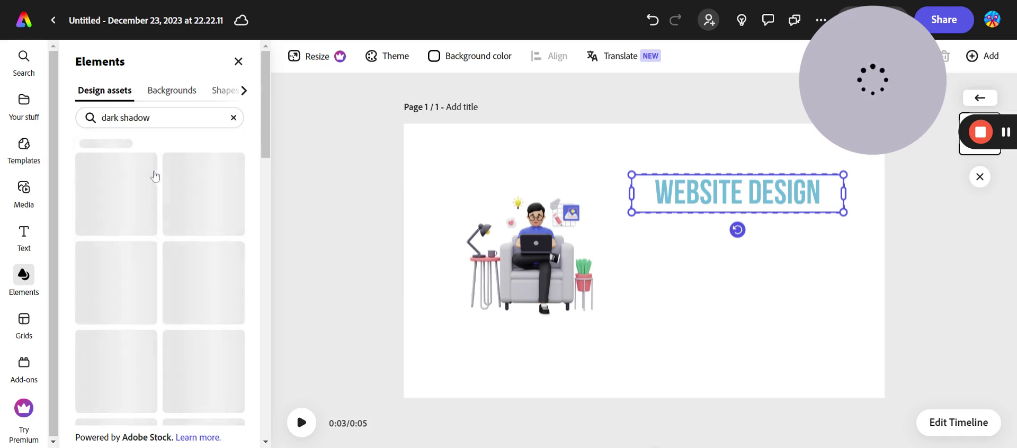
scroll(229, 220, "down", 5)
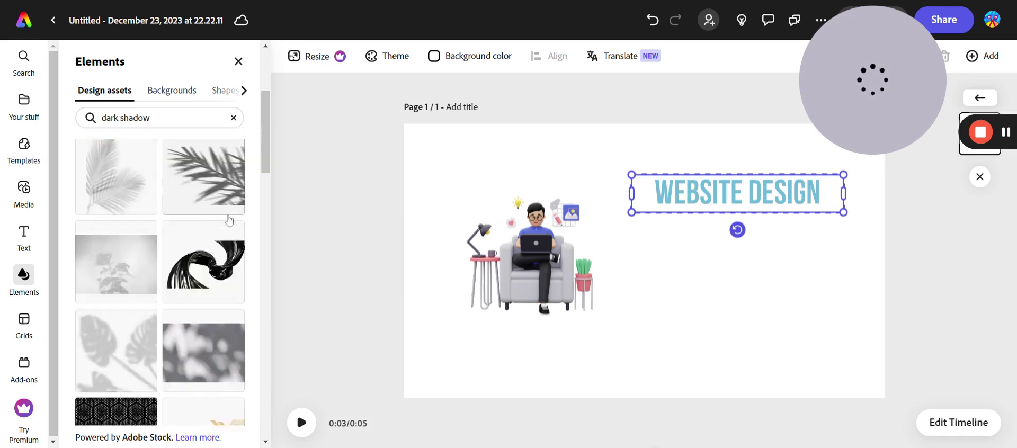
scroll(229, 220, "down", 5)
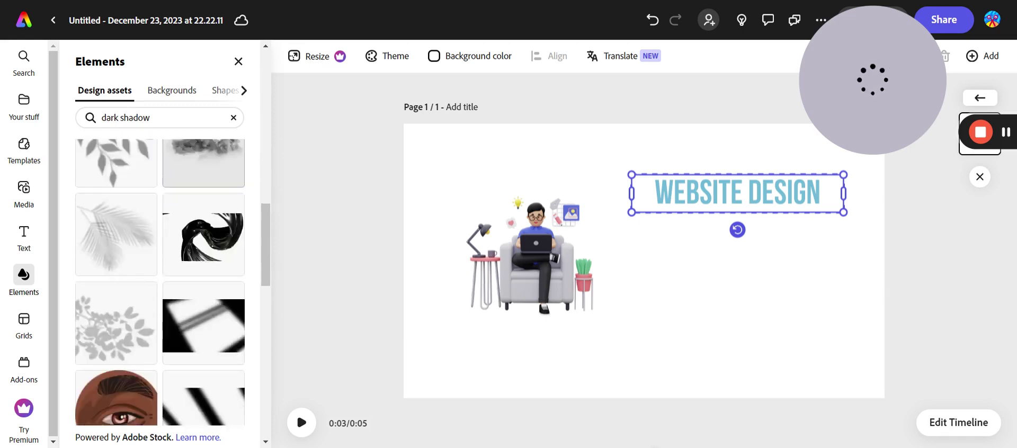
scroll(229, 220, "down", 3)
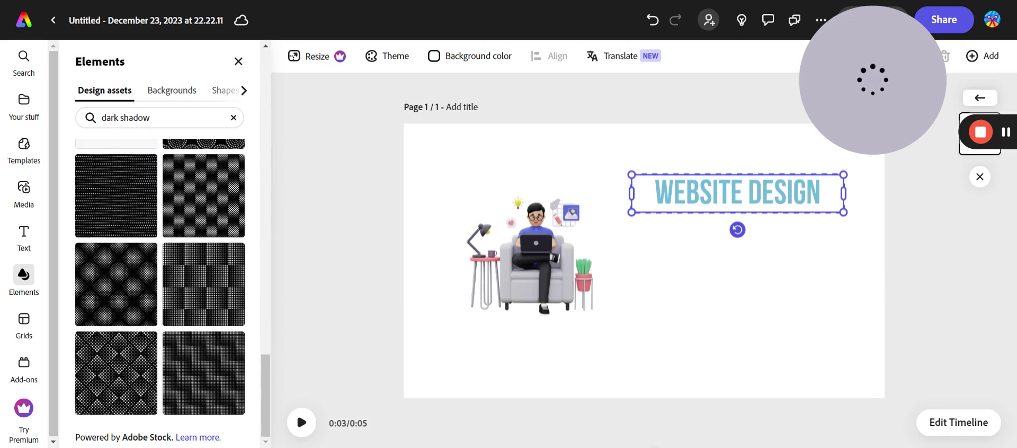
Generate a Square (1:1) text-to-image picture on the page from the prompt "create a blur shadow in dark".
left_click(24, 189)
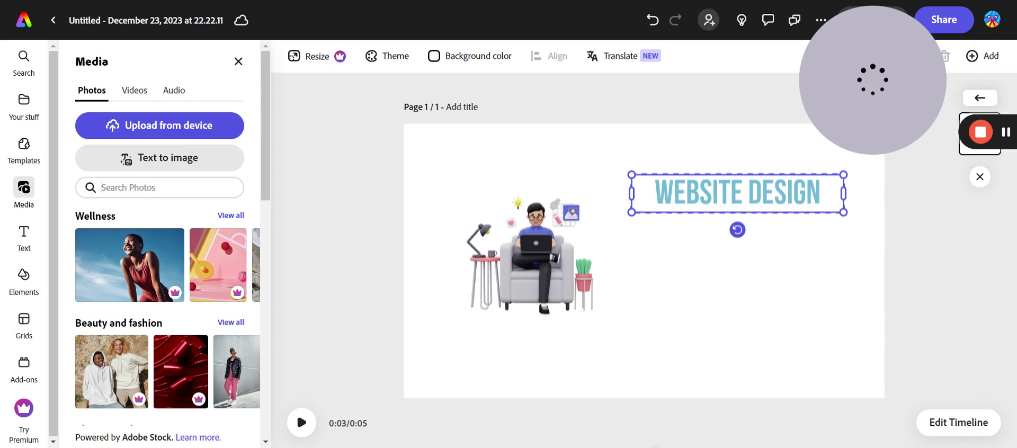
left_click(101, 188)
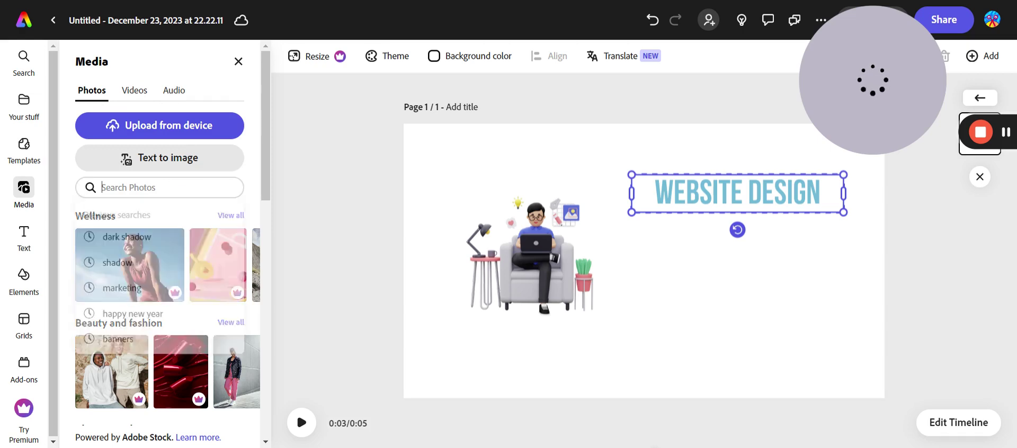
left_click(194, 169)
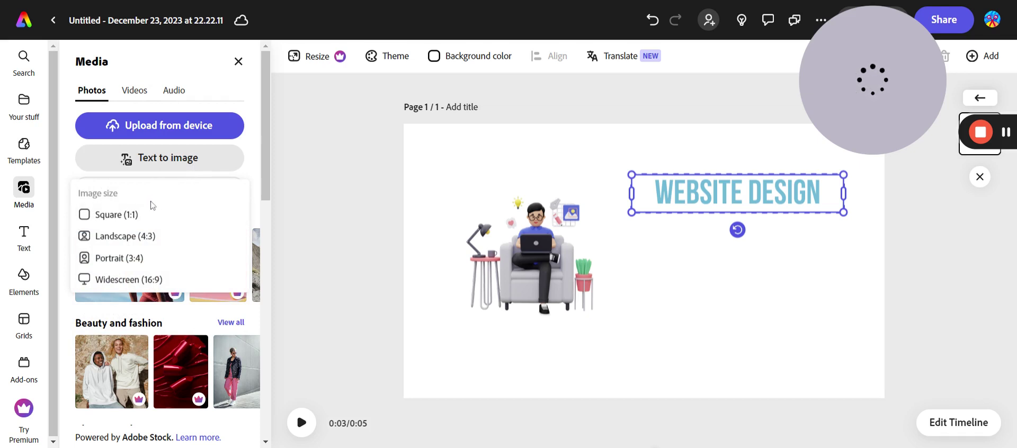
left_click(200, 161)
left_click(198, 158)
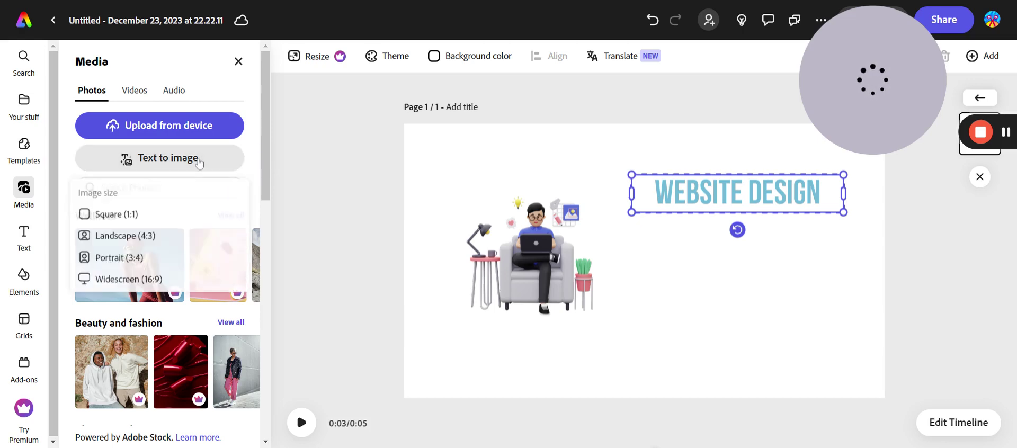
left_click(162, 218)
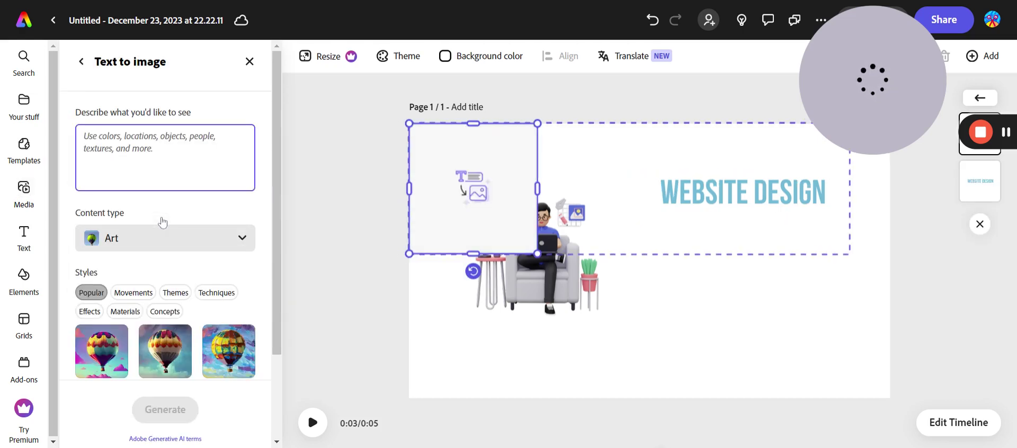
type("create a blur shadow in dark")
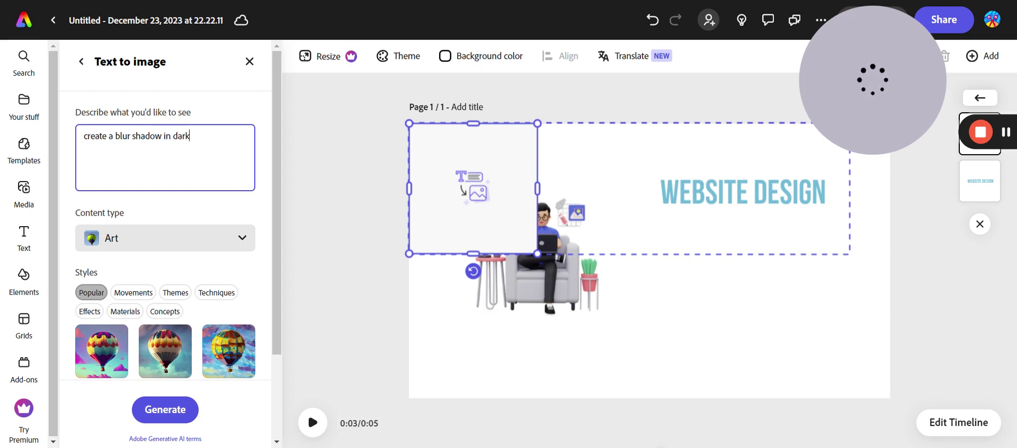
key("Return")
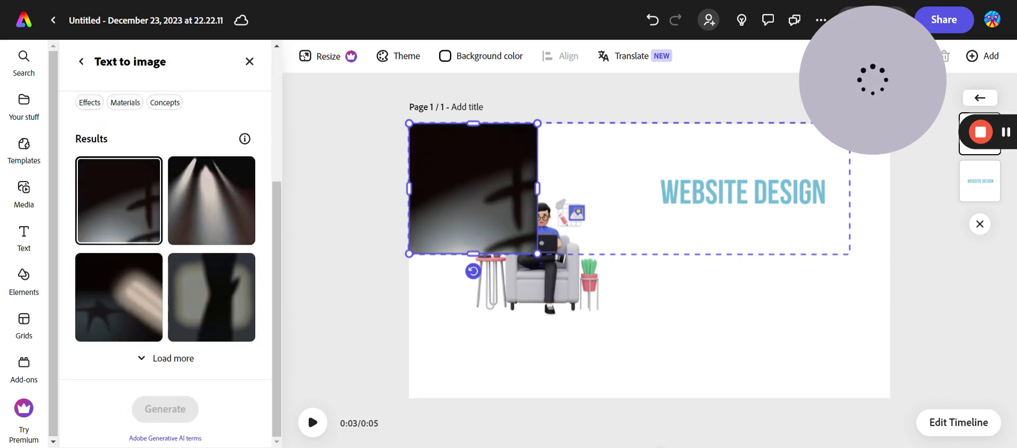
Undo the placement of the generated dark shadow image on the page.
key("ctrl+z")
key("ctrl+z")
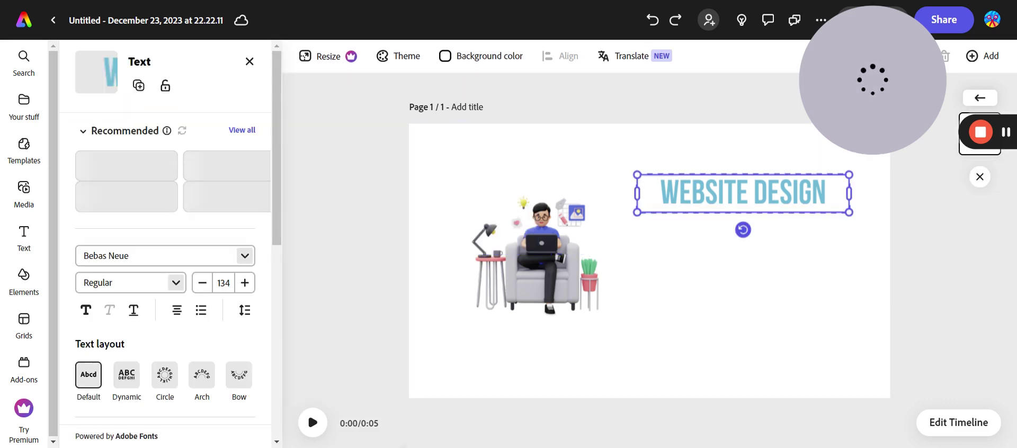
Search the stock photos for "shapes" and browse the results for a usable shadow image.
left_click(24, 190)
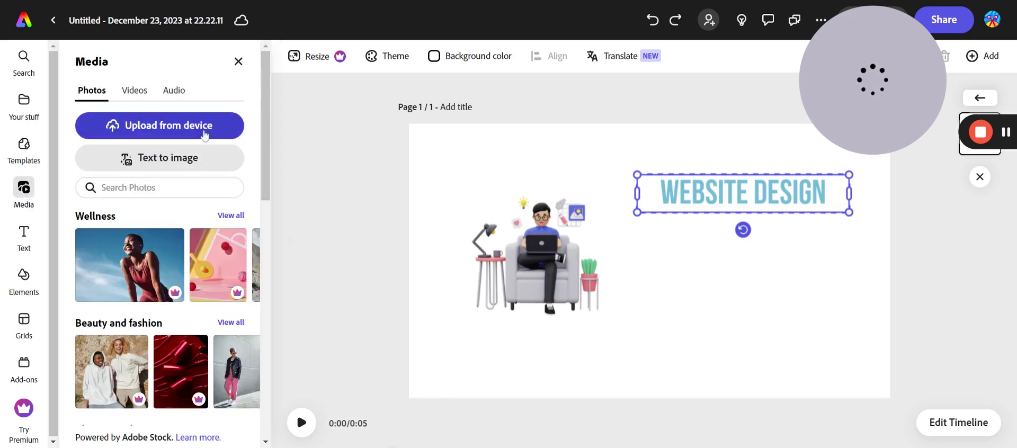
type("sh")
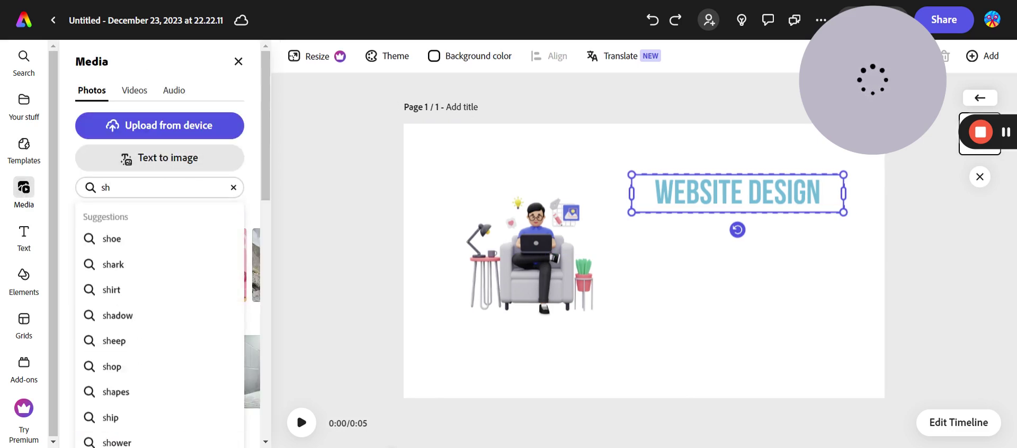
key("BackSpace")
type("hape")
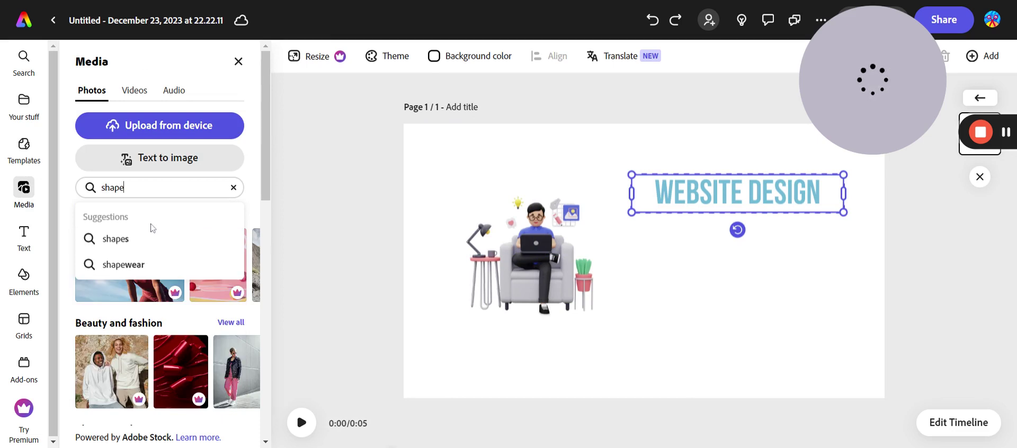
left_click(141, 241)
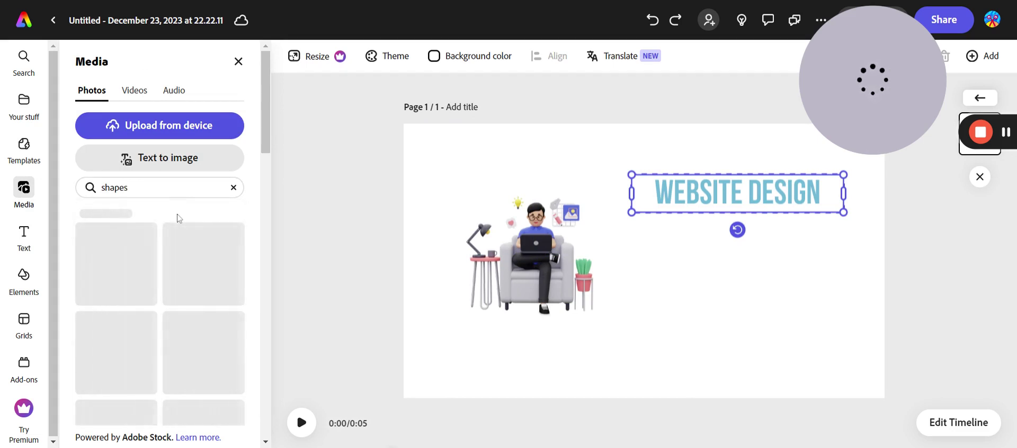
scroll(186, 248, "down", 5)
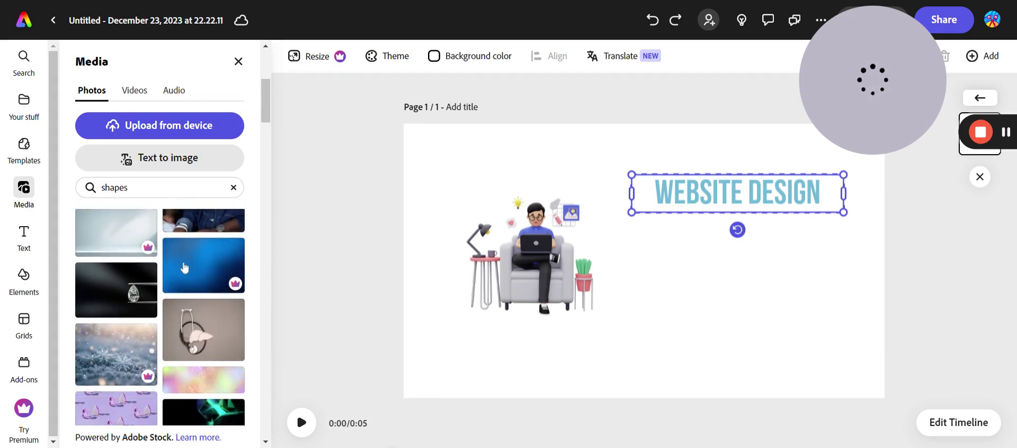
scroll(191, 278, "down", 10)
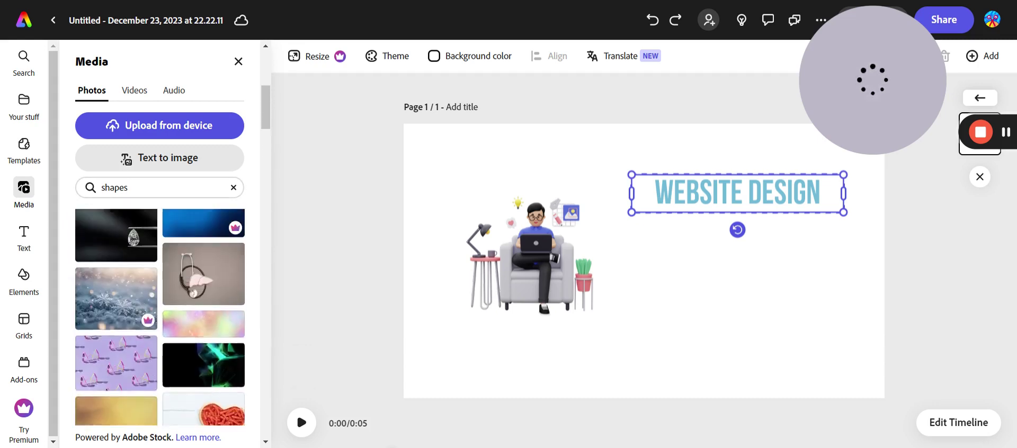
Search the stock photos for "shadows" and look through the results for a suitable dark shadow.
left_click(114, 188)
type("sha")
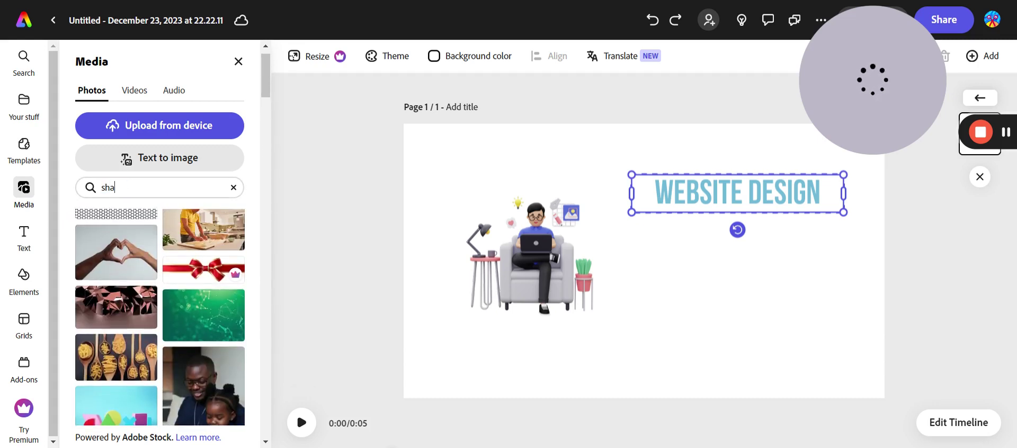
type("dows")
key("Return")
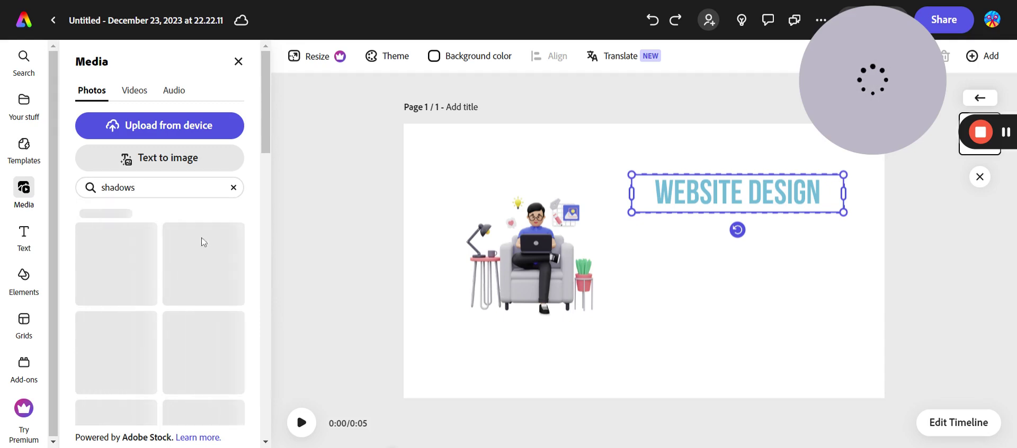
scroll(204, 240, "down", 10)
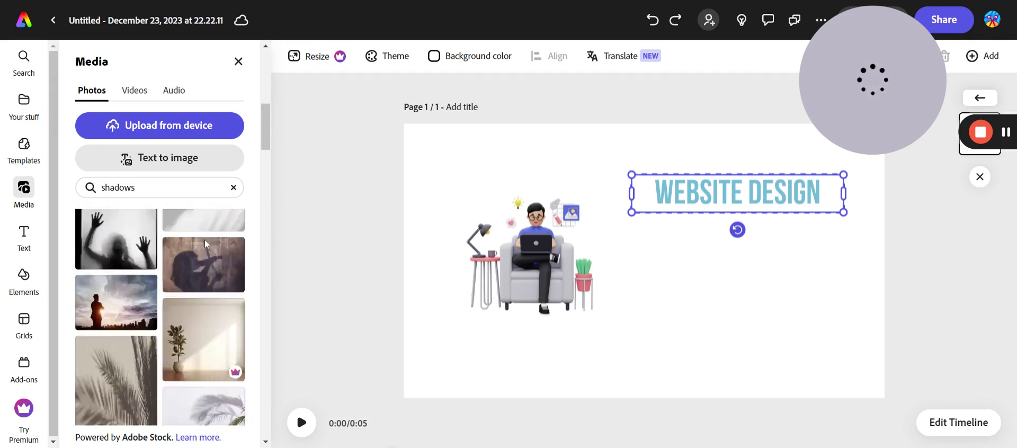
scroll(204, 239, "down", 10)
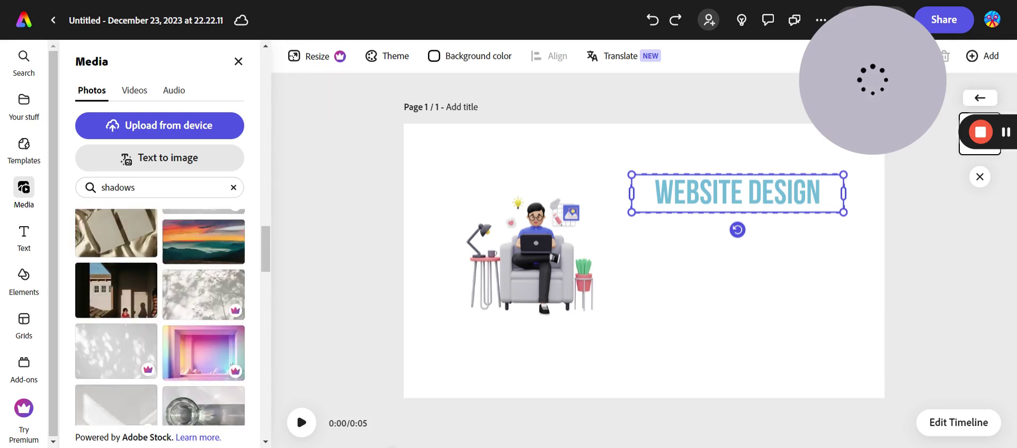
scroll(160, 316, "down", 10)
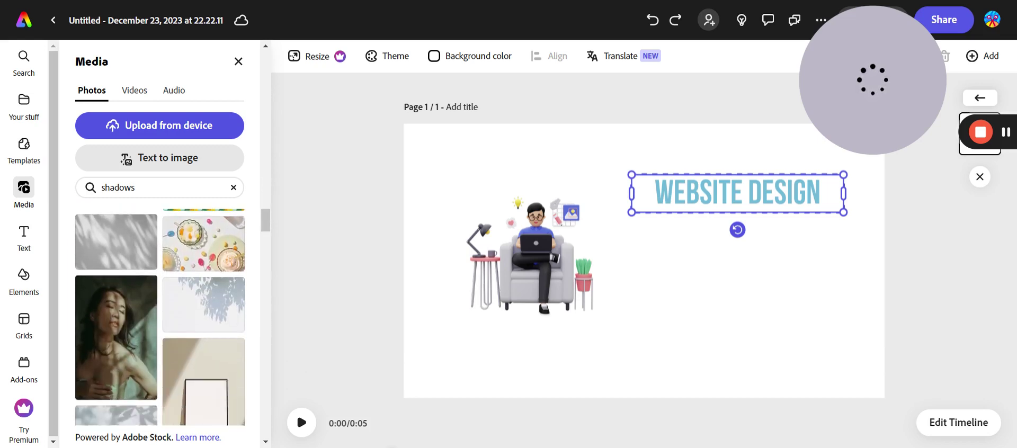
scroll(160, 317, "down", 10)
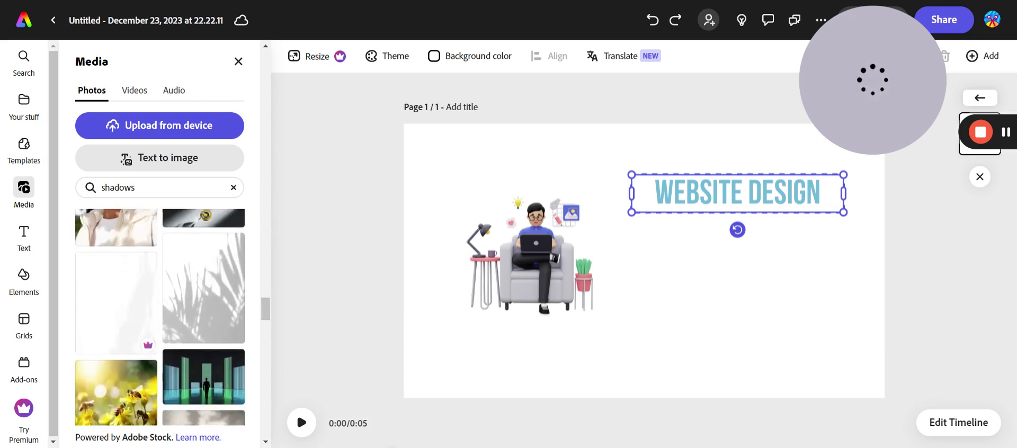
scroll(160, 317, "down", 1)
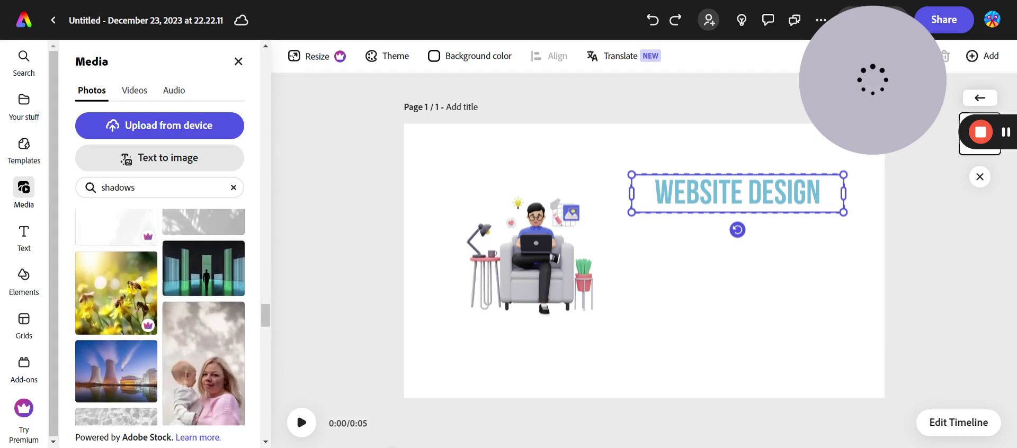
scroll(160, 316, "down", 10)
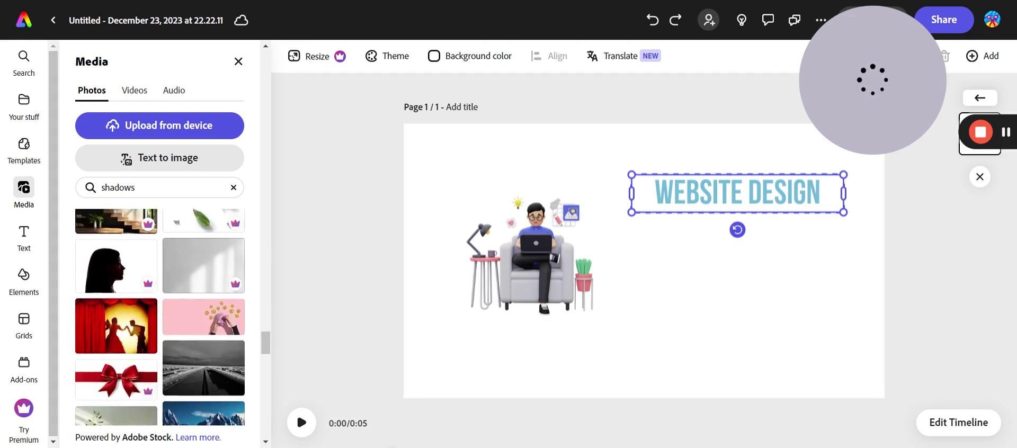
scroll(160, 316, "up", 10)
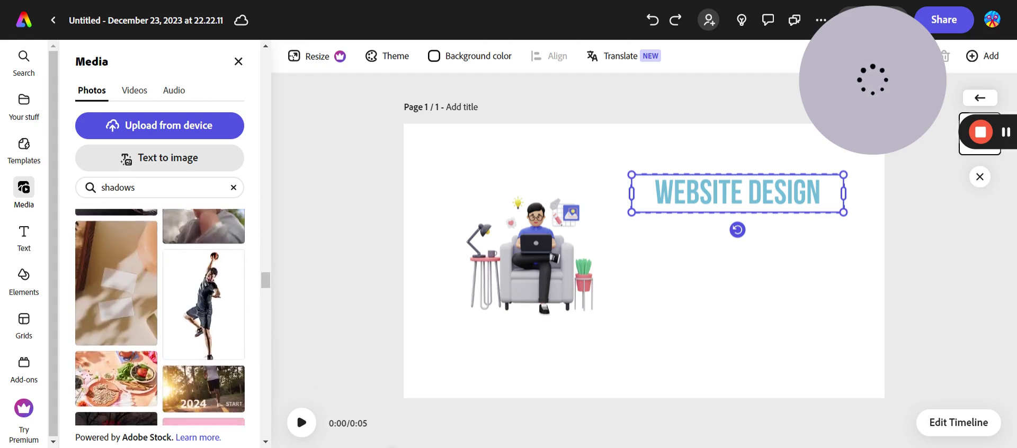
scroll(135, 256, "down", 3)
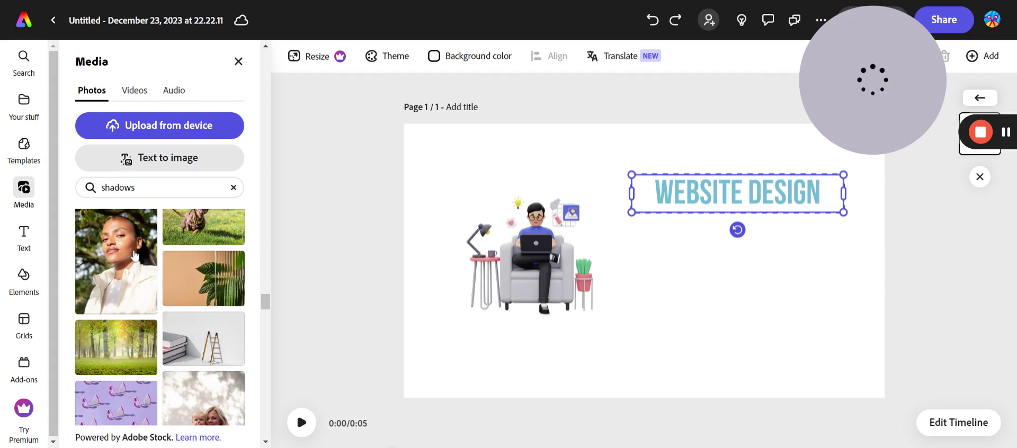
scroll(153, 305, "down", 4)
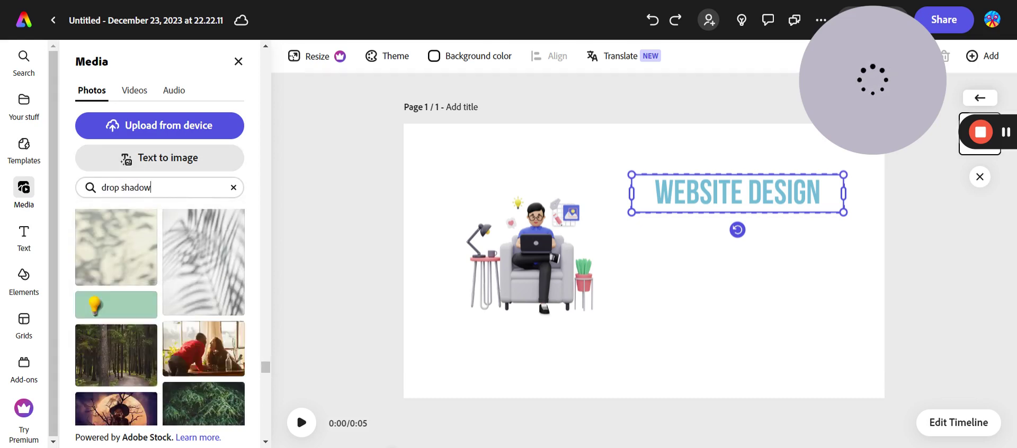
Search the stock photos for "drop shadow" and browse the results for a suitable image.
key("Return")
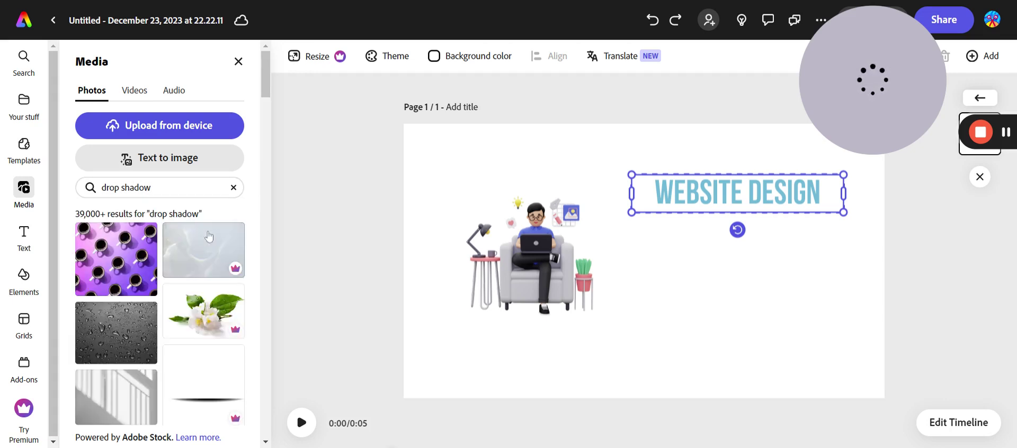
scroll(214, 319, "down", 2)
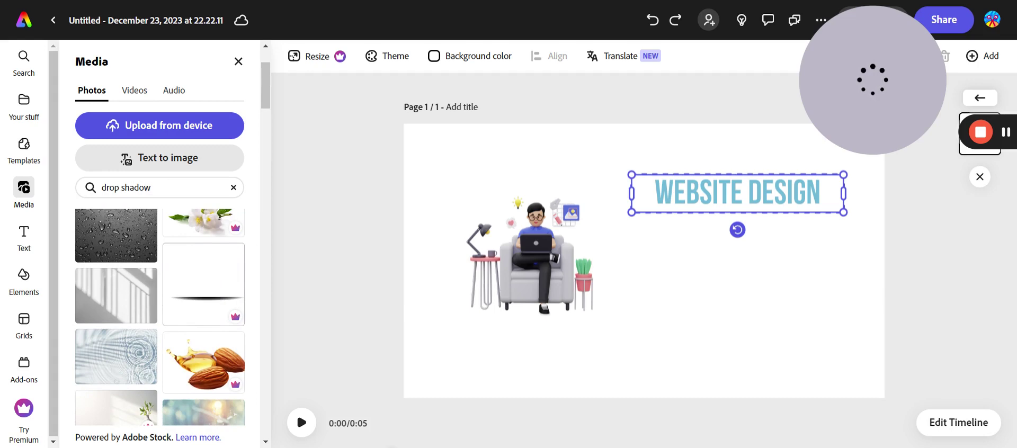
scroll(158, 318, "down", 4)
scroll(159, 317, "down", 6)
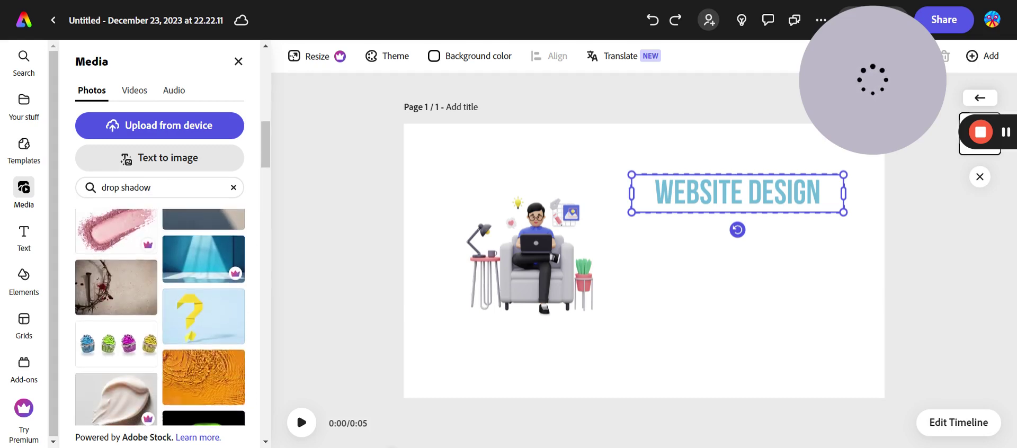
scroll(159, 318, "down", 3)
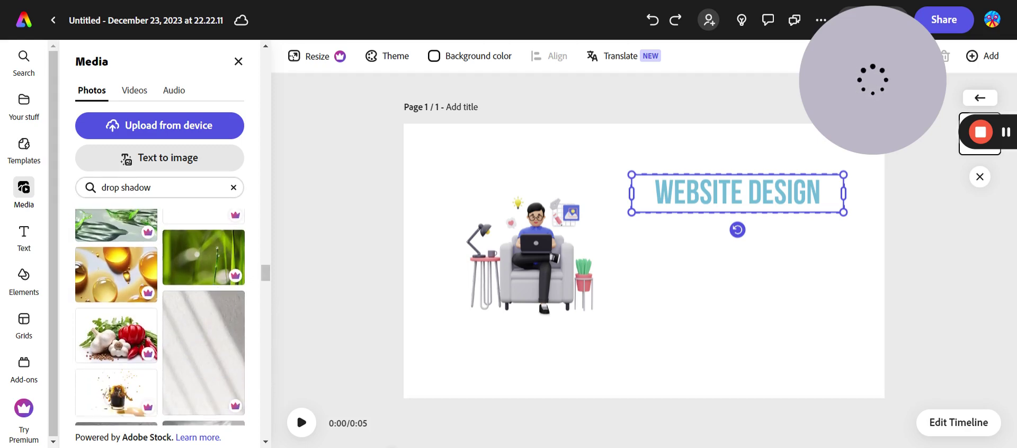
Narrow the photo search to "drop shadow free" and look through the results.
key("Return")
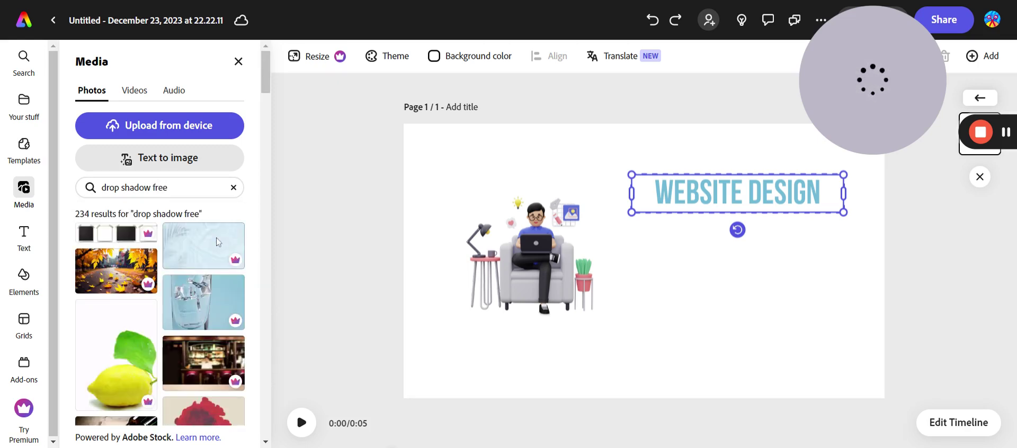
scroll(217, 242, "down", 10)
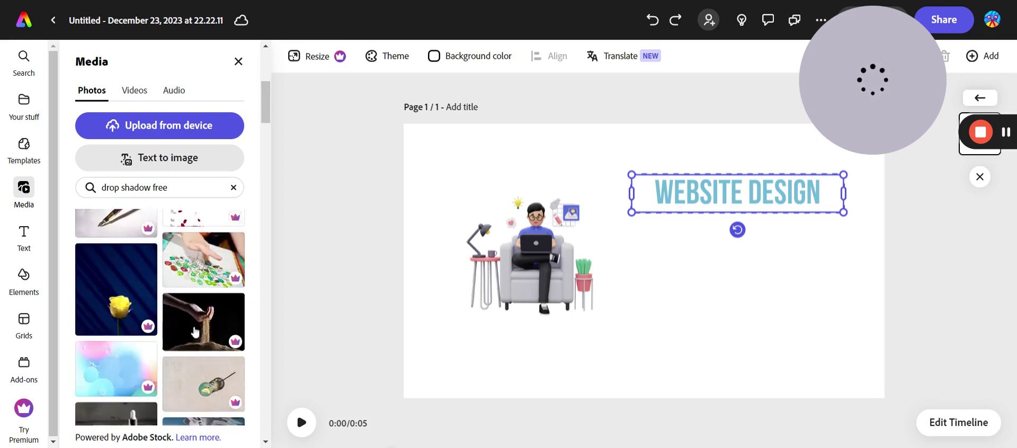
scroll(195, 332, "down", 5)
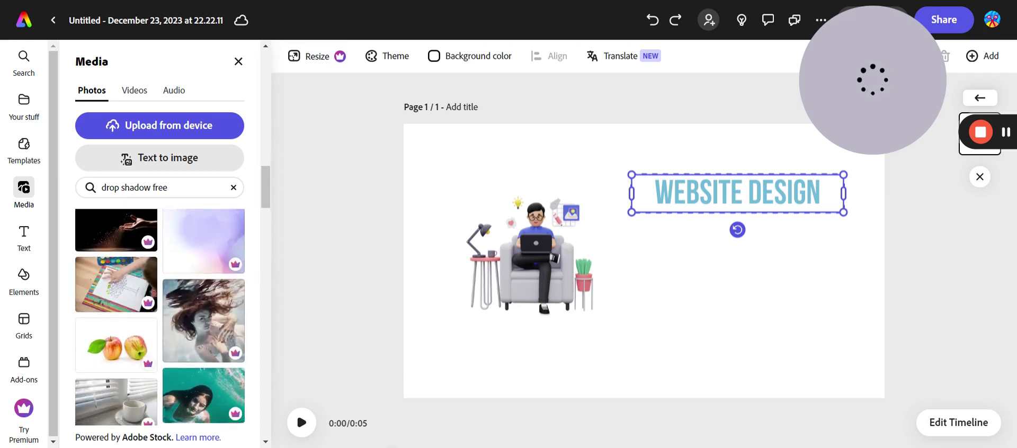
scroll(201, 245, "up", 12)
Change the photo search to "drop shadows" and browse the results for a plain shadow.
left_click(167, 187)
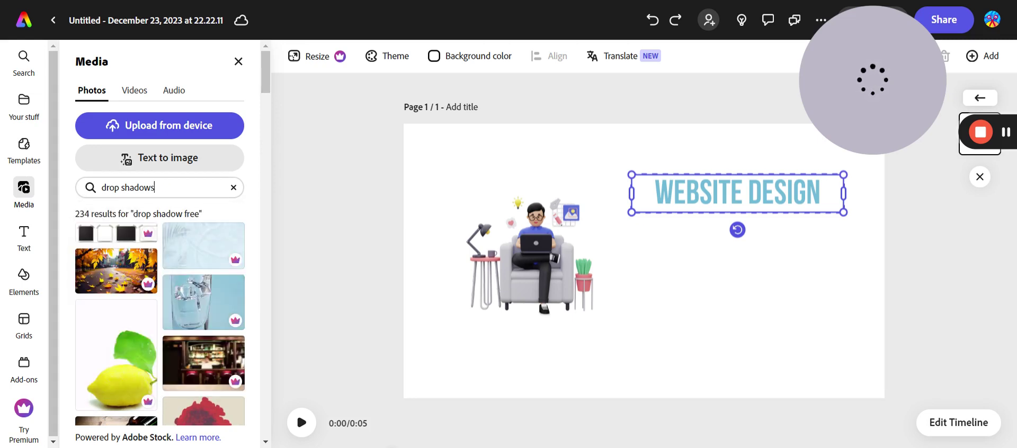
key("Return")
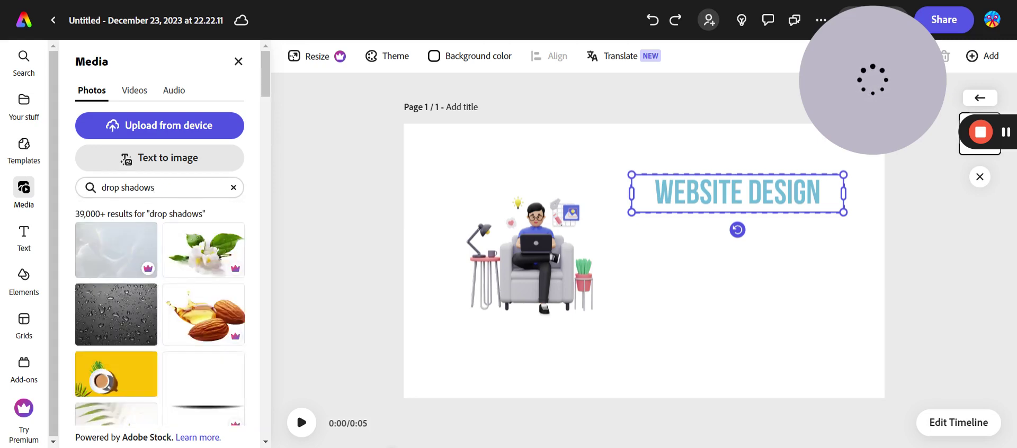
scroll(212, 263, "down", 10)
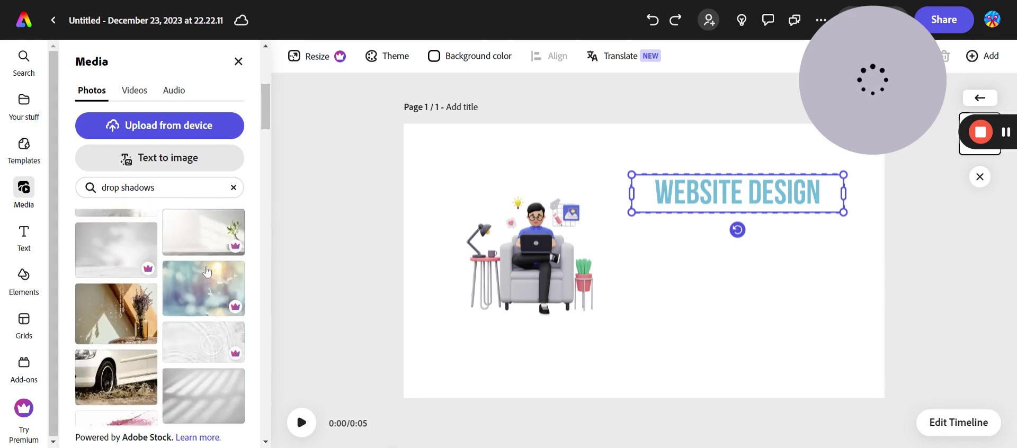
scroll(207, 271, "down", 5)
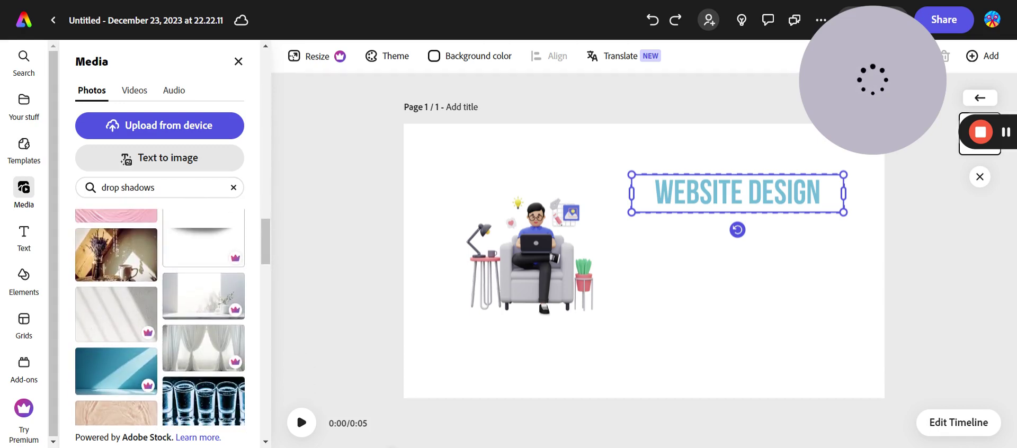
scroll(159, 318, "down", 2)
scroll(158, 317, "down", 10)
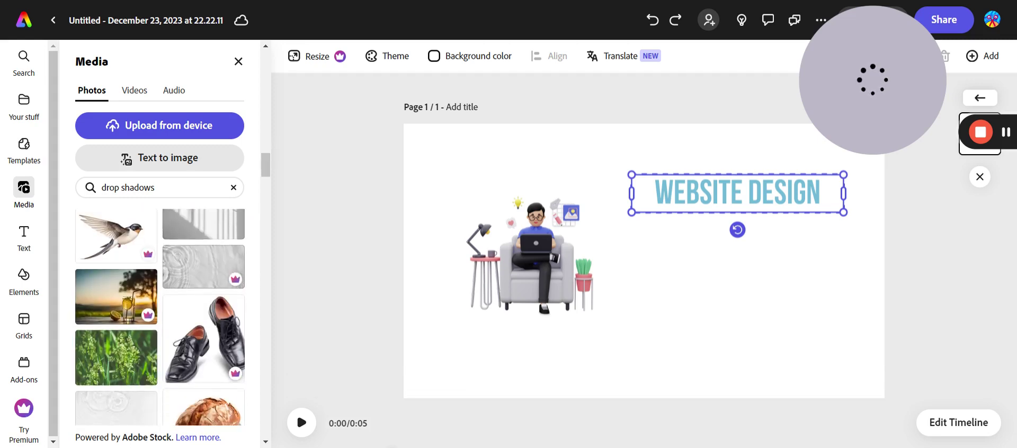
scroll(159, 318, "down", 2)
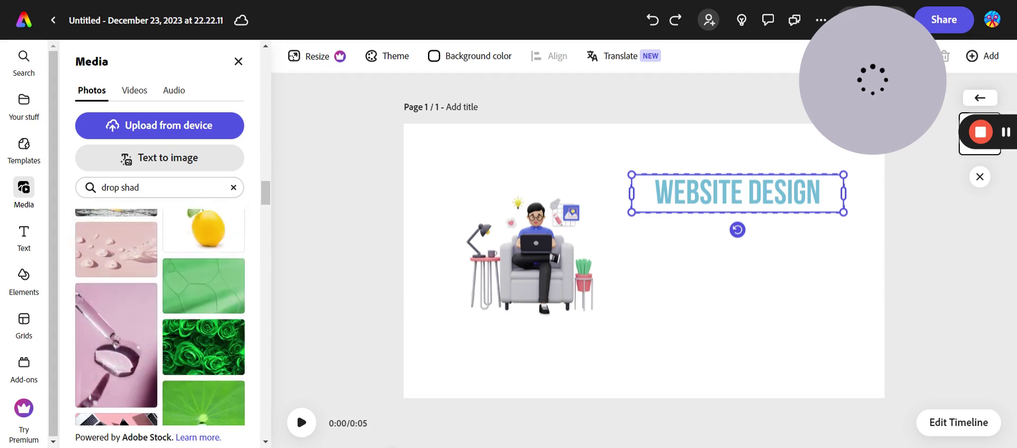
Replace the photo search term with "drop shadow" and run the search again.
key("BackSpace")
key("BackSpace")
key("BackSpace")
key("BackSpace")
key("BackSpace")
key("BackSpace")
key("BackSpace")
key("BackSpace")
key("BackSpace")
key("BackSpace")
key("BackSpace")
key("BackSpace")
type("dr")
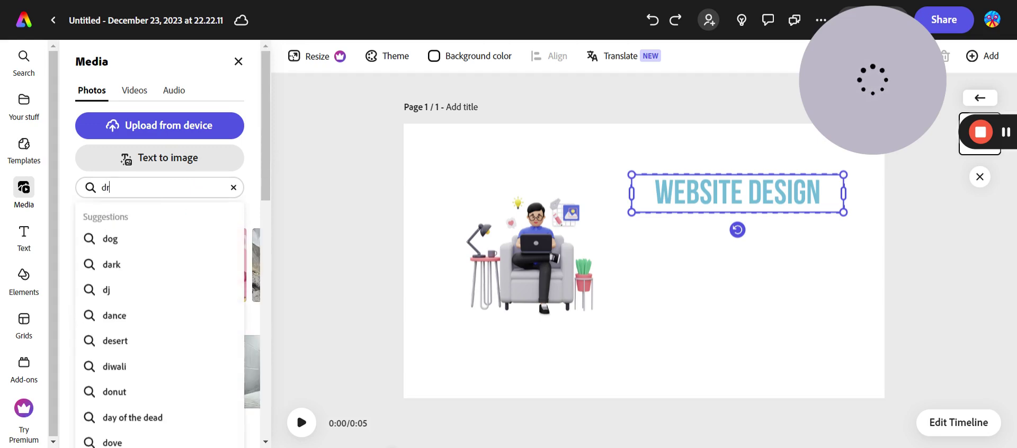
type("opsha")
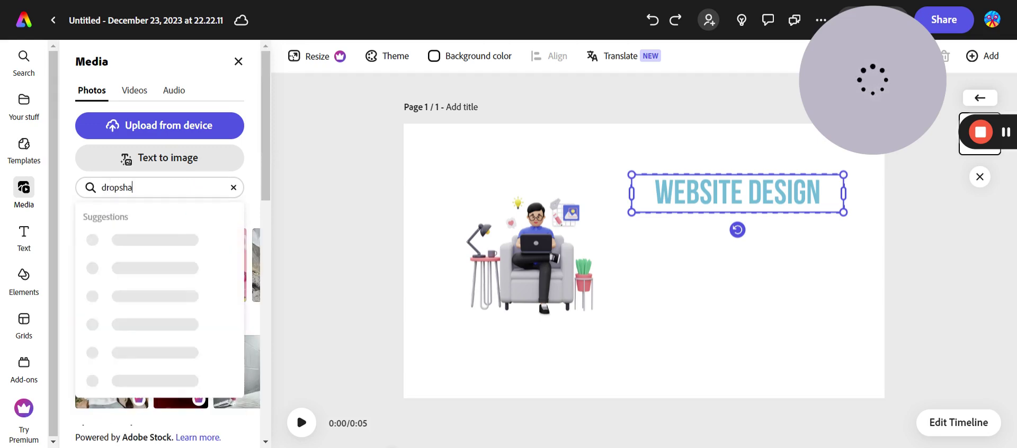
type("do")
key("BackSpace")
key("BackSpace")
key("BackSpace")
key("BackSpace")
key("BackSpace")
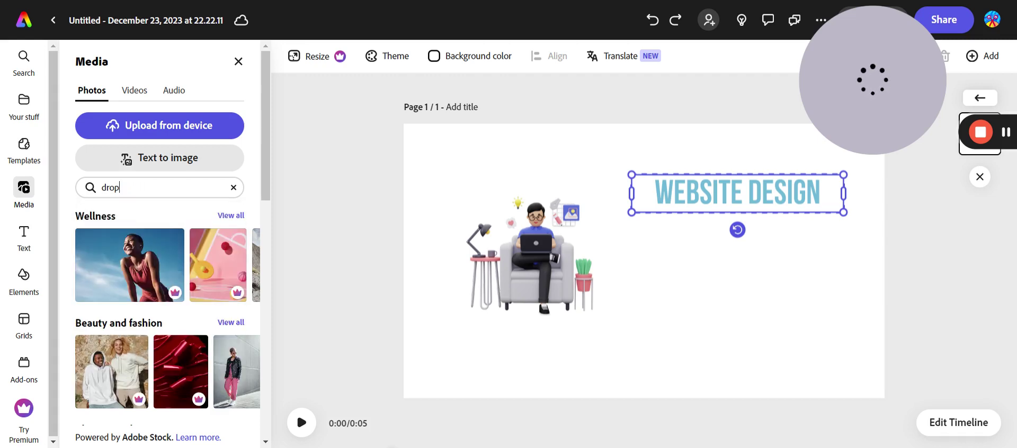
type("shadow")
key("Return")
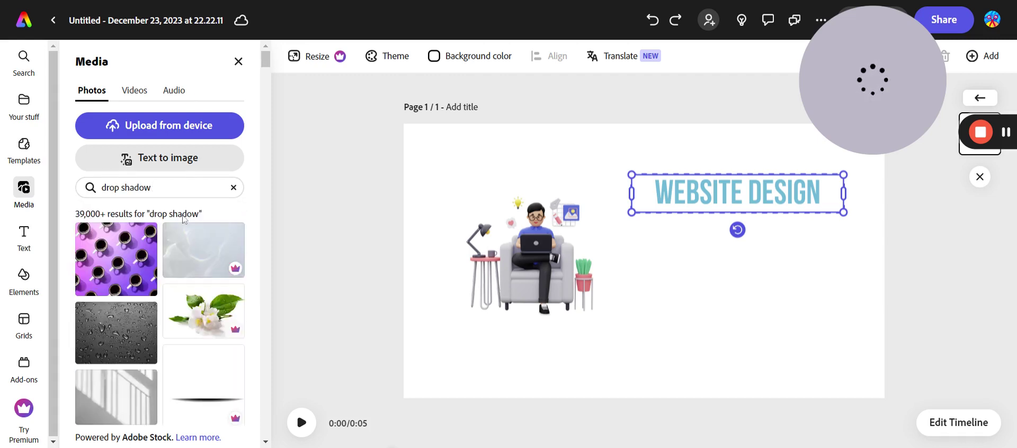
Look through the "drop shadow" stock photo results for a plain shadow image.
scroll(191, 233, "down", 2)
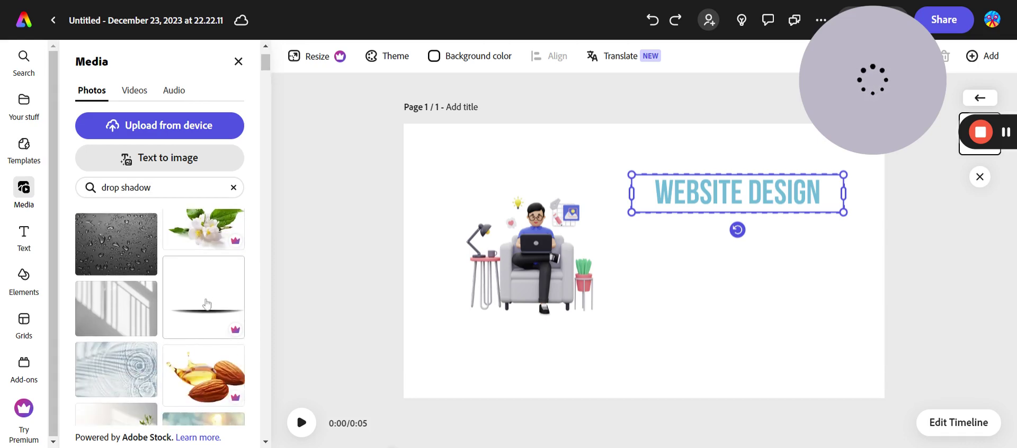
scroll(207, 304, "down", 5)
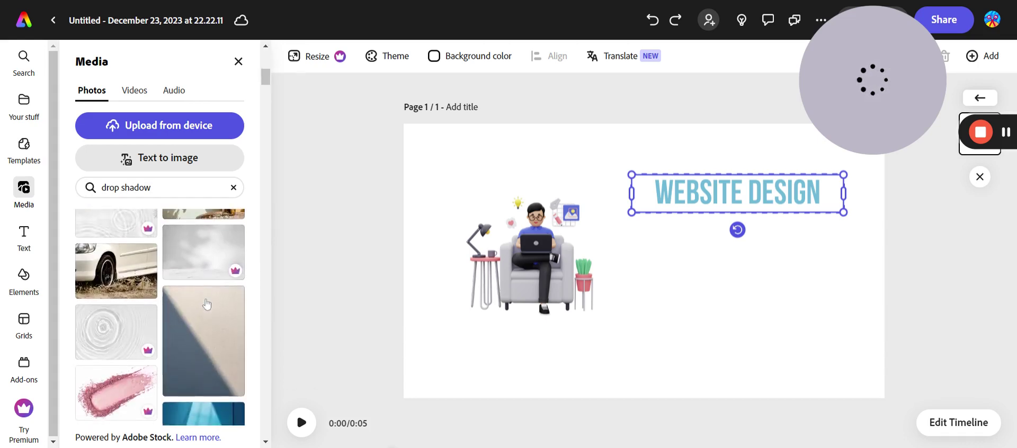
scroll(206, 304, "up", 8)
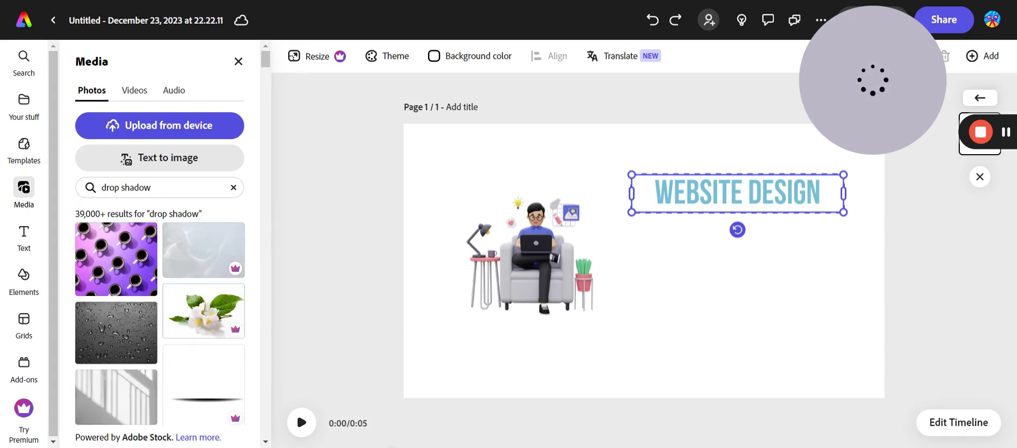
Search the YouTube video templates for "drop shadow" and clear the search.
left_click(24, 146)
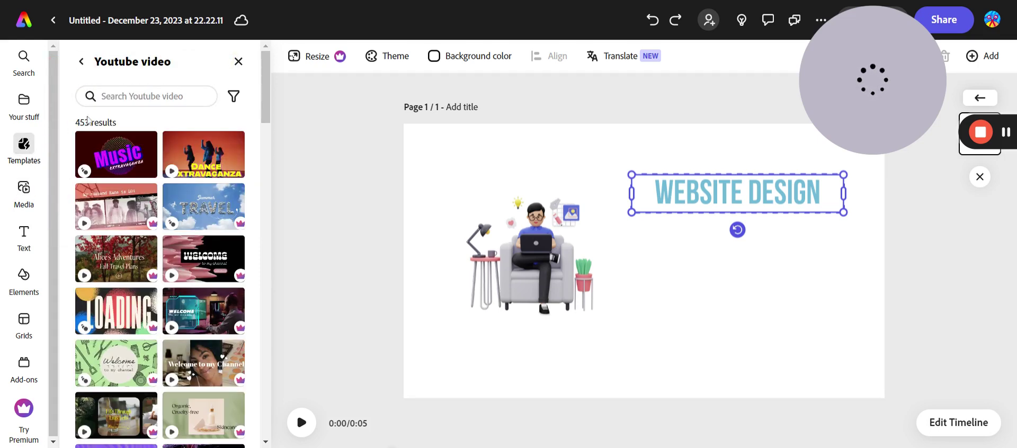
type("drop shaf")
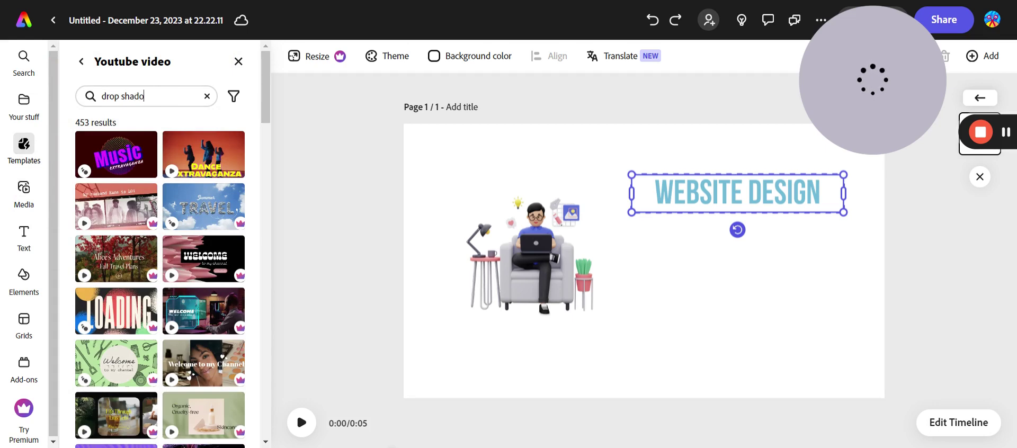
type("w")
key("Return")
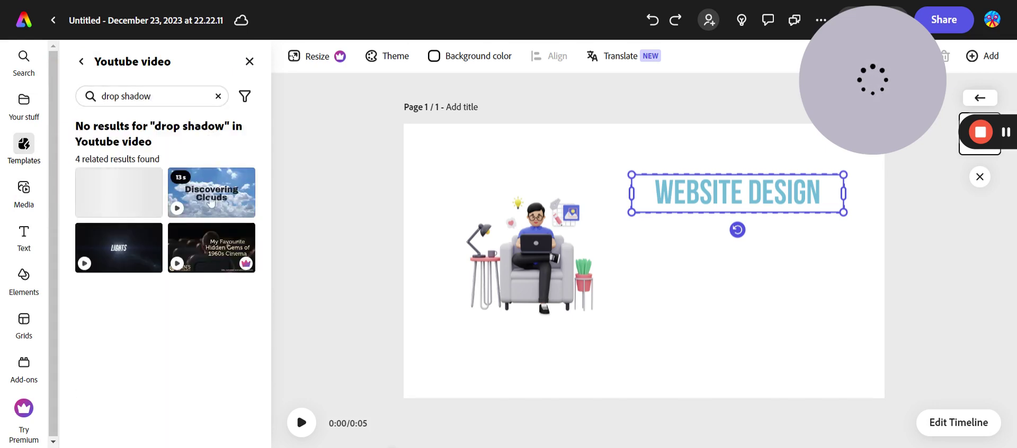
left_click(217, 96)
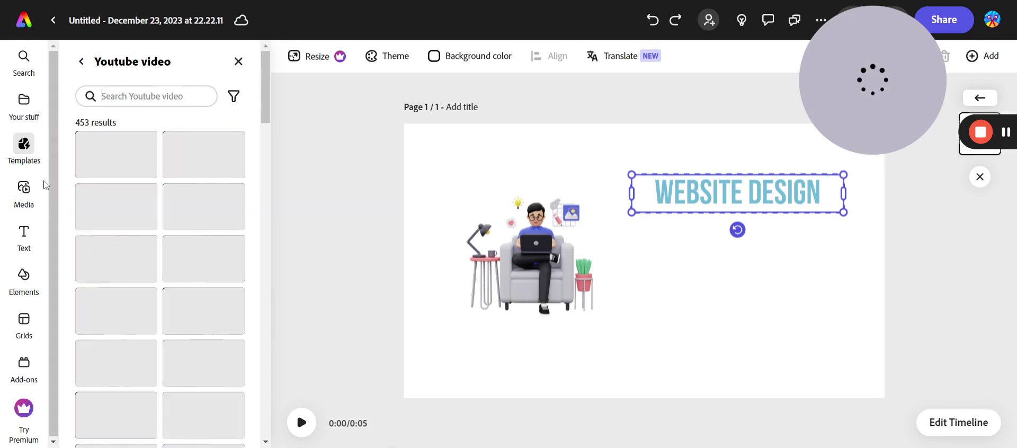
Browse the element categories and search the background elements for "drop shadows".
left_click(24, 277)
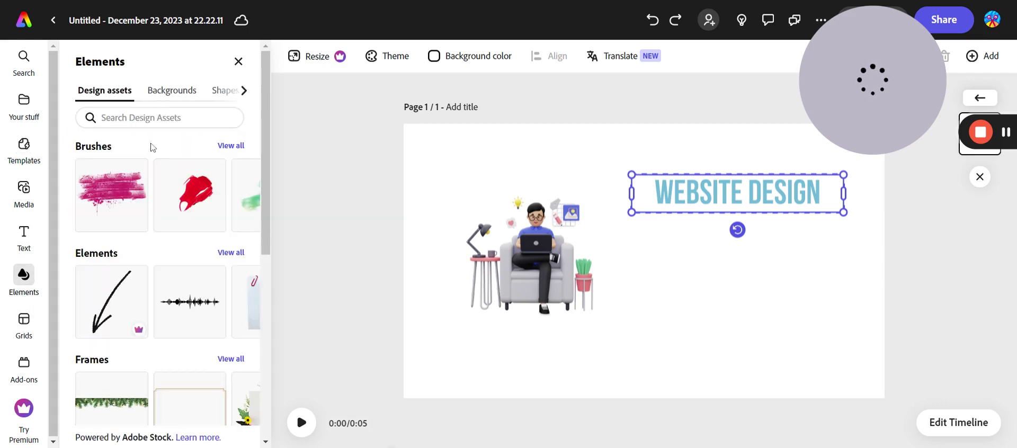
left_click(224, 91)
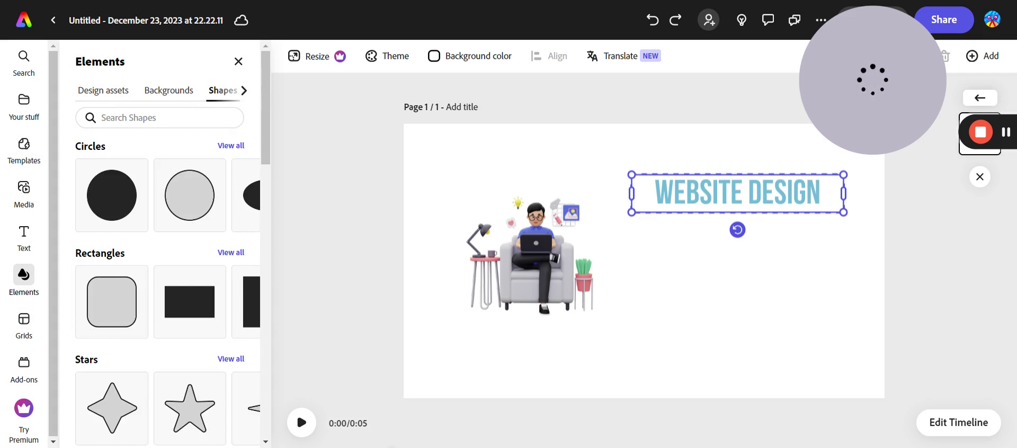
left_click(245, 93)
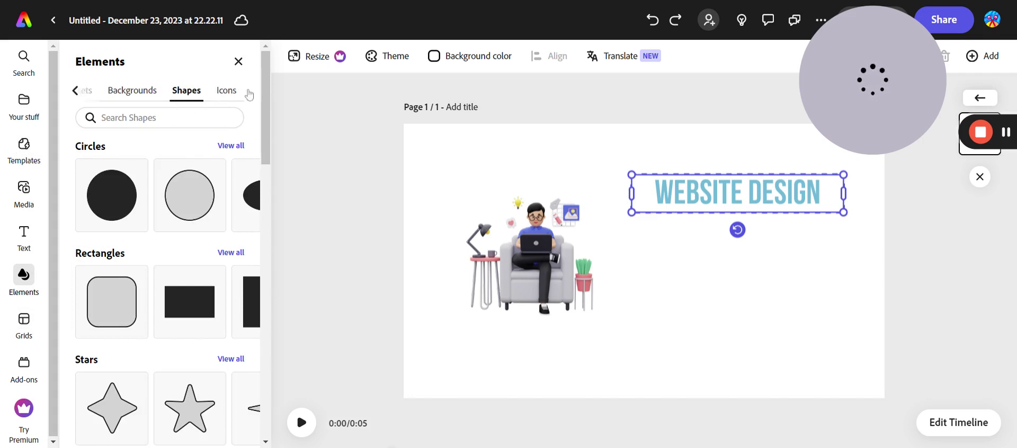
left_click(141, 95)
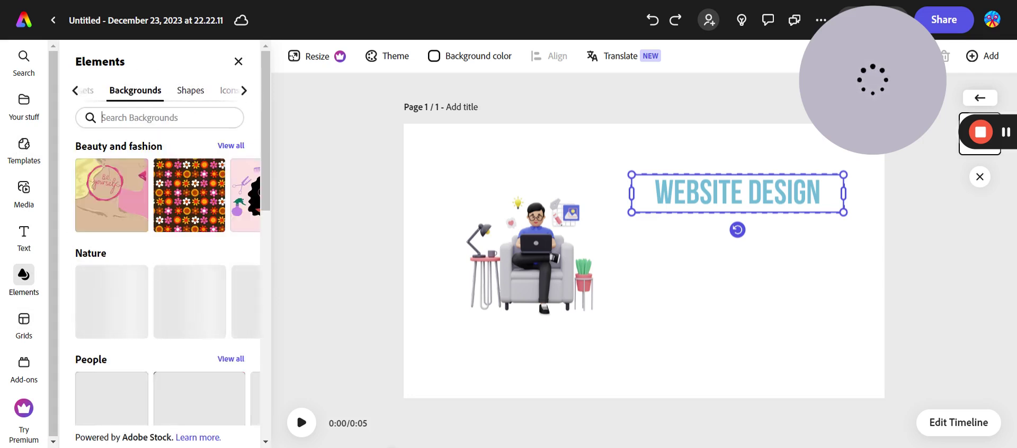
left_click(144, 117)
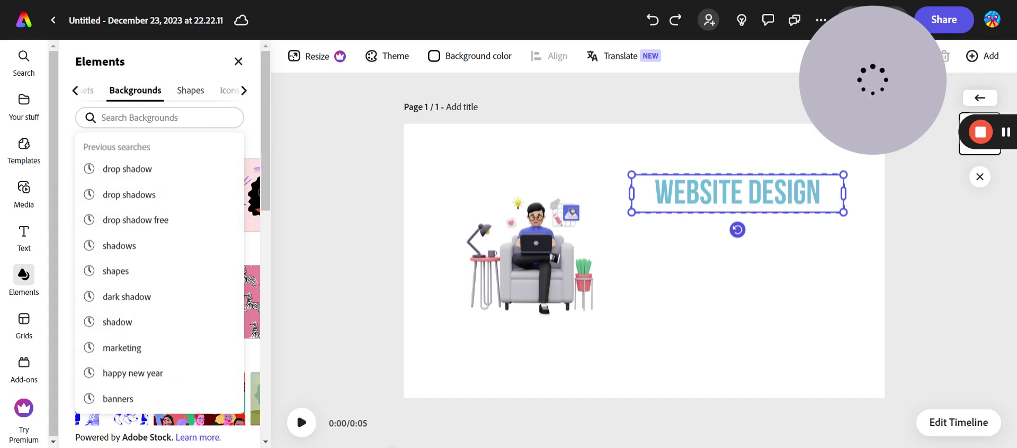
type("abstr")
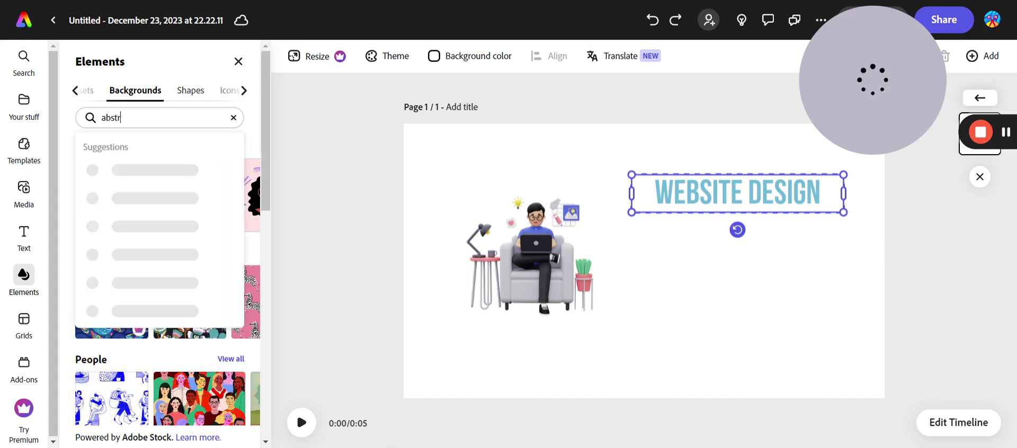
key("BackSpace")
key("BackSpace")
key("BackSpace")
key("BackSpace")
type("drop")
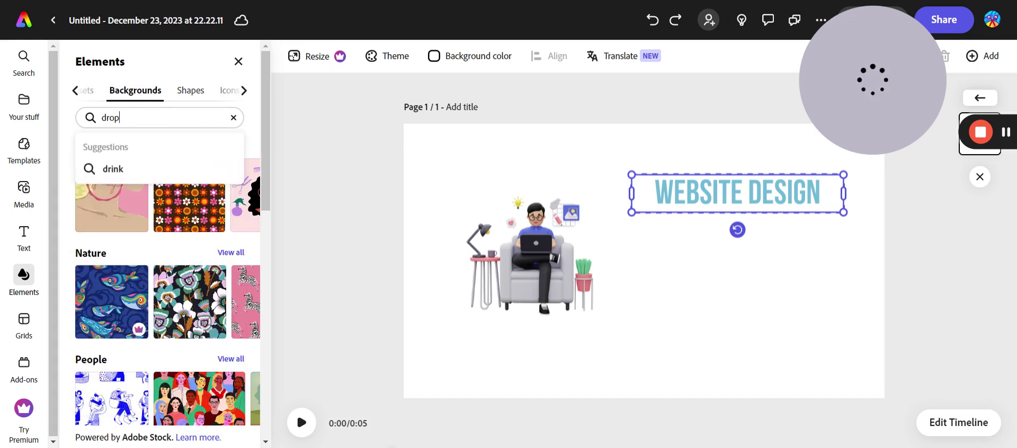
type(" shadows")
key("Return")
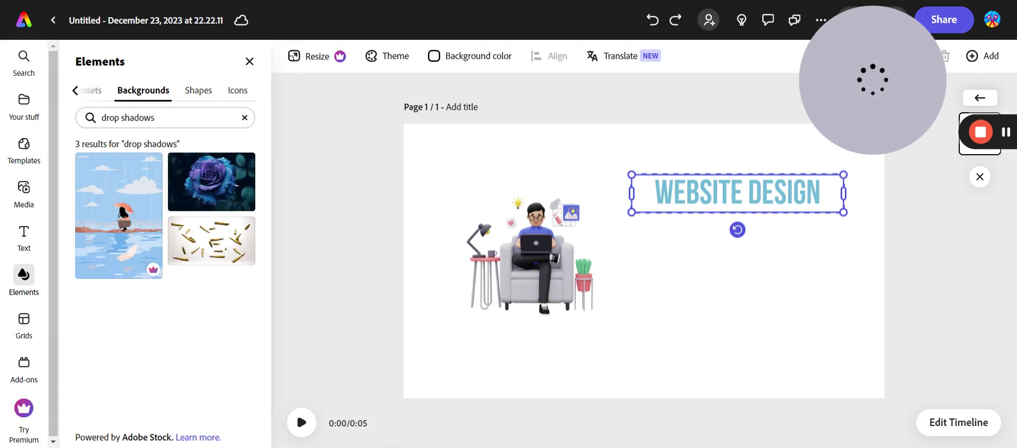
Show the design assets that match "drop shadows" instead of the backgrounds.
left_click(75, 90)
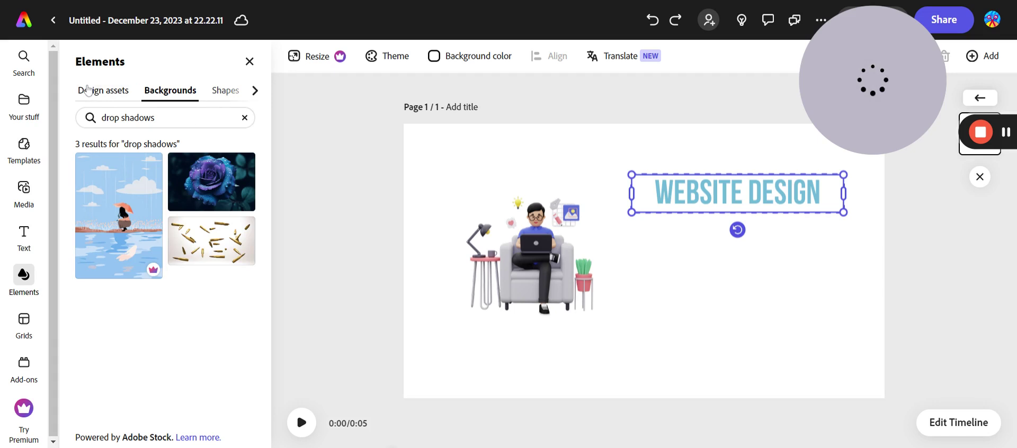
double_click(138, 118)
left_click(106, 90)
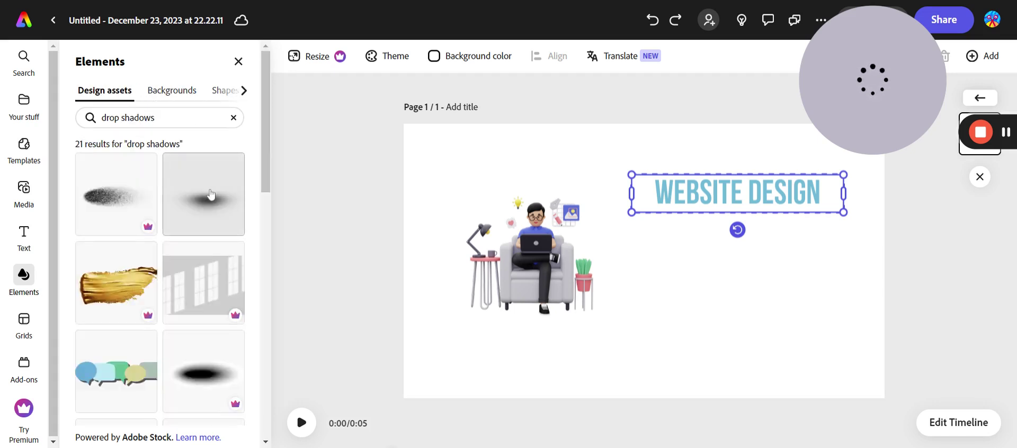
Try placing the free soft oval shadow on the laptop illustration and move it lower on the page.
left_click_drag(210, 195, 545, 314)
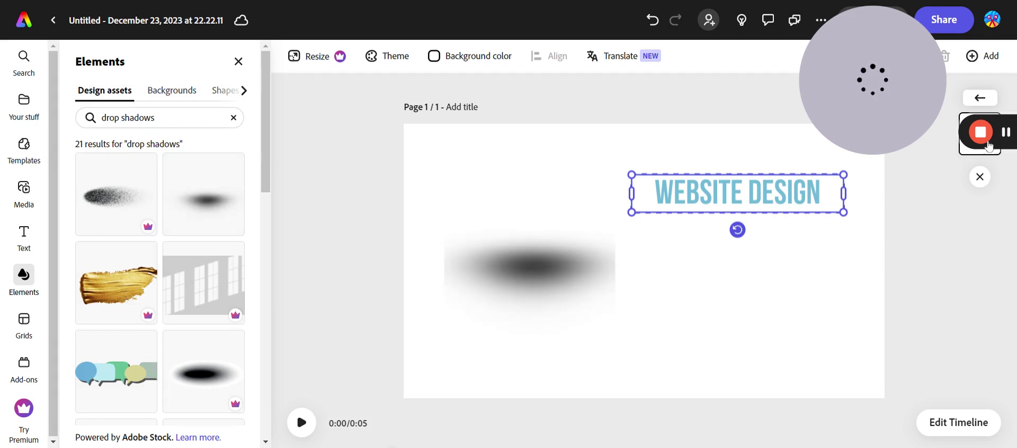
left_click_drag(900, 64, 511, 66)
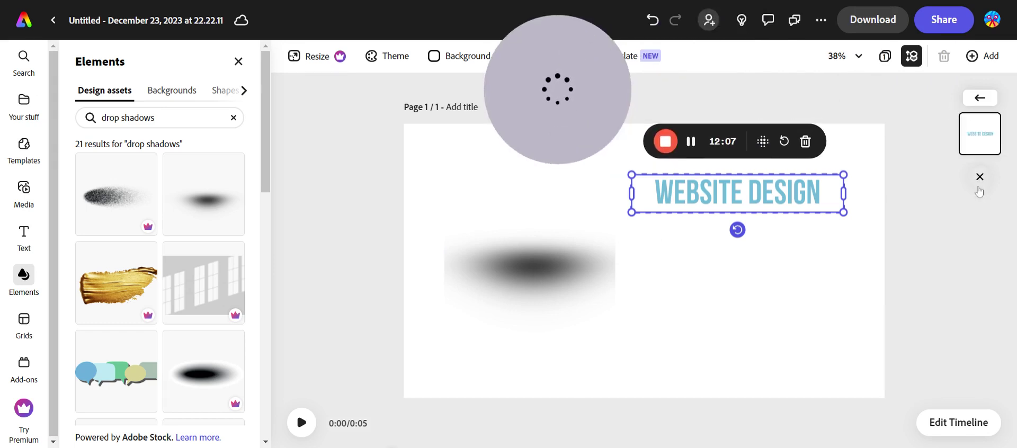
left_click(980, 132)
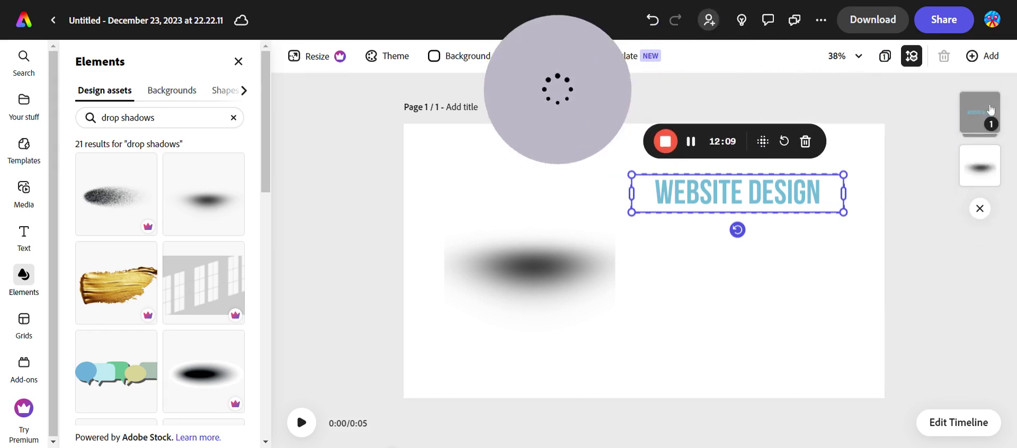
left_click(981, 132)
left_click_drag(545, 277, 539, 335)
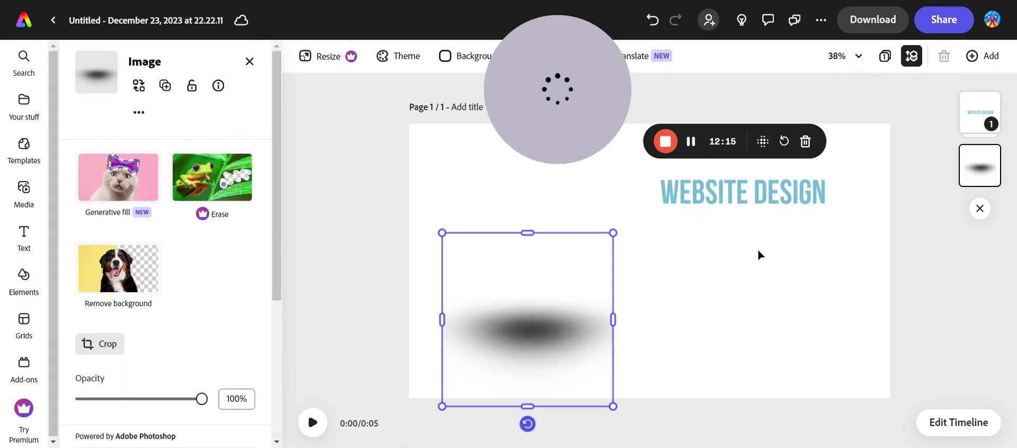
Delete the shadow image, and undo back to before it was placed over the laptop illustration.
left_click(982, 119)
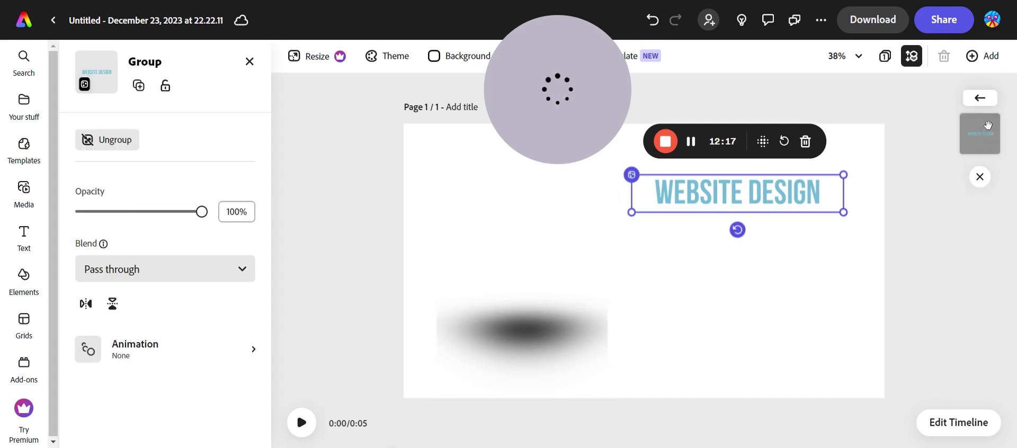
left_click(553, 239)
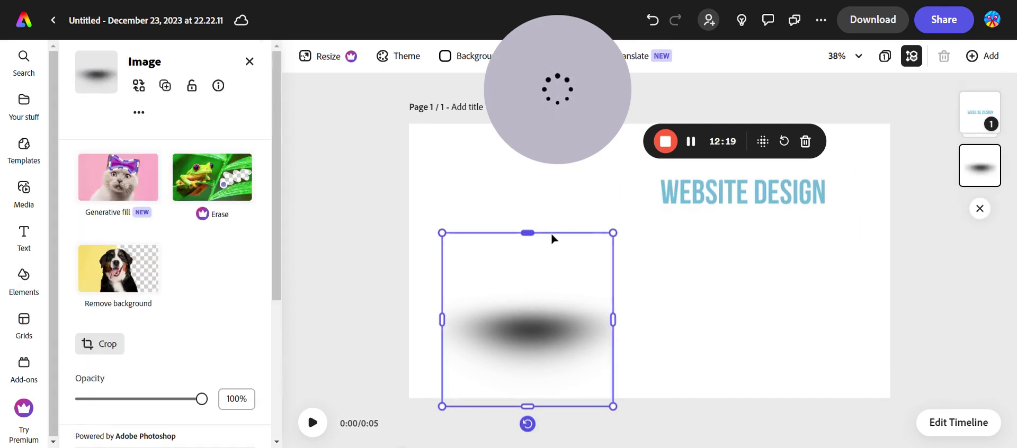
key("Delete")
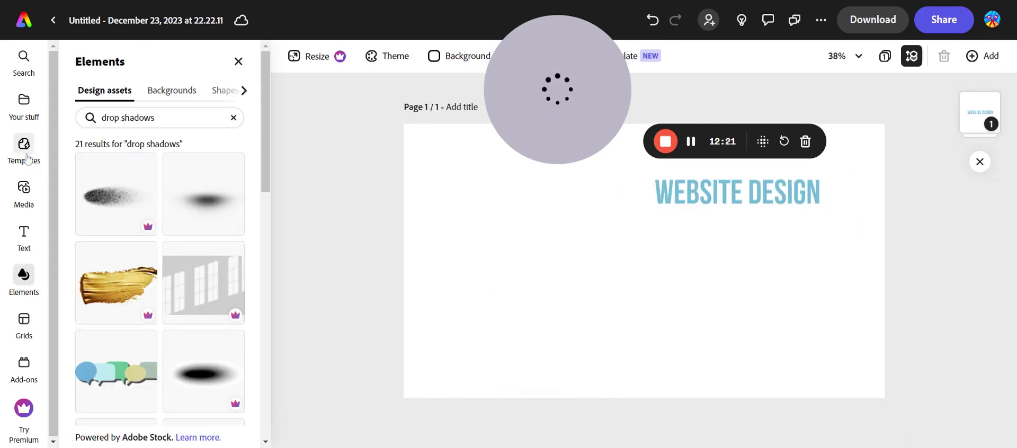
key("ctrl+z")
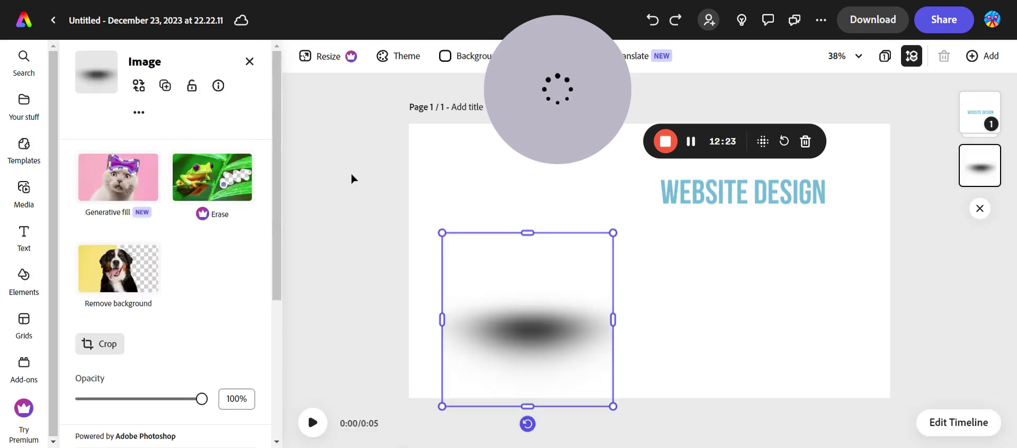
key("ctrl+z")
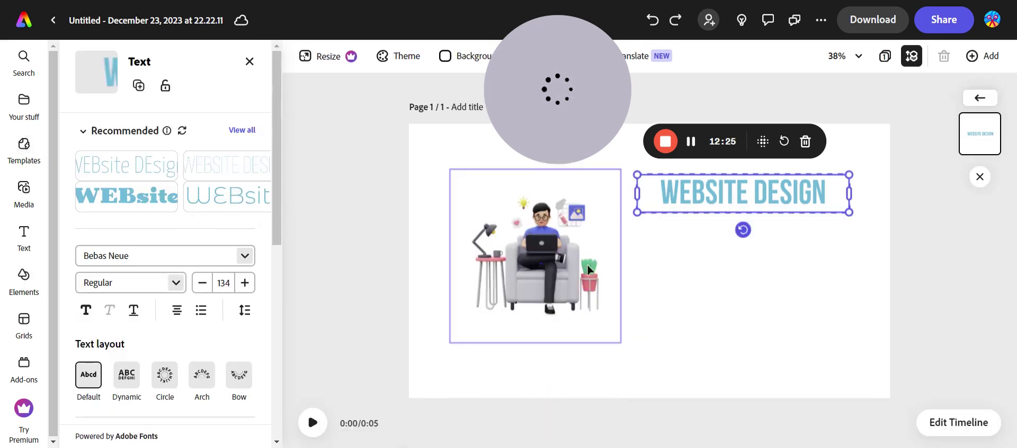
Add the free soft oval shadow beneath the armchair illustration and stretch it sideways beyond the lamp table and plant.
left_click(664, 353)
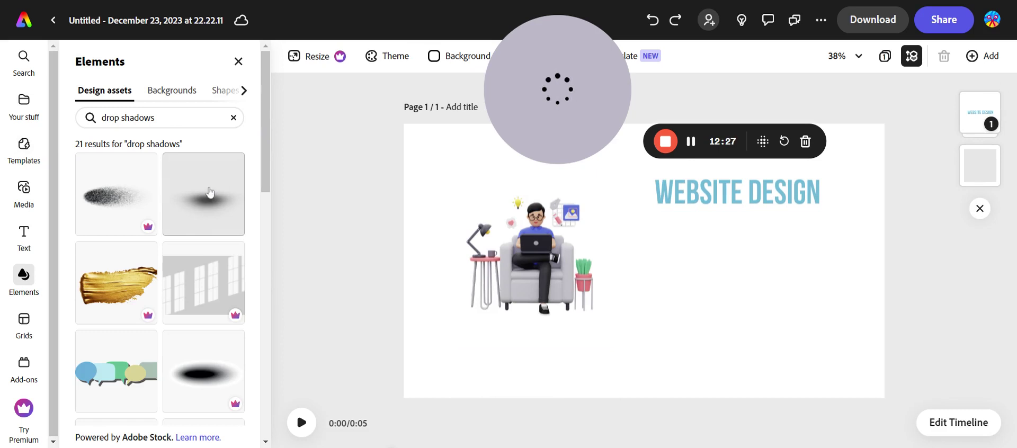
left_click_drag(220, 196, 546, 325)
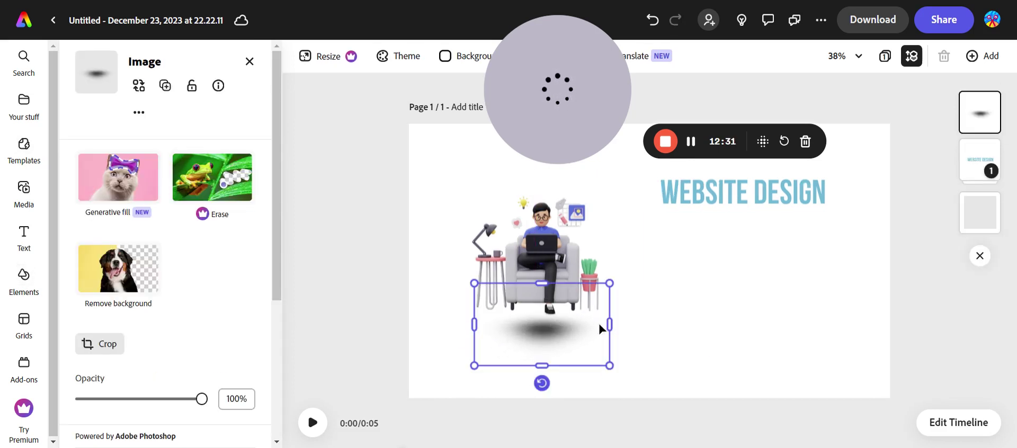
left_click_drag(610, 323, 688, 323)
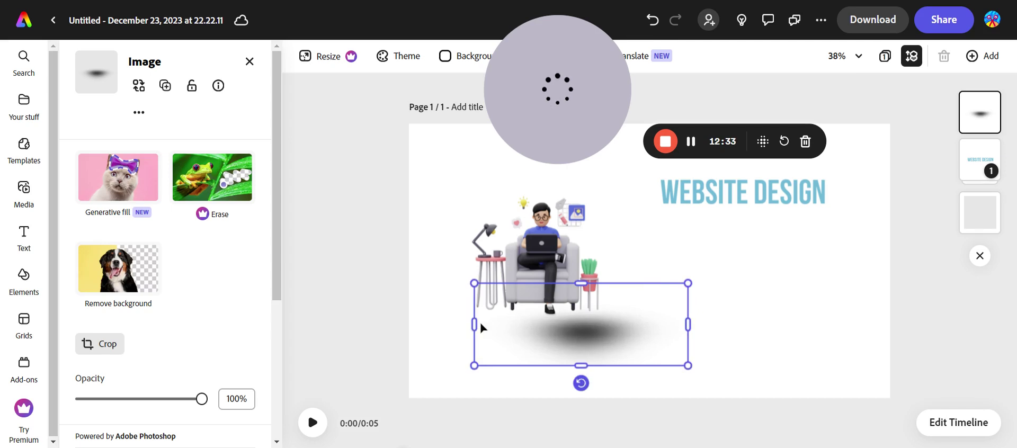
left_click_drag(475, 323, 420, 324)
left_click_drag(561, 345, 542, 352)
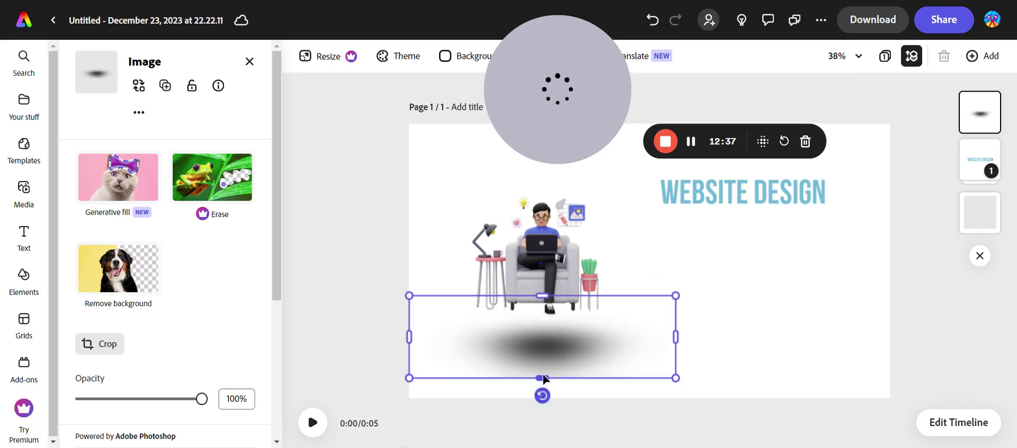
mouse_move(542, 378)
left_mouse_down()
mouse_move(542, 395)
mouse_move(551, 358)
mouse_move(545, 363)
left_mouse_up()
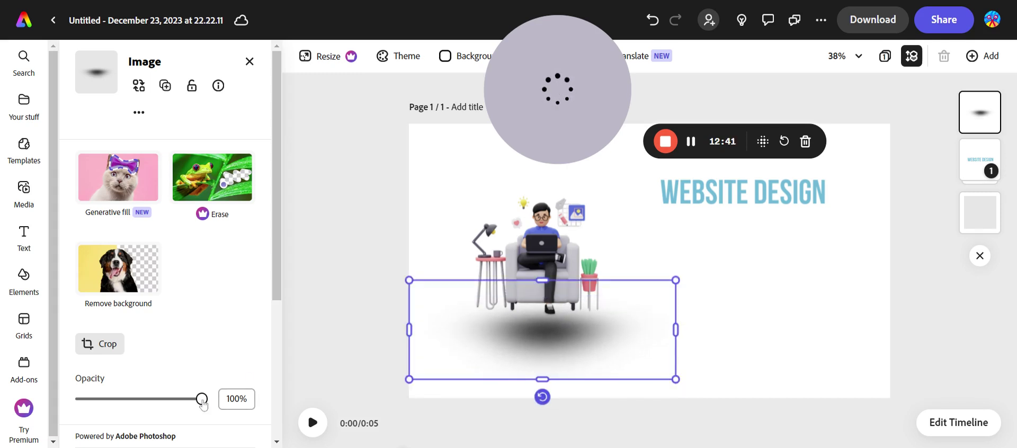
Set the shadow image's opacity to 45% and deselect it.
left_click_drag(200, 403, 137, 408)
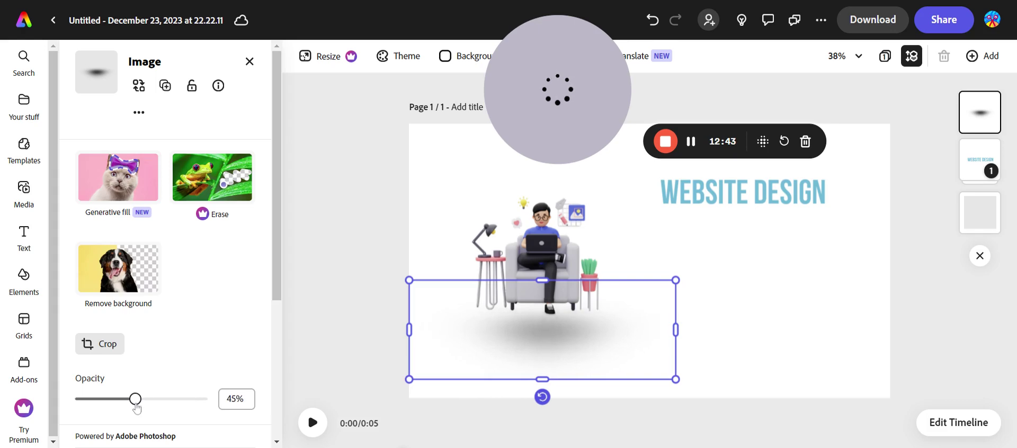
left_click(744, 280)
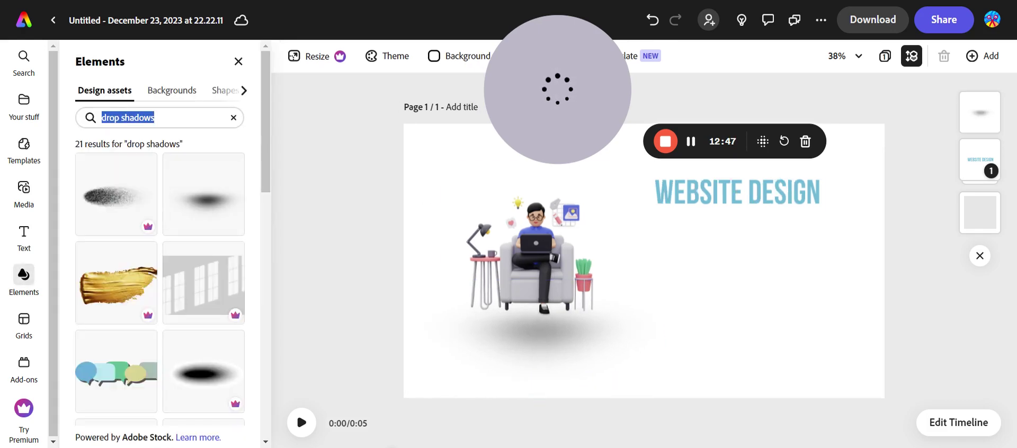
Search the design assets for "abstract backgrounds".
type("abs")
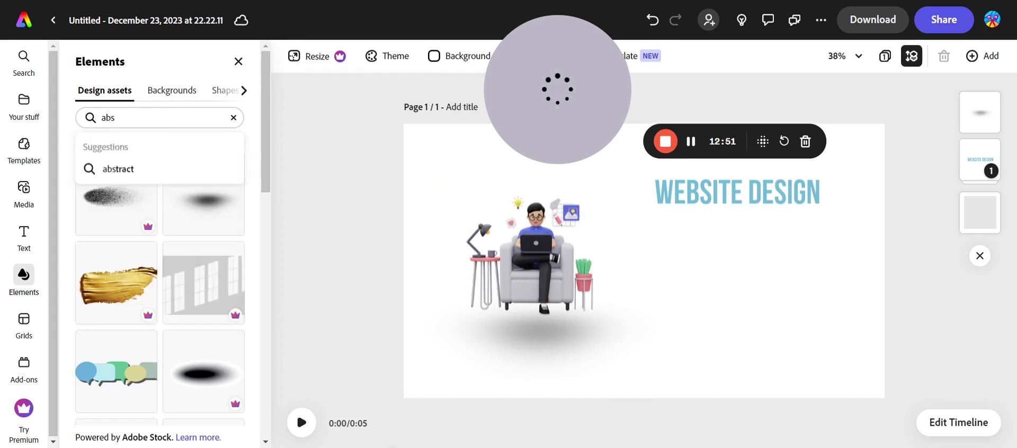
type("tract ")
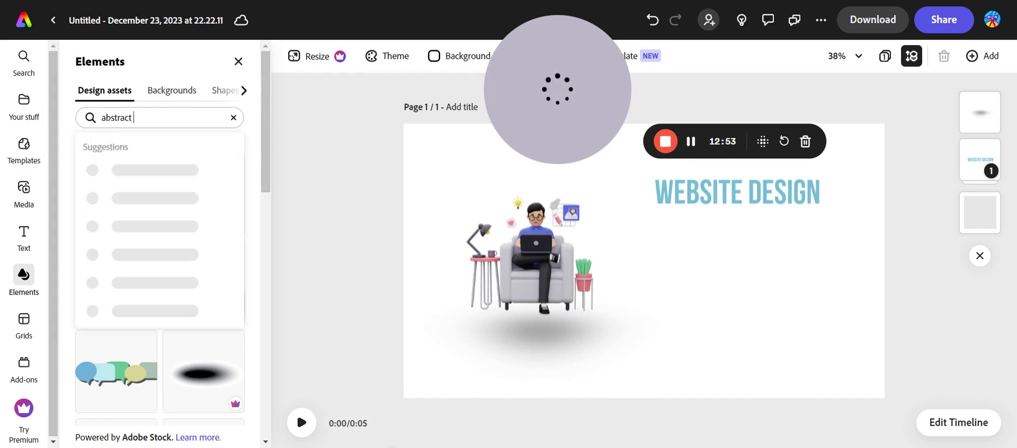
type("bac")
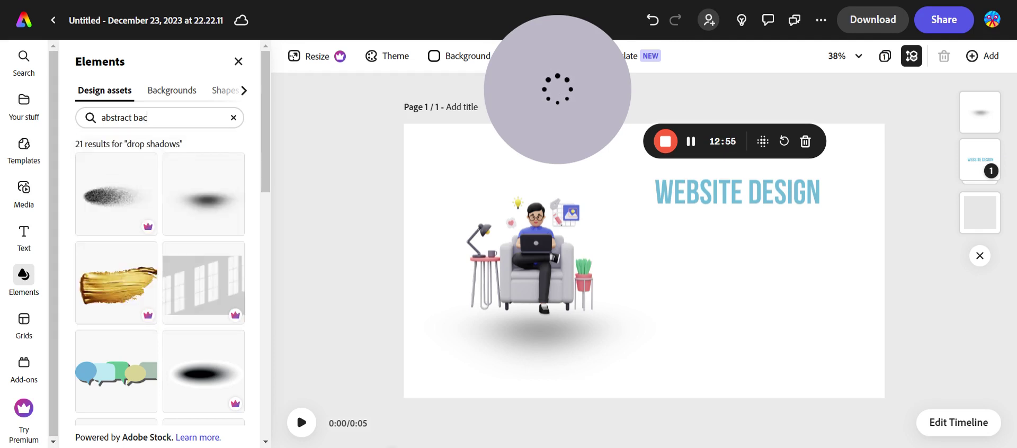
type("kgrounds")
key("Return")
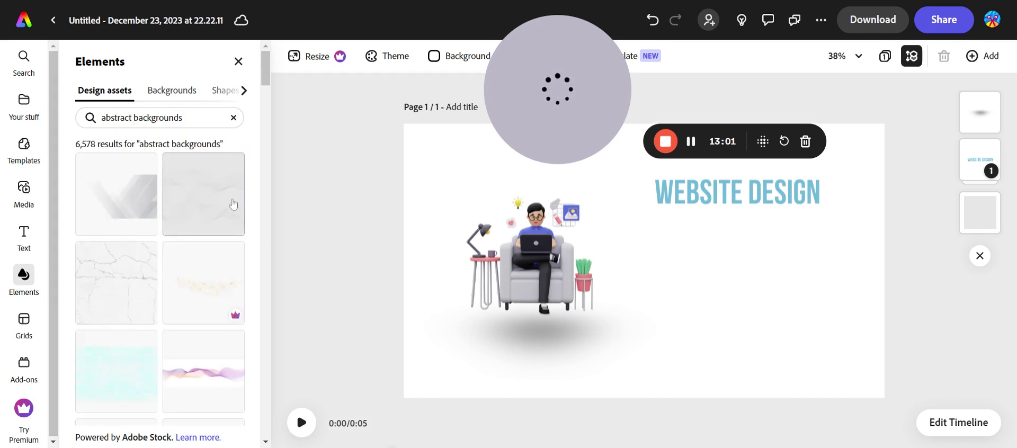
Try adding the free wispy grey smoke image from the abstract background results to the page, and undo its placement.
scroll(212, 389, "down", 4)
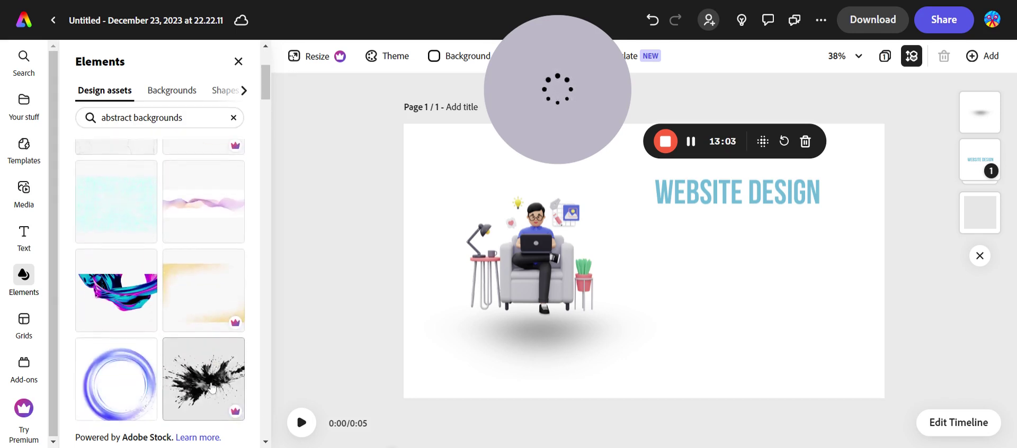
scroll(171, 364, "down", 8)
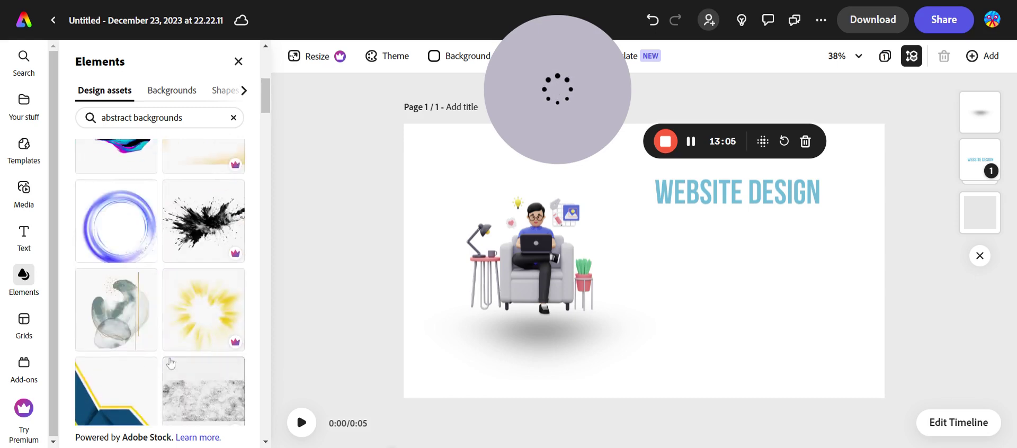
scroll(203, 313, "down", 12)
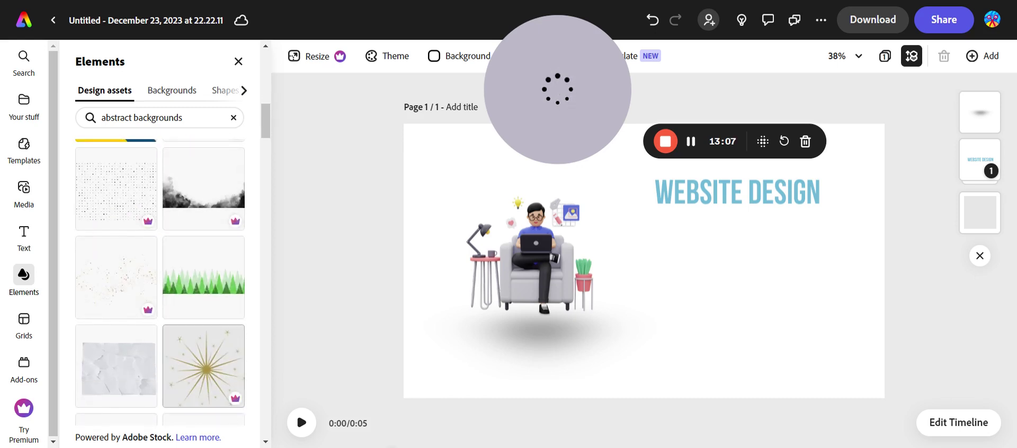
scroll(158, 281, "down", 5)
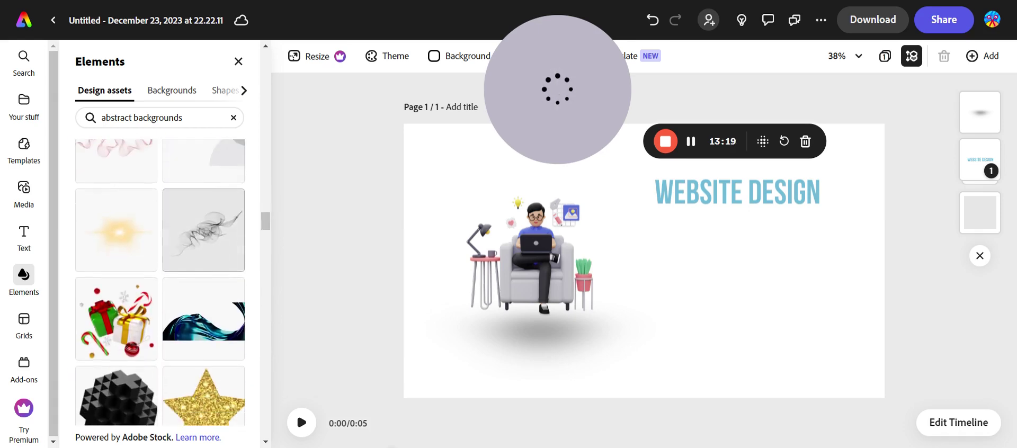
left_click(215, 253)
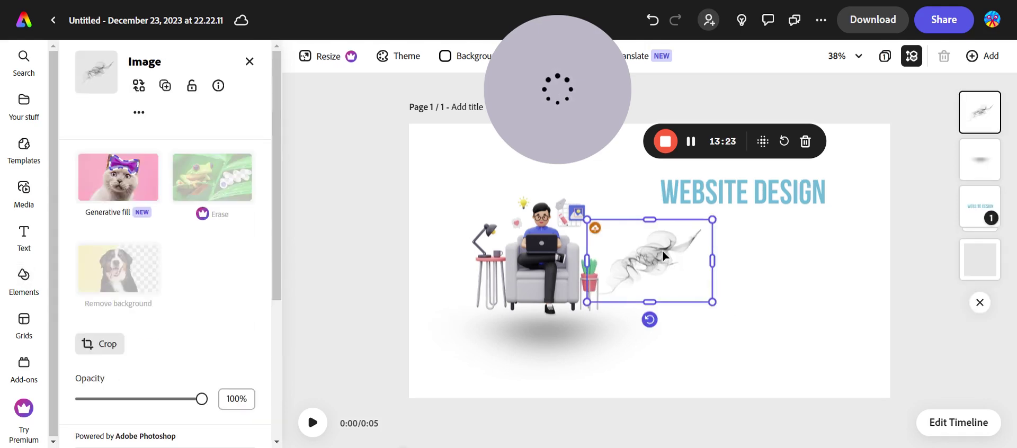
key("ctrl+z")
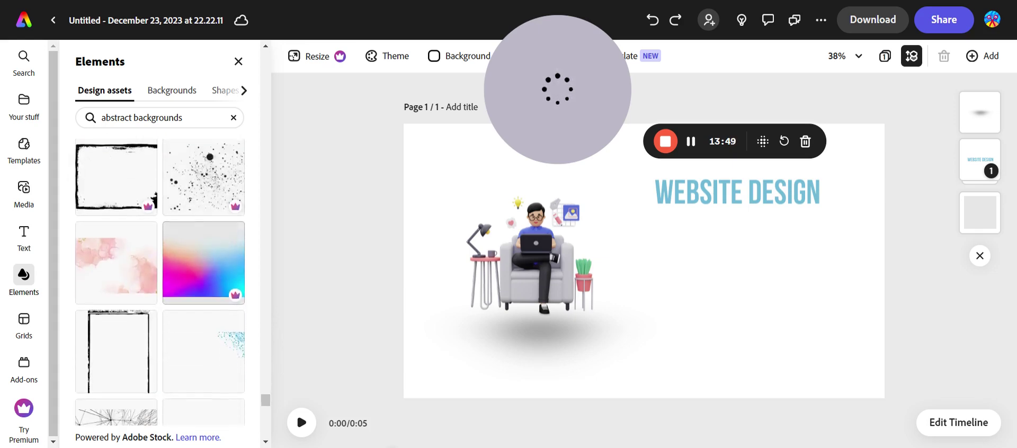
Look through more of the abstract design assets for a free decoration that suits the page.
scroll(159, 281, "down", 10)
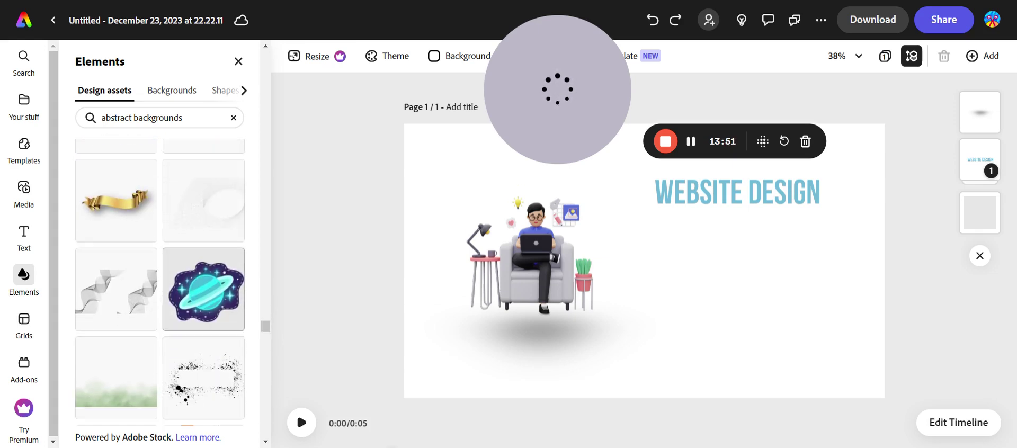
scroll(159, 280, "down", 10)
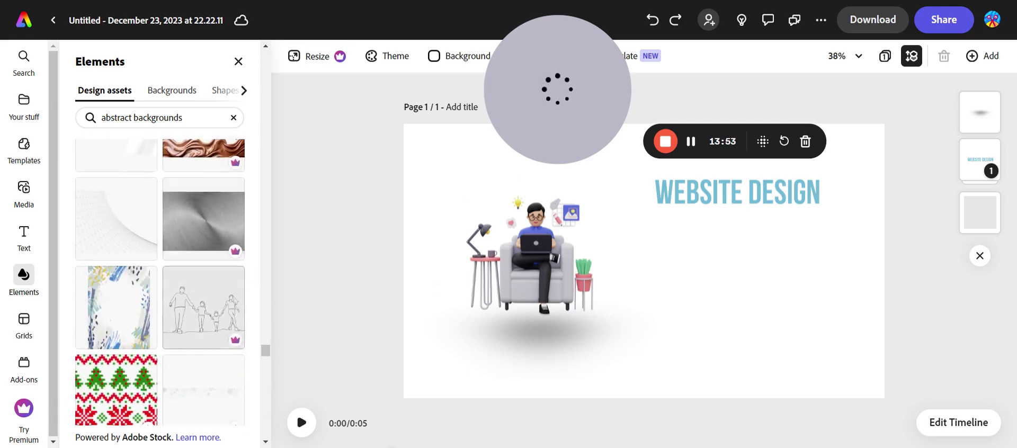
scroll(204, 280, "down", 10)
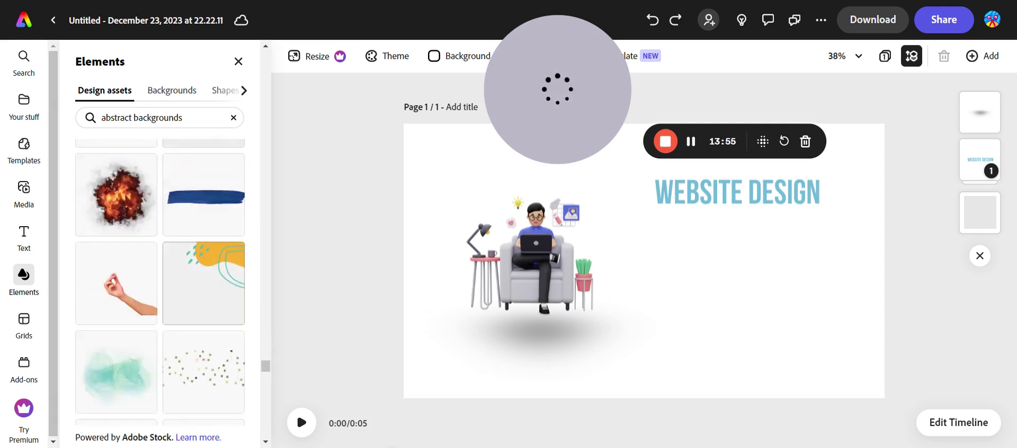
scroll(203, 263, "down", 10)
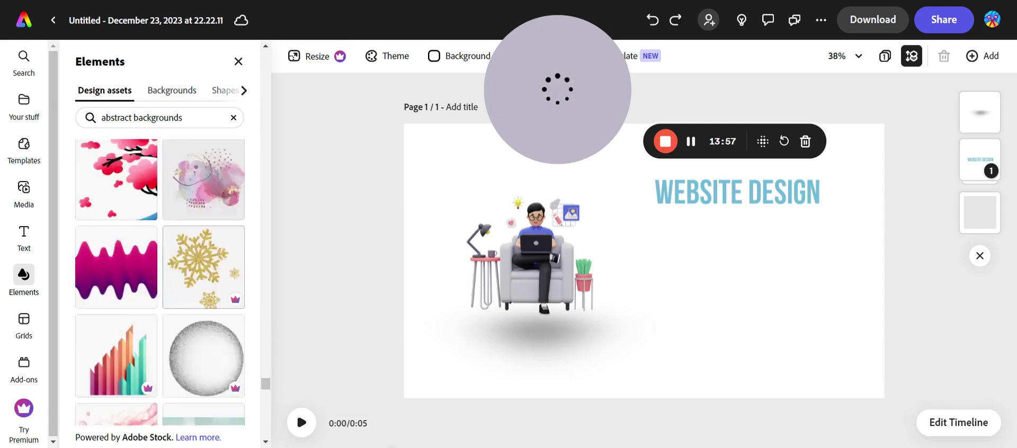
scroll(159, 281, "down", 10)
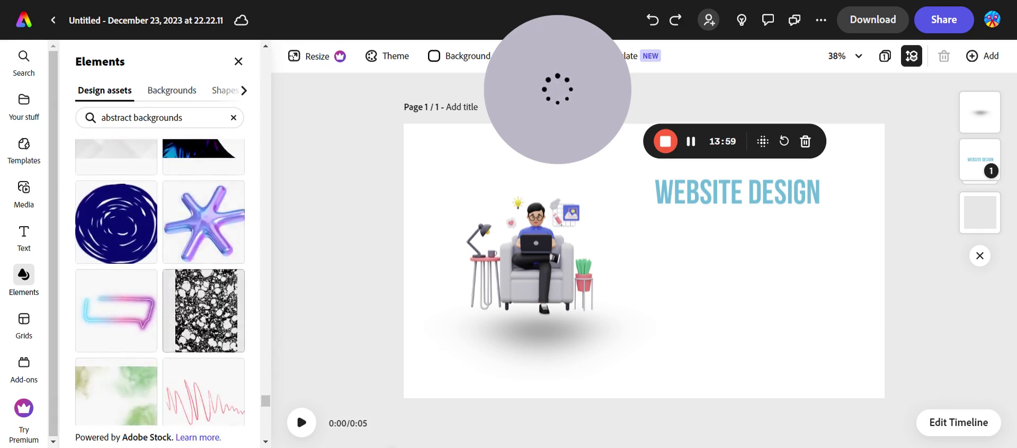
scroll(159, 281, "down", 10)
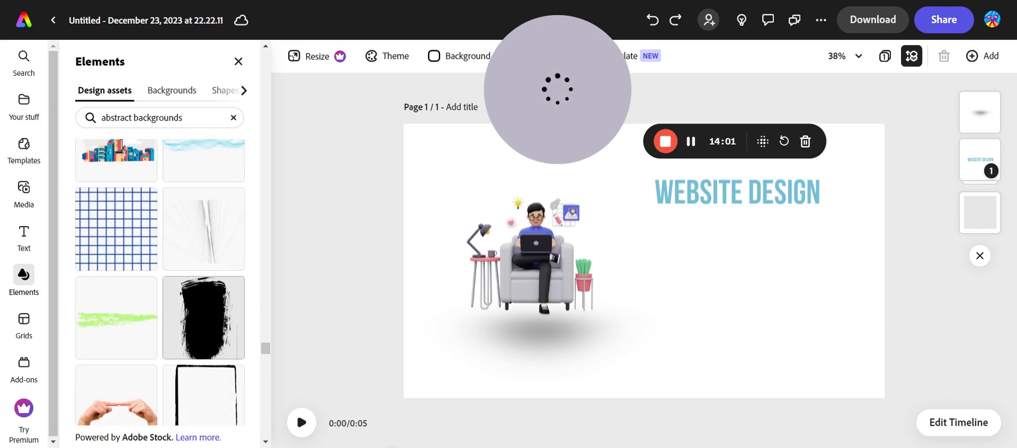
scroll(159, 280, "down", 4)
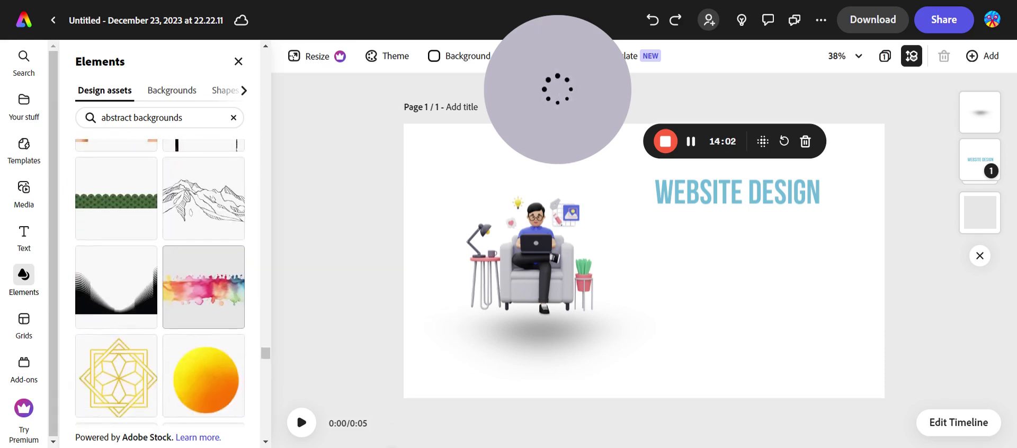
Apply the white background with flowing rainbow ribbons from the abstract backgrounds to the page and flip it horizontally.
left_click(179, 101)
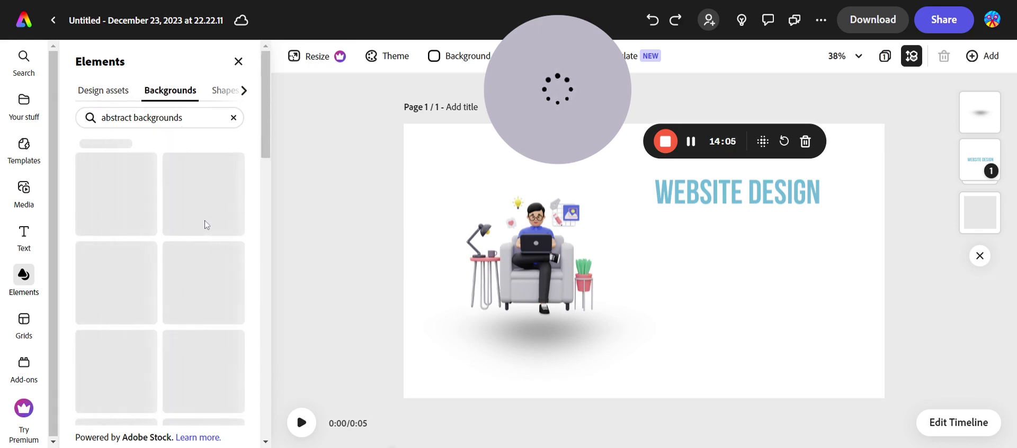
scroll(204, 220, "down", 10)
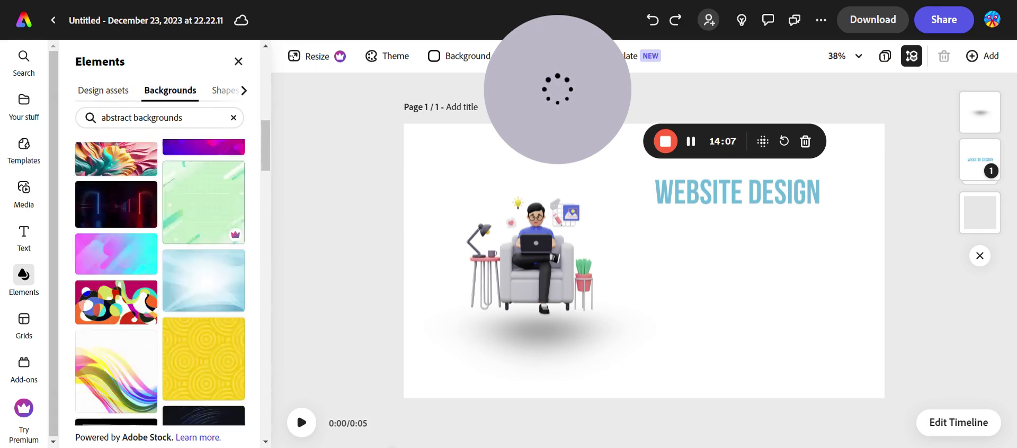
scroll(158, 280, "down", 4)
scroll(159, 281, "up", 7)
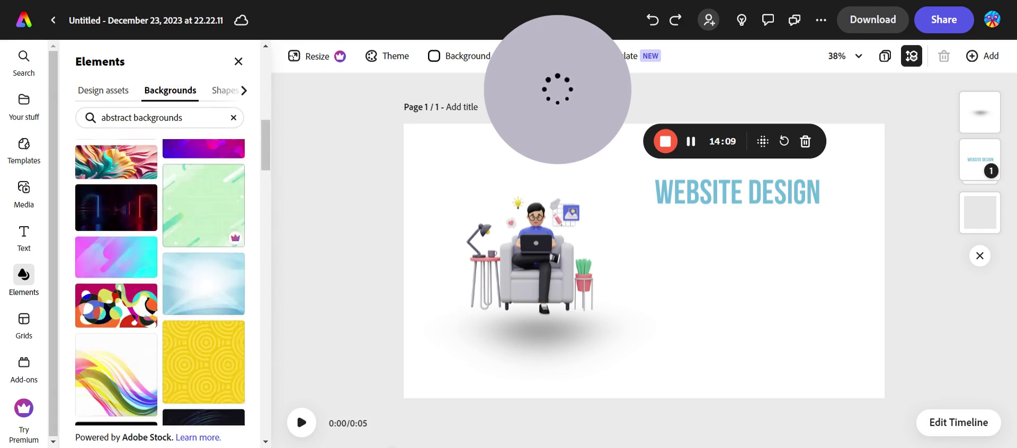
left_click(85, 300)
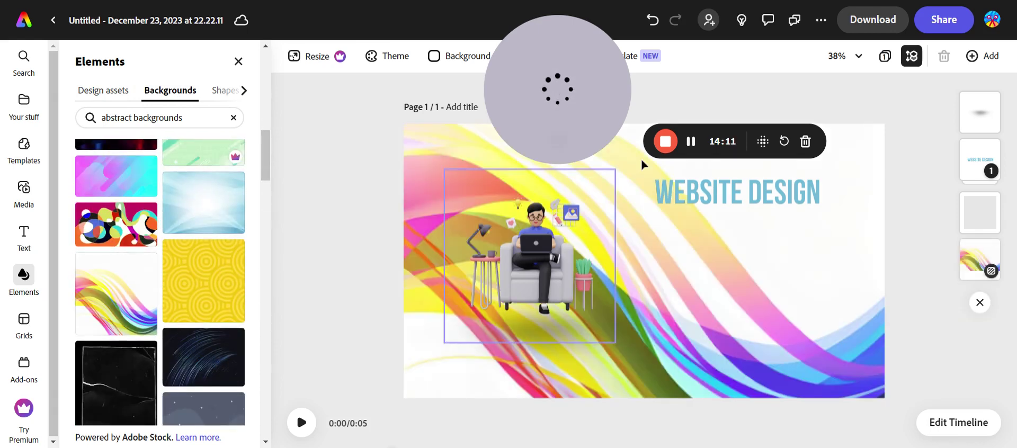
left_click(684, 261)
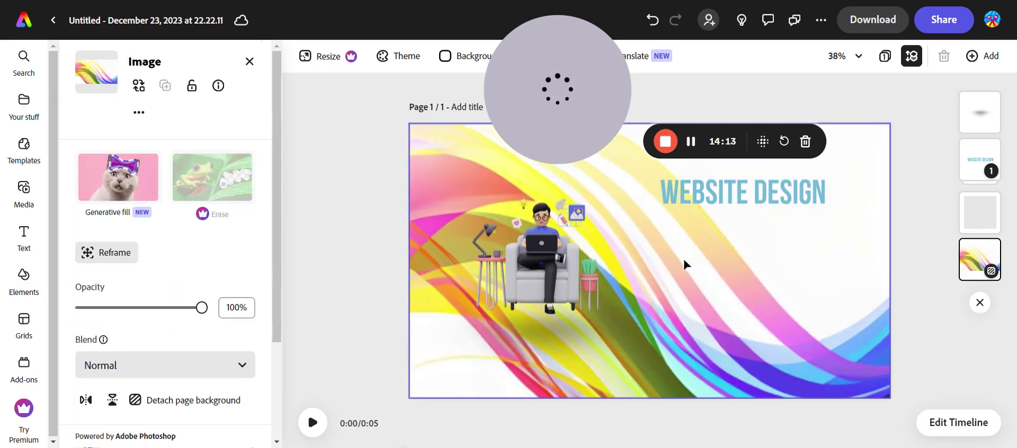
left_click(86, 400)
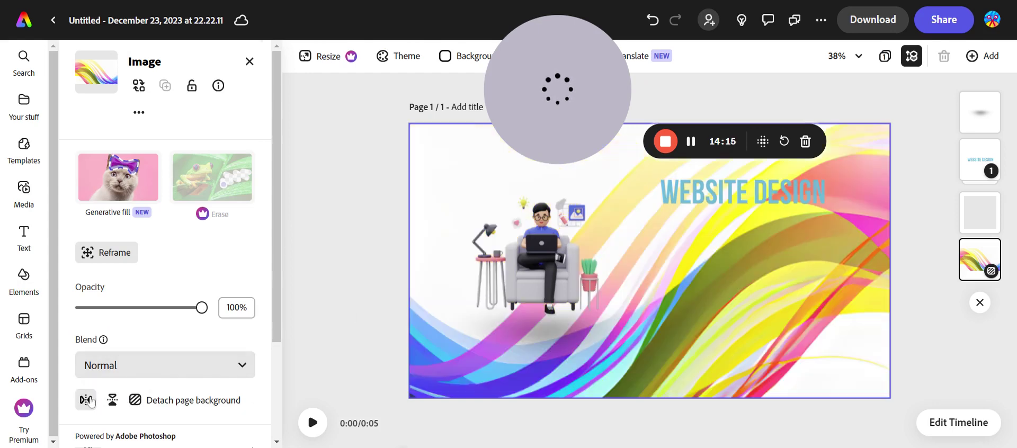
Shrink the ribbon background image within the page and place it in the lower right corner beneath the WEBSITE DESIGN heading.
double_click(420, 157)
scroll(421, 159, "down", 5)
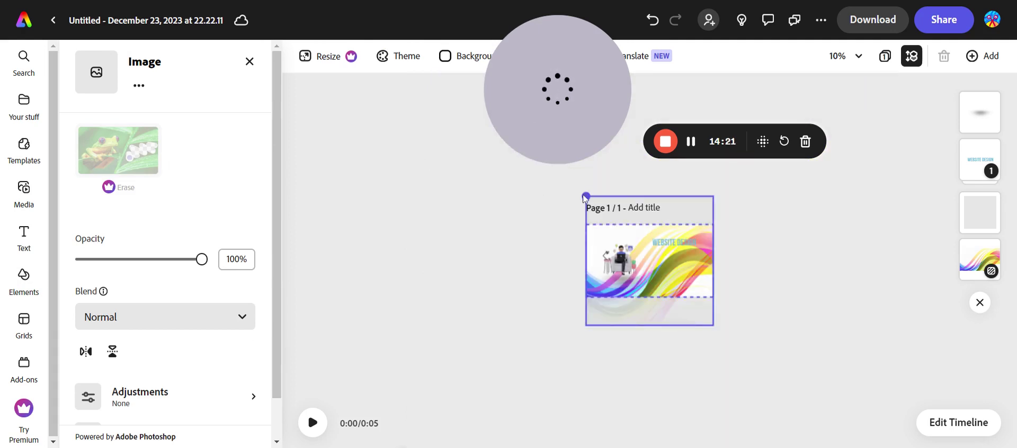
left_click_drag(584, 198, 644, 241)
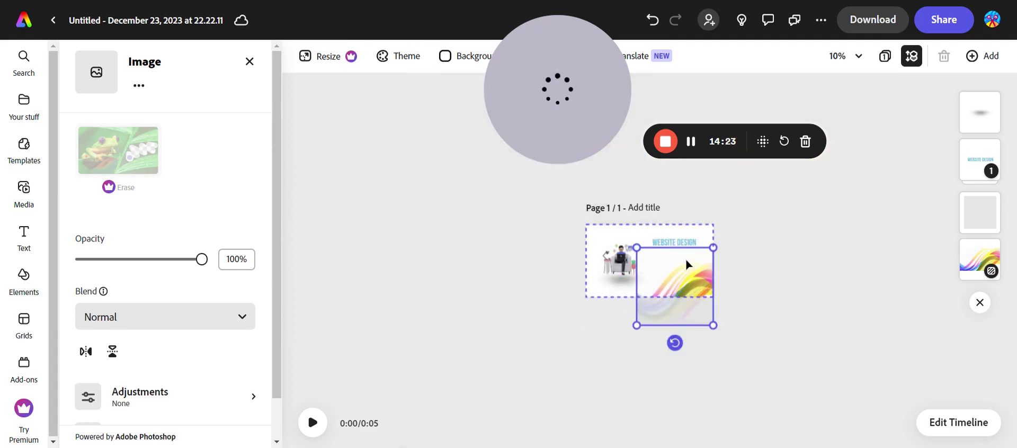
mouse_move(693, 277)
left_mouse_down()
mouse_move(691, 258)
mouse_move(693, 269)
left_mouse_up()
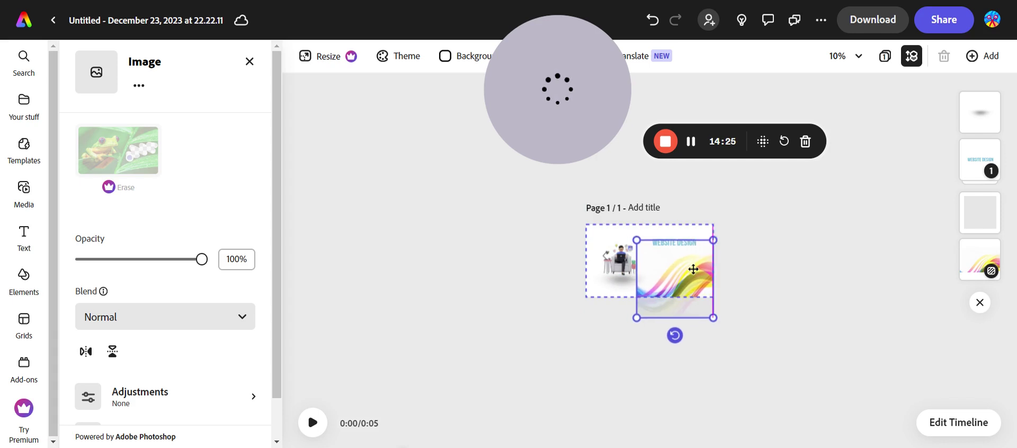
left_click_drag(636, 240, 650, 236)
scroll(651, 249, "up", 5)
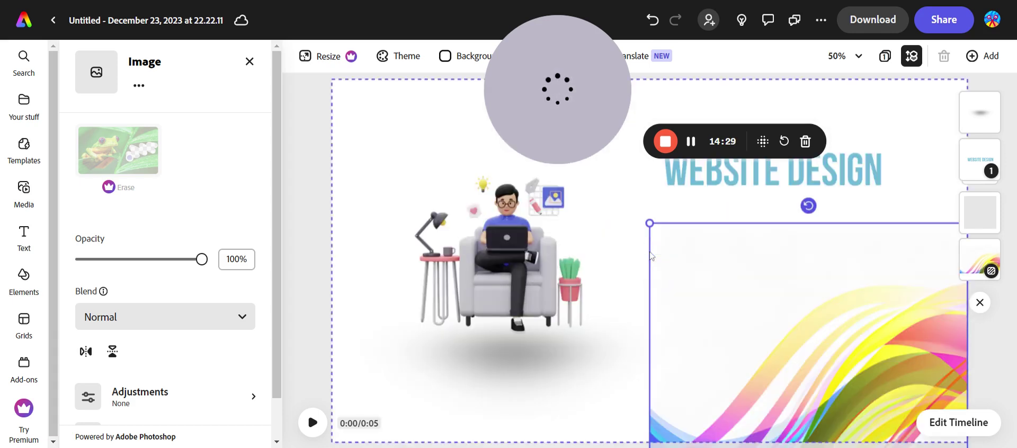
scroll(729, 259, "down", 3)
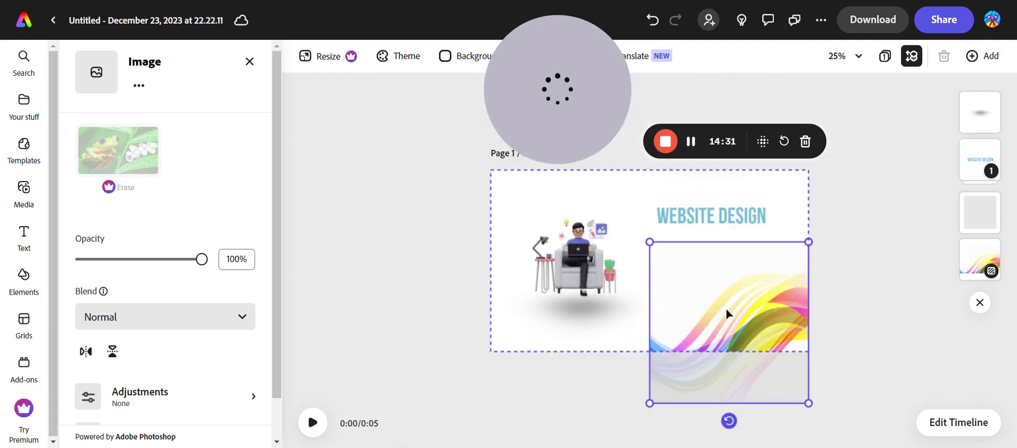
left_click_drag(726, 311, 727, 297)
left_click(905, 265)
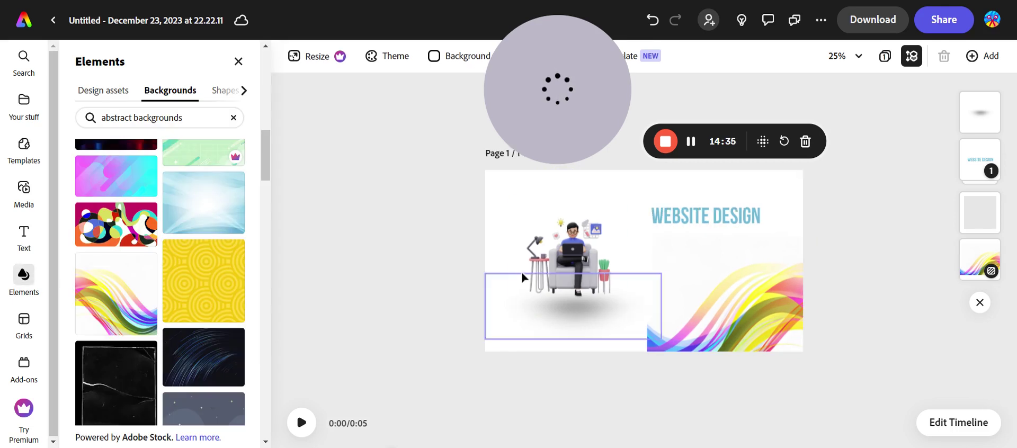
Enlarge the ribbon background image toward the armchair illustration and shift it slightly upward in the page's lower right corner.
left_click(523, 278)
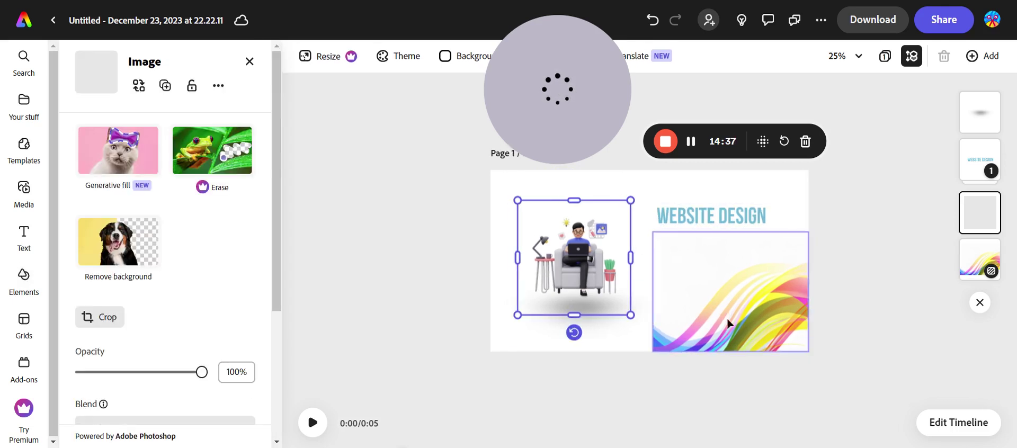
left_click(691, 340)
double_click(722, 295)
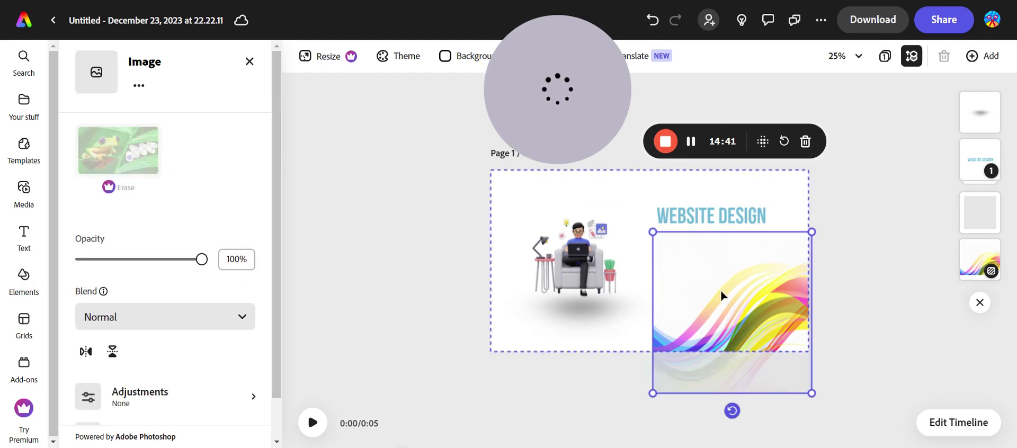
left_click_drag(653, 394, 520, 384)
left_click(863, 306)
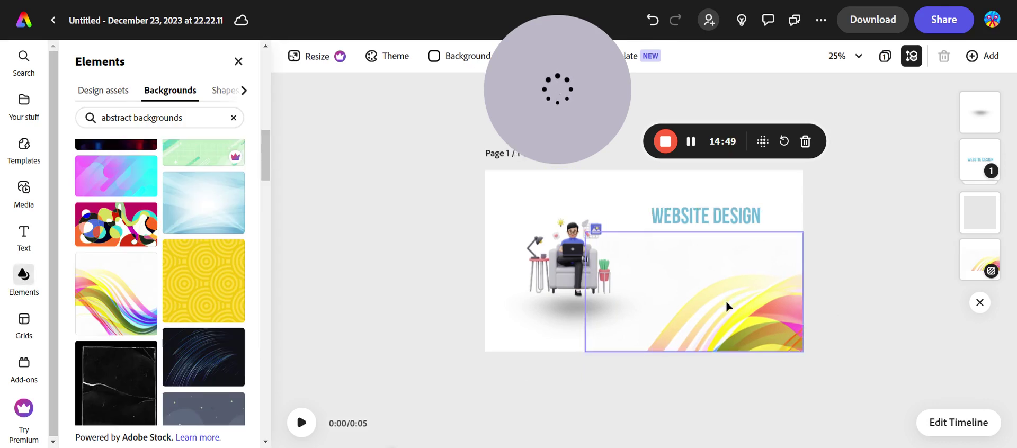
left_click_drag(726, 306, 725, 286)
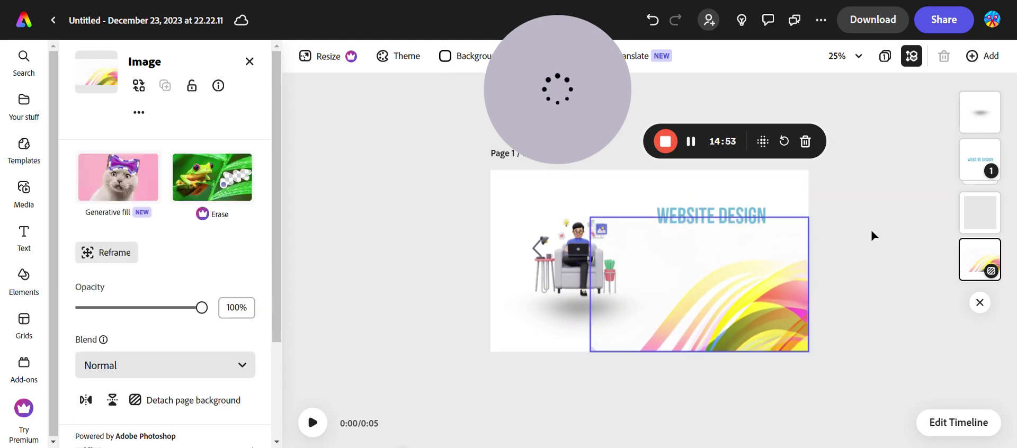
Look through the available fonts for the WEBSITE DESIGN heading, from the recent ones down to those starting with O.
left_click(872, 234)
left_click(727, 214)
left_click(728, 214)
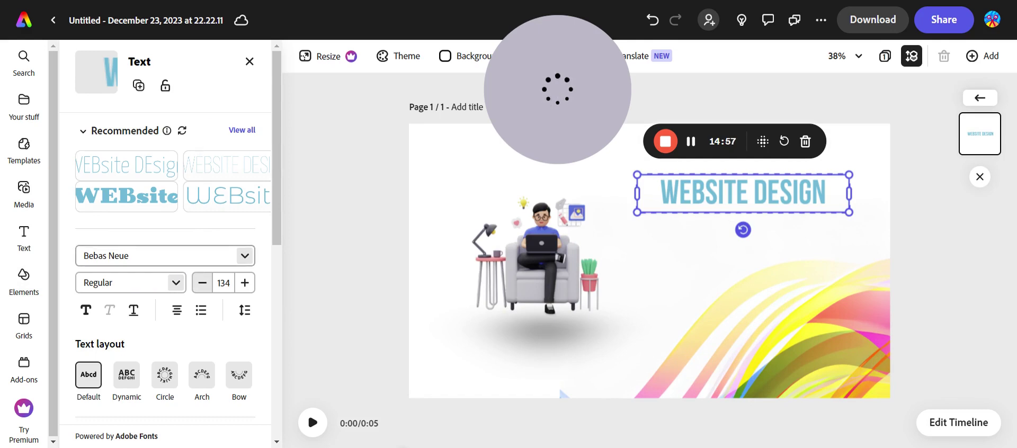
left_click(244, 257)
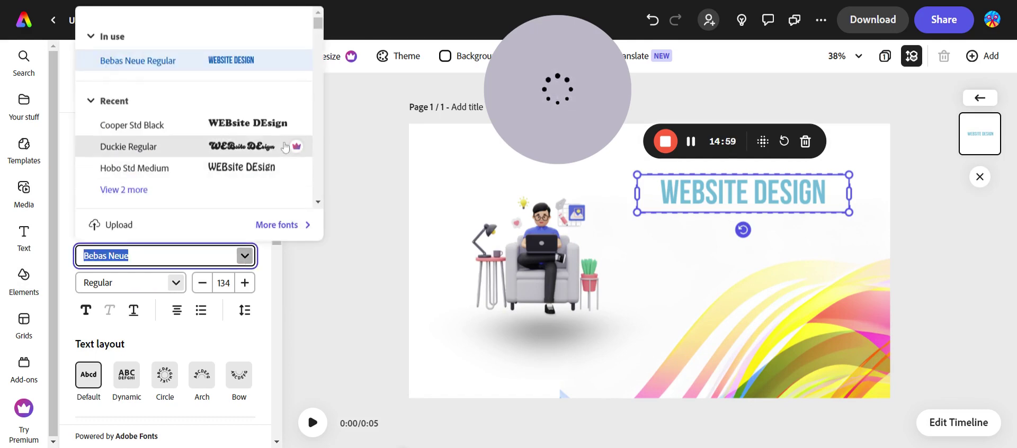
scroll(285, 147, "down", 10)
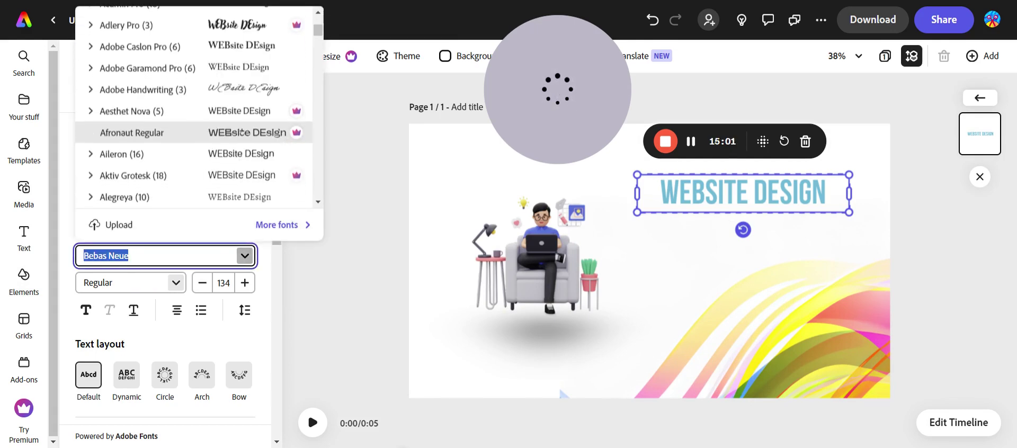
scroll(212, 130, "down", 10)
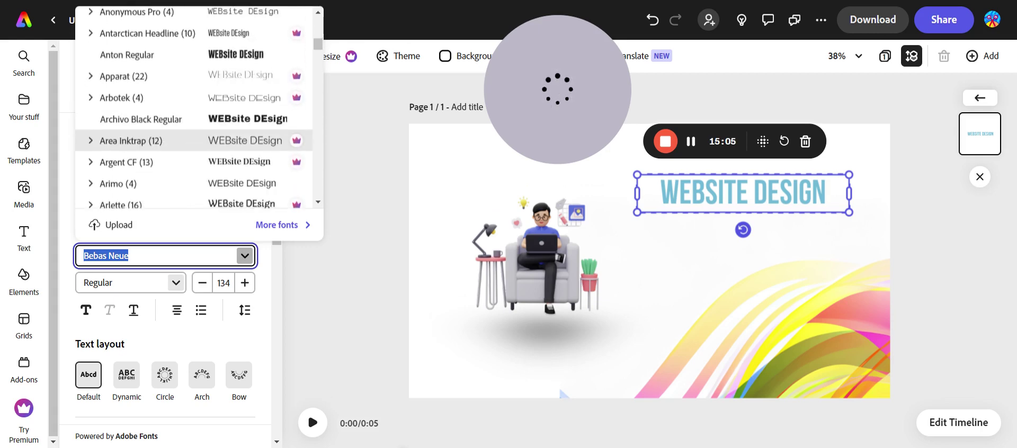
scroll(212, 138, "down", 15)
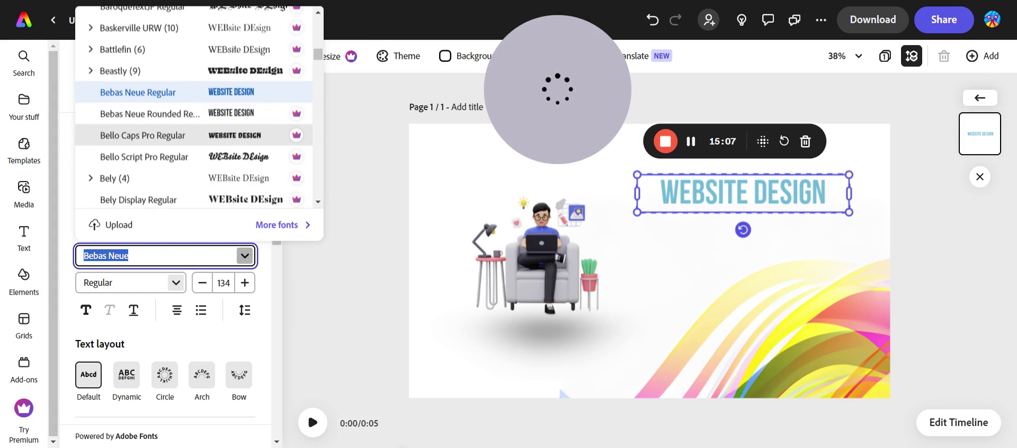
scroll(212, 143, "down", 15)
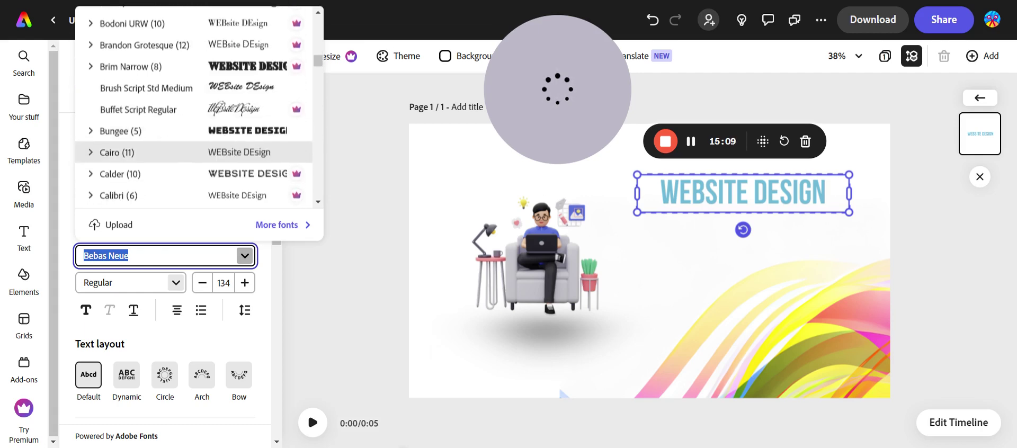
scroll(212, 139, "down", 10)
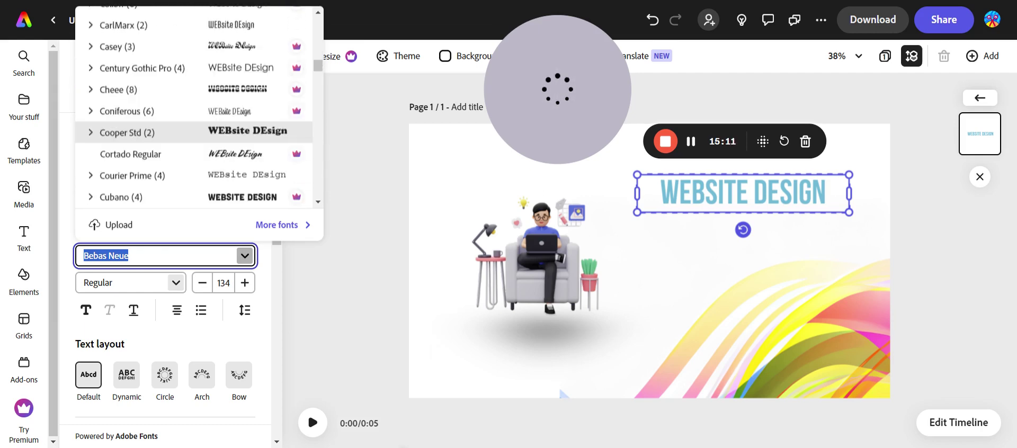
scroll(212, 139, "down", 10)
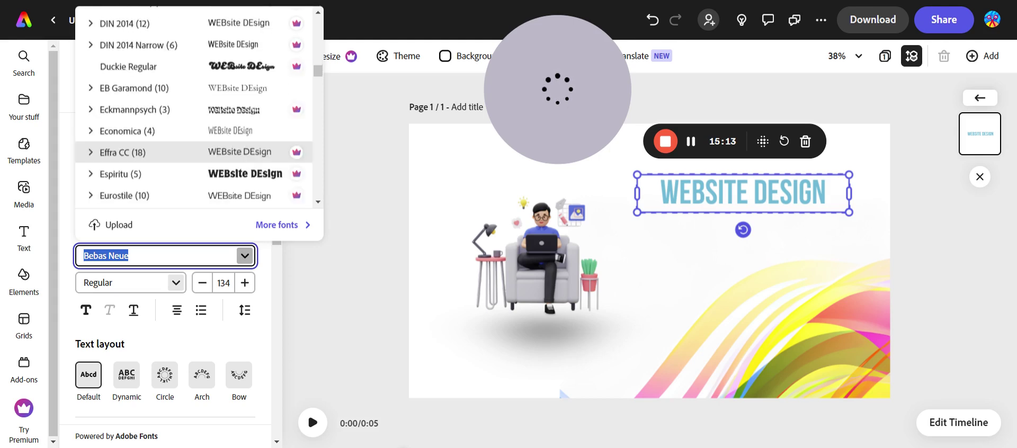
scroll(212, 150, "down", 10)
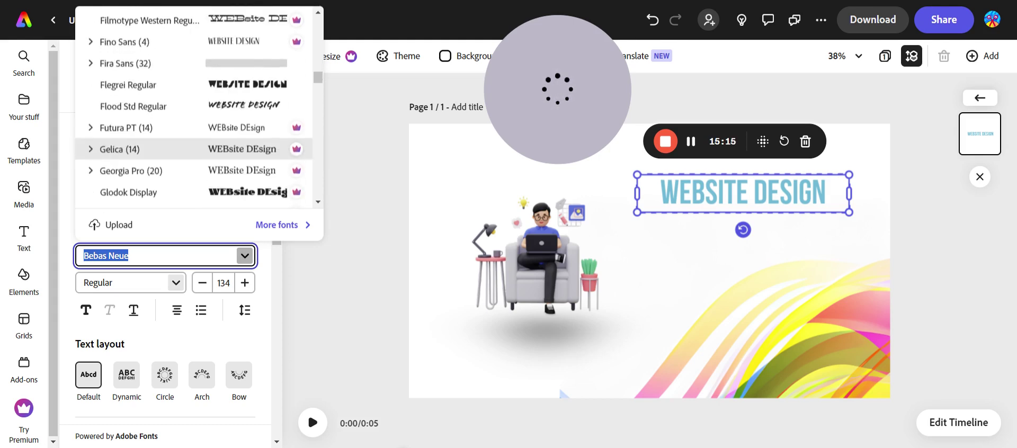
scroll(211, 149, "down", 10)
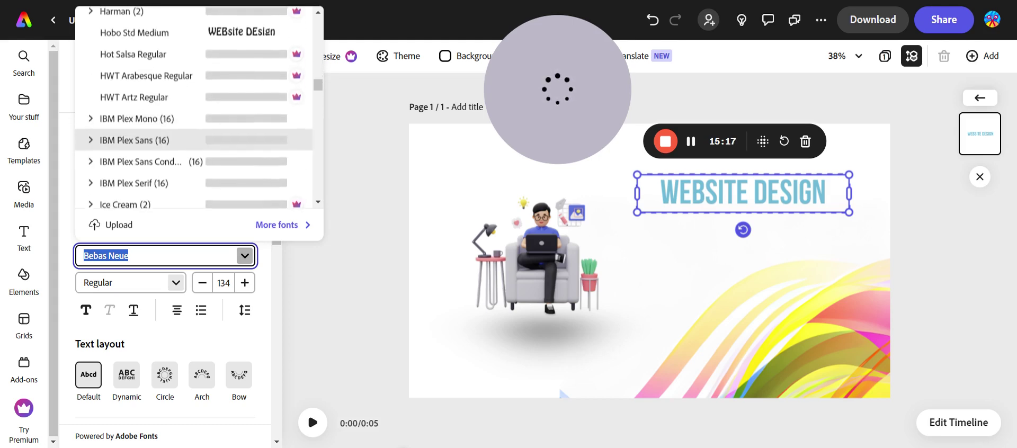
scroll(212, 139, "down", 10)
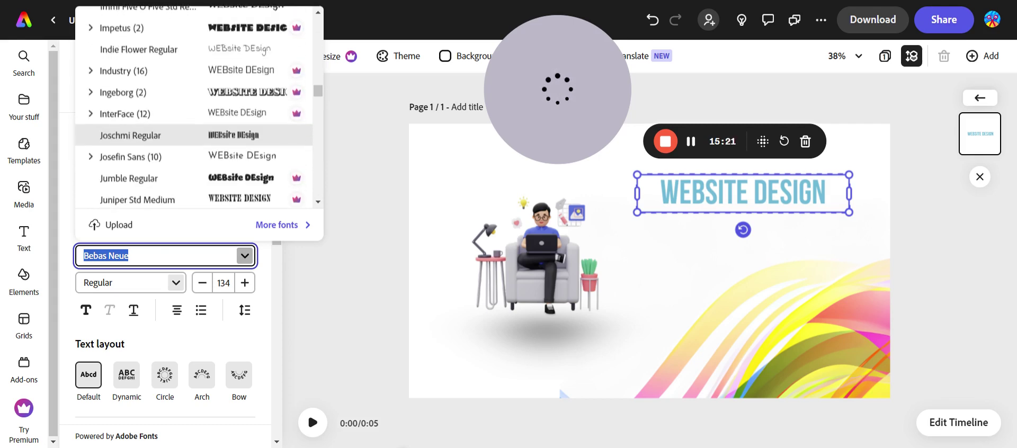
scroll(212, 138, "down", 3)
scroll(212, 141, "down", 5)
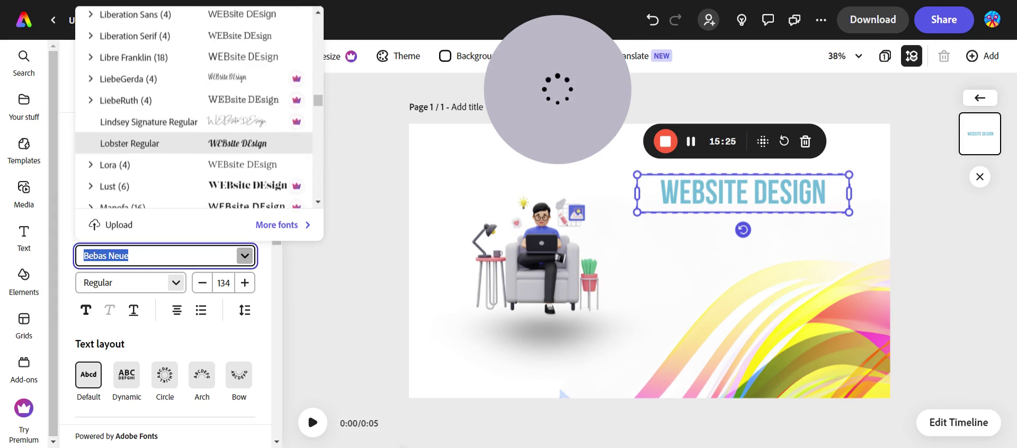
scroll(212, 148, "down", 5)
scroll(273, 104, "down", 5)
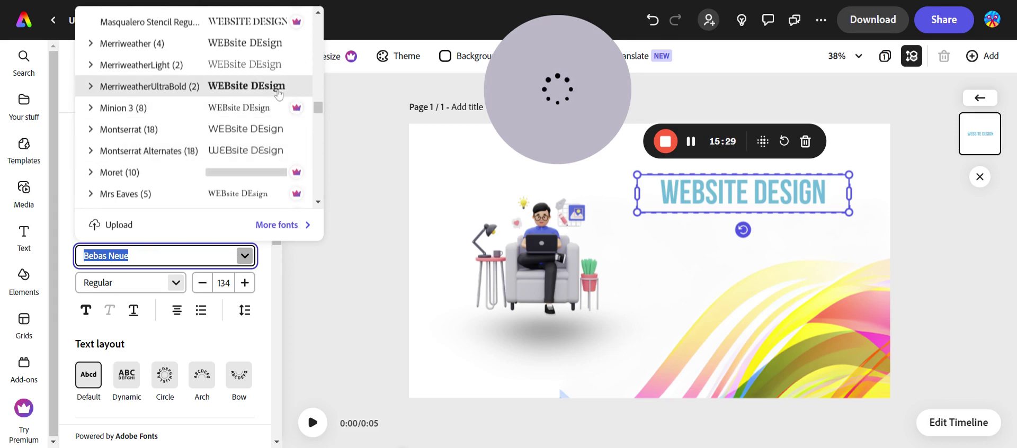
scroll(256, 175, "down", 5)
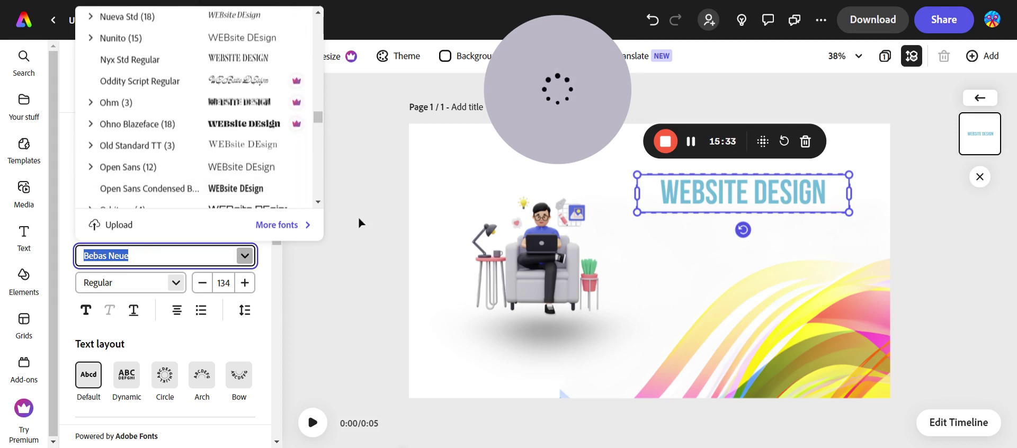
left_click(332, 245)
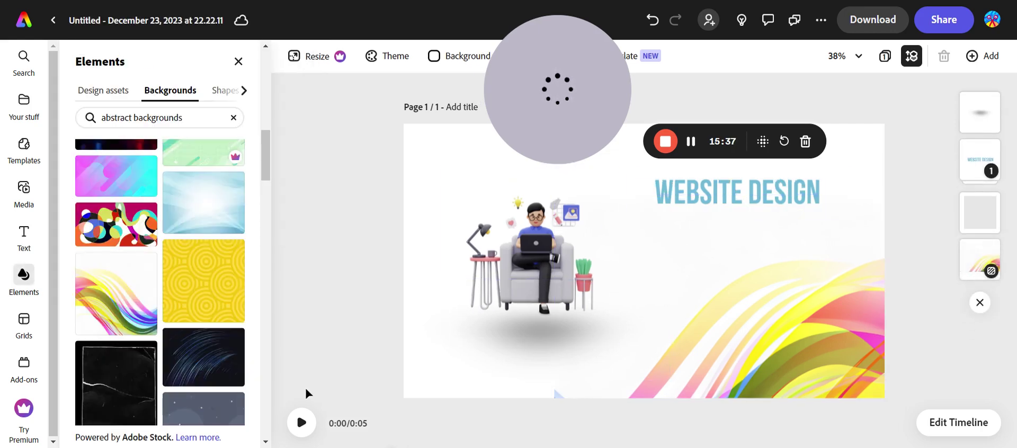
Play the page's animation preview twice, stopping the second playback partway at the WEBSITE DESIGN heading.
left_click(303, 424)
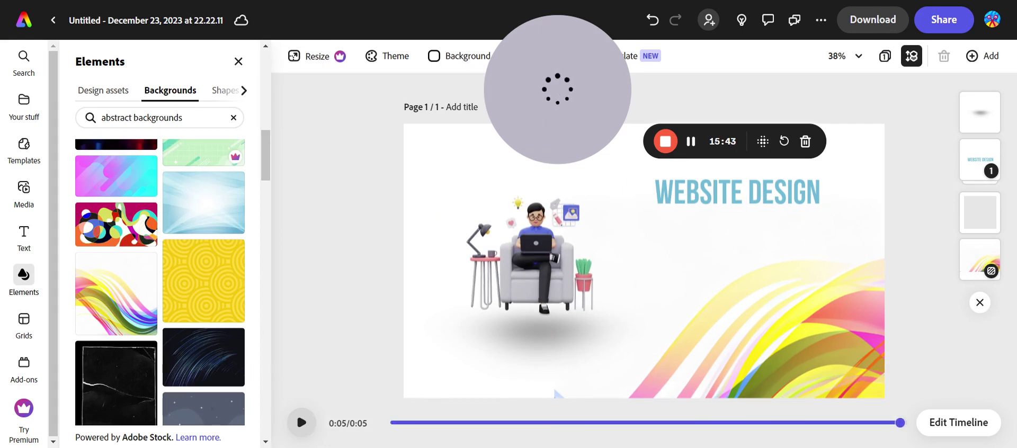
left_click(305, 431)
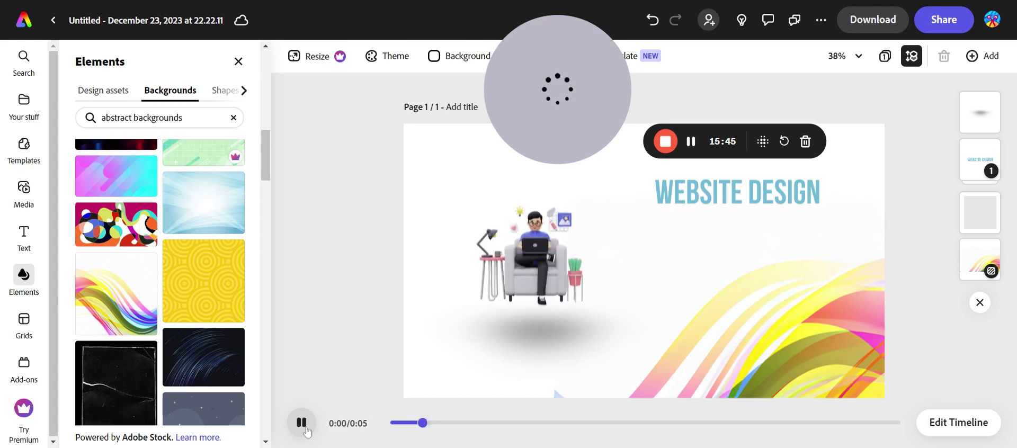
left_click(684, 203)
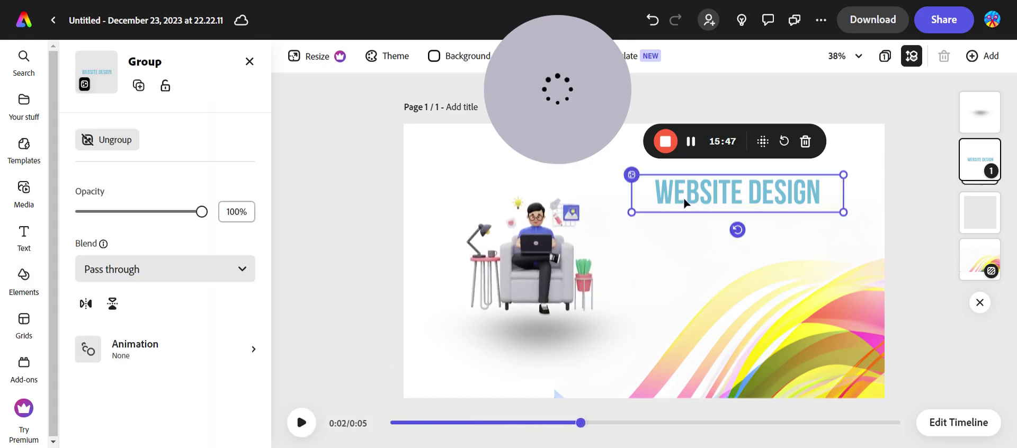
Give the ribbon background image in the page's lower right corner a Rise entrance animation.
left_click(712, 335)
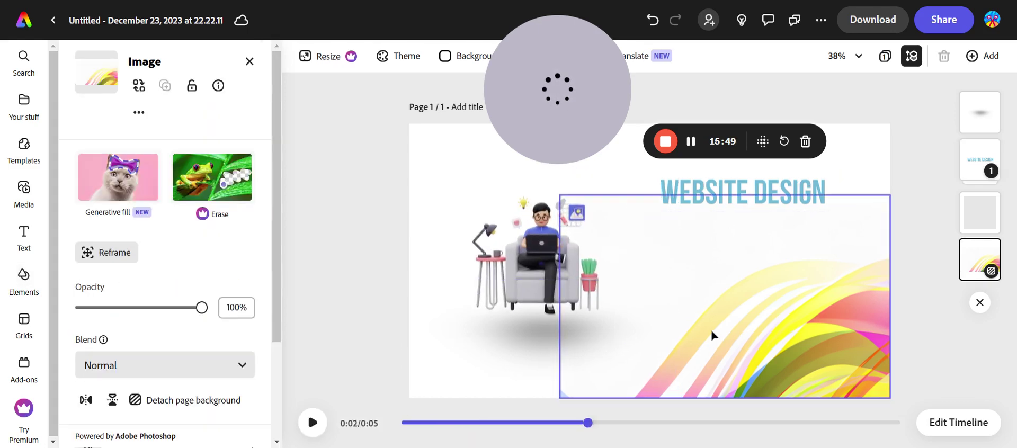
scroll(188, 368, "down", 3)
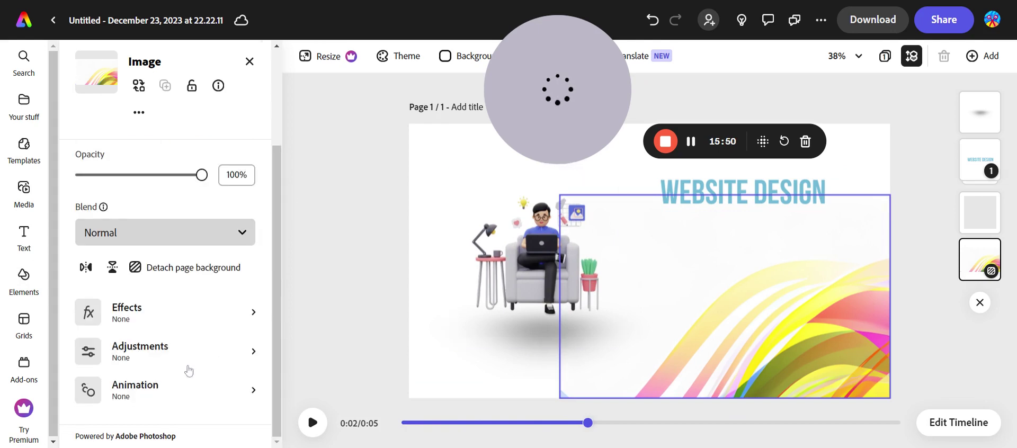
left_click(158, 391)
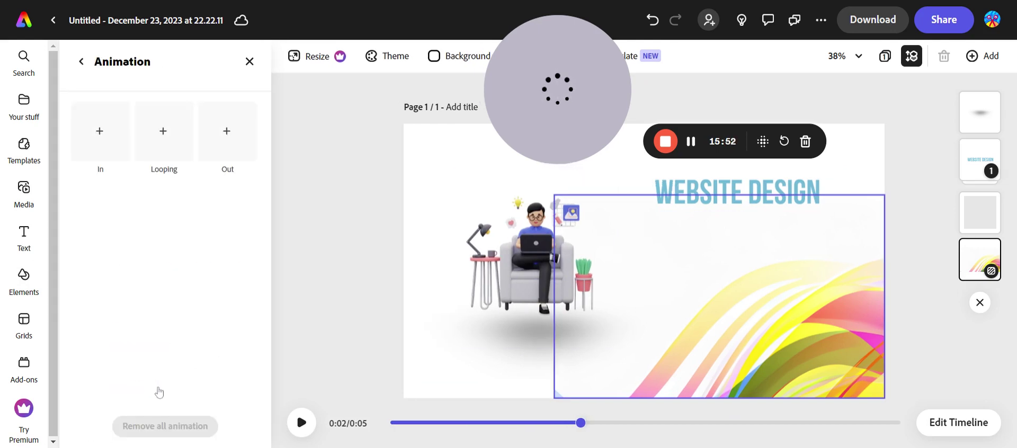
left_click(114, 139)
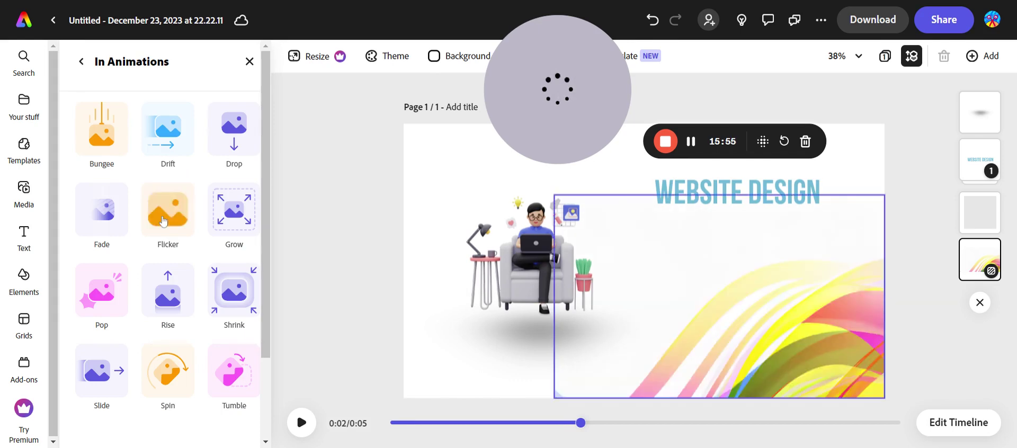
left_click(168, 295)
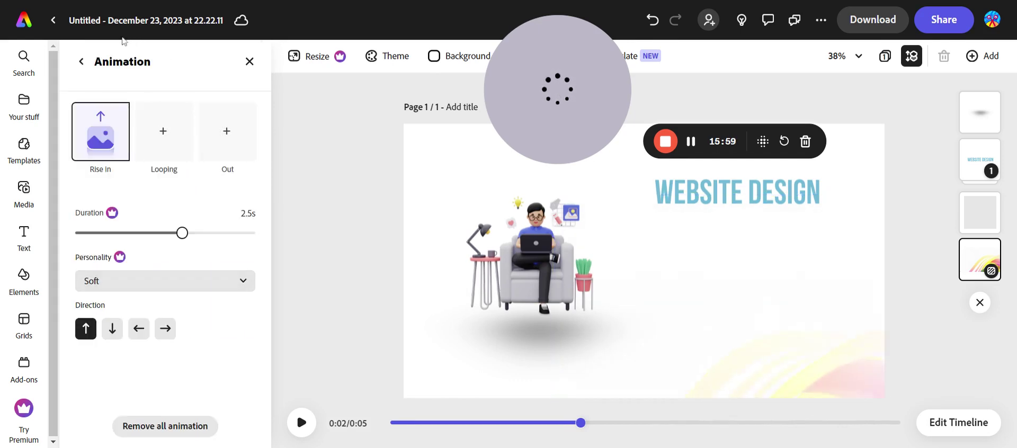
Download the animated design as an MP4 video at 1080p (Original size).
left_click(861, 26)
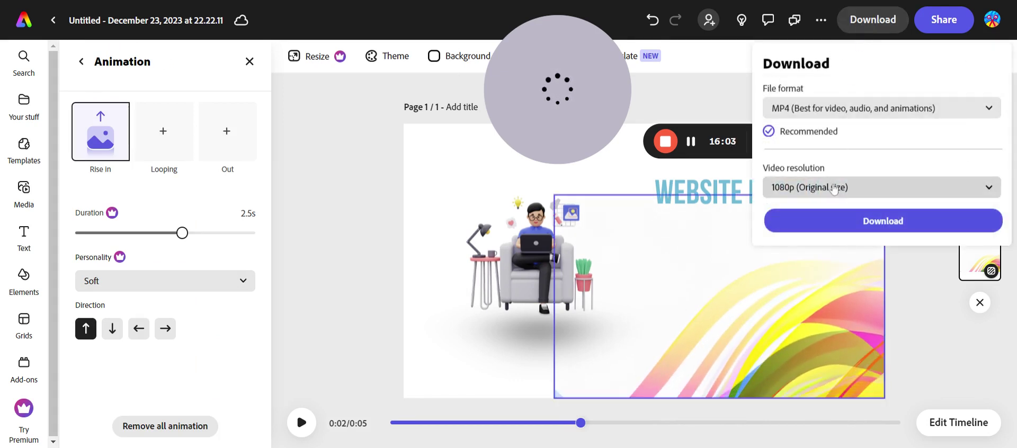
left_click(850, 222)
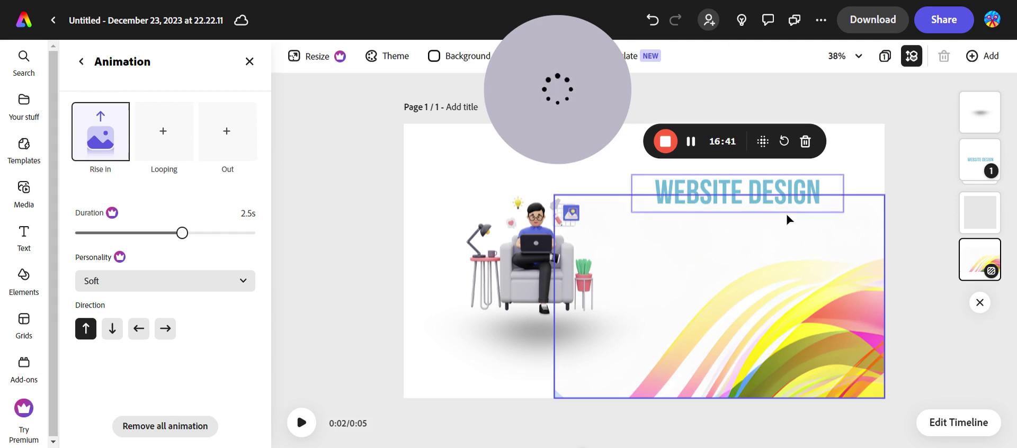
Play the page through to review its animations with the ribbon entrance, and clear the selection.
left_click(302, 424)
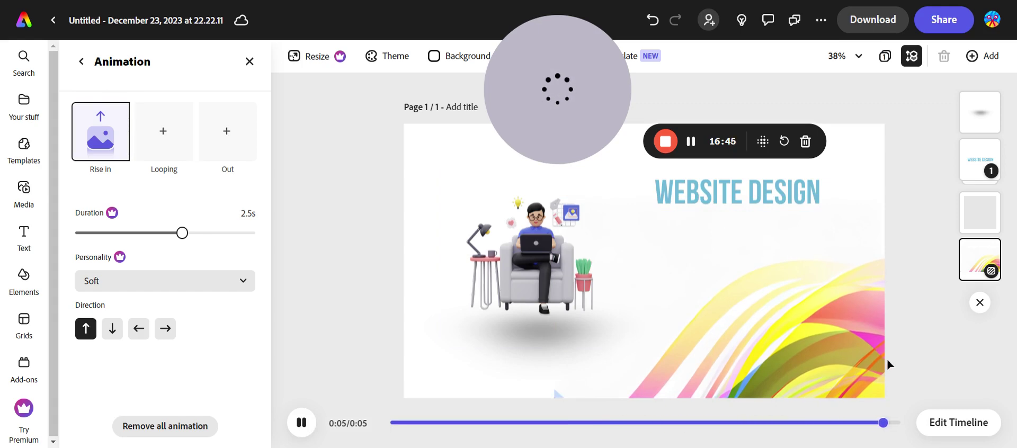
left_click(935, 297)
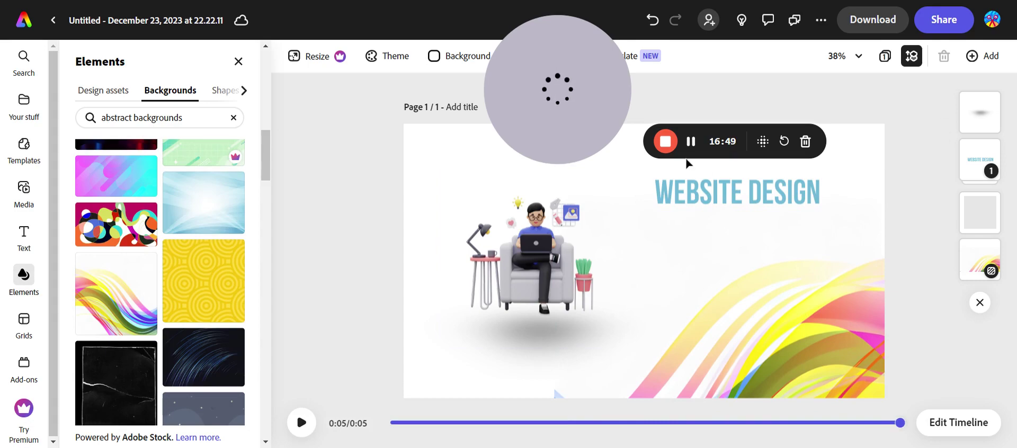